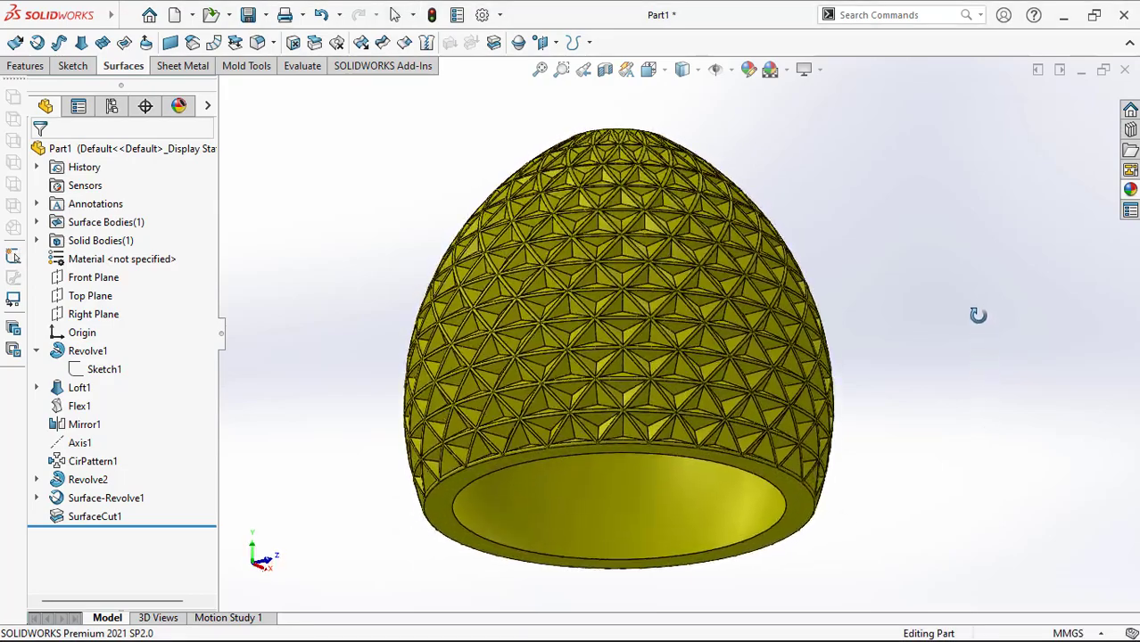
Orbit the finished lattice egg dome to view it from another angle
mouse_move(1048, 379)
middle_down()
mouse_move(1023, 372)
mouse_move(930, 416)
mouse_move(873, 423)
middle_up()
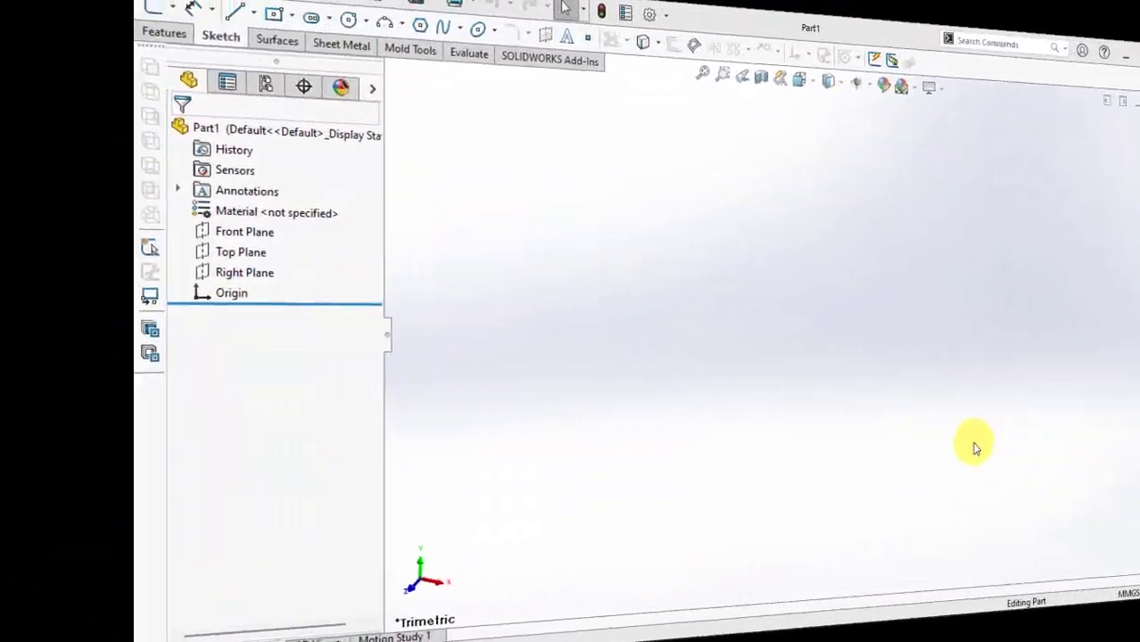
Start a Front Plane sketch and draw a vertical centerline up from the origin
click(91, 240)
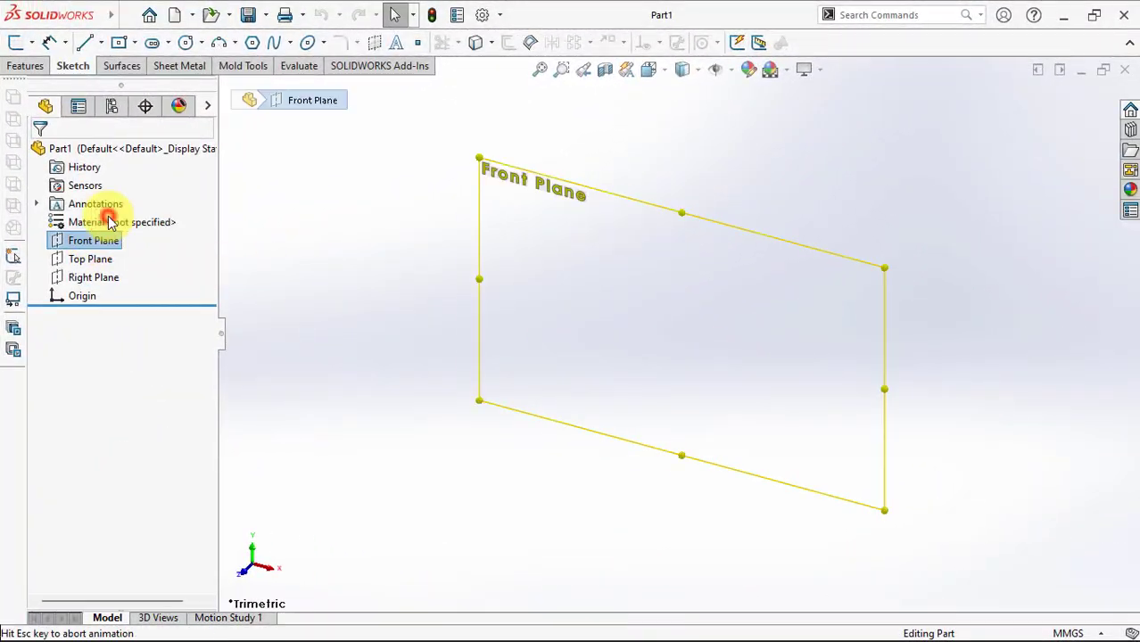
click(107, 216)
click(101, 43)
click(102, 81)
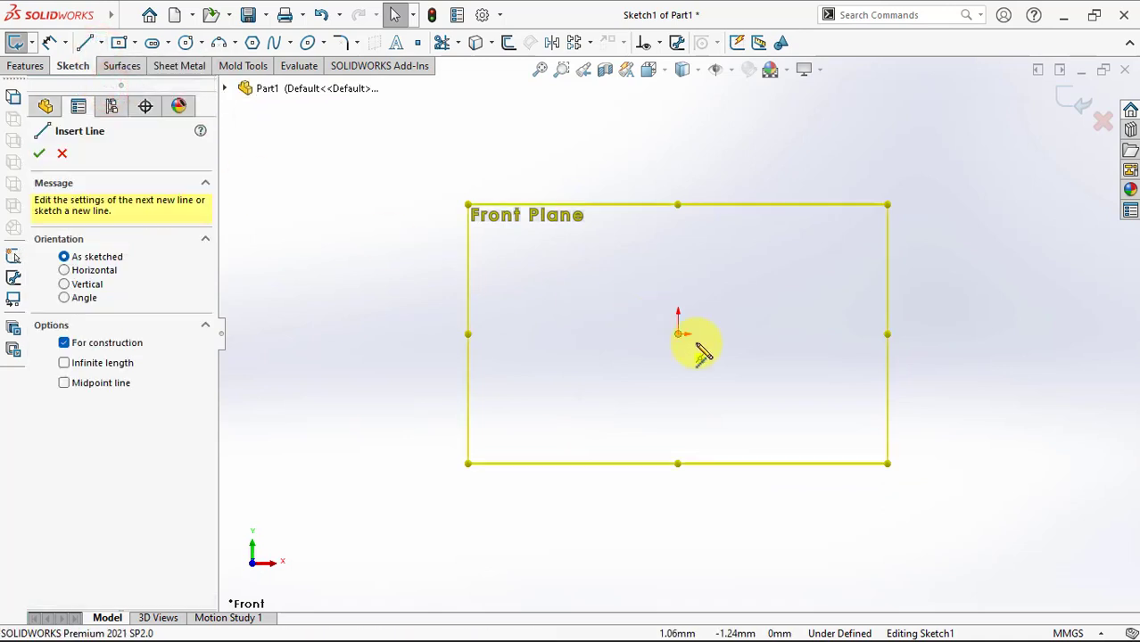
click(678, 333)
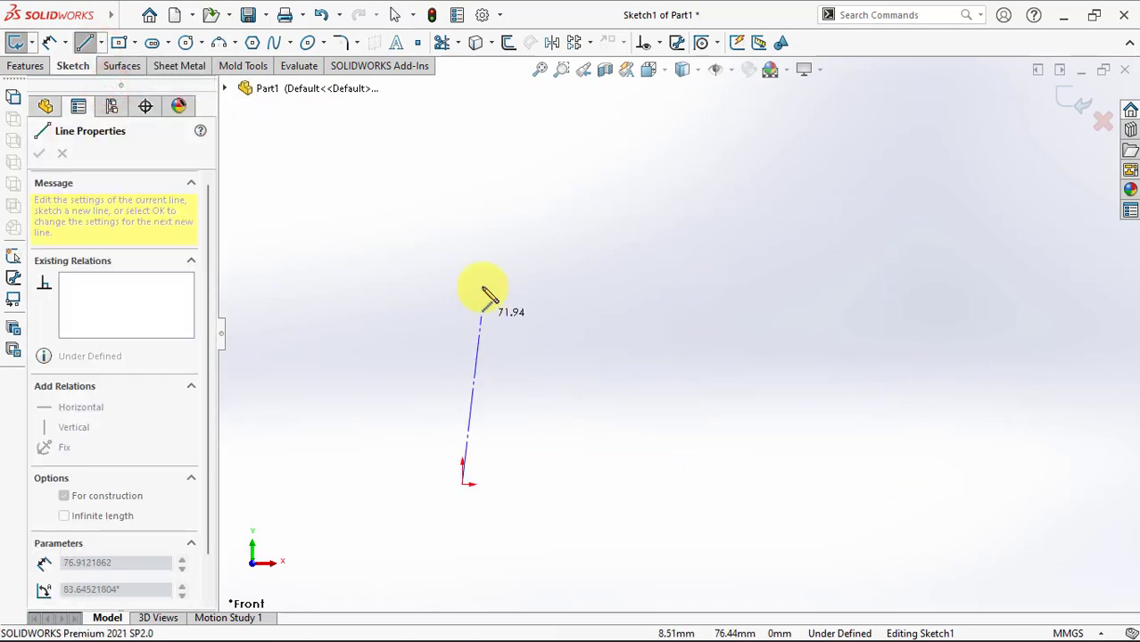
click(462, 122)
key(Escape)
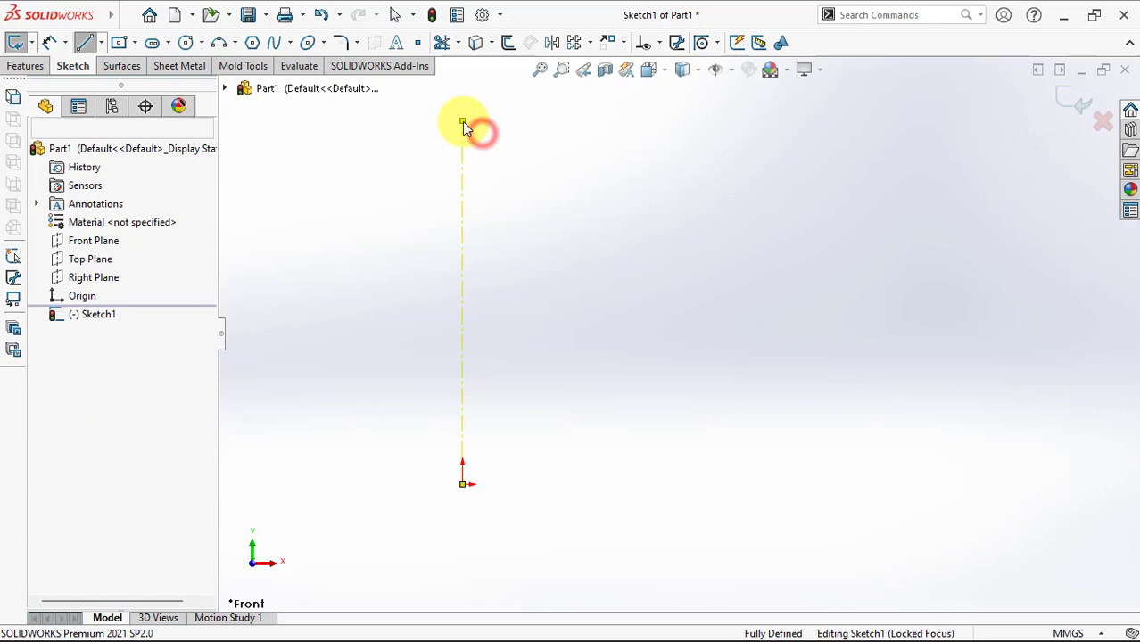
Draw the top and bottom horizontal lines of the profile
click(85, 43)
click(462, 121)
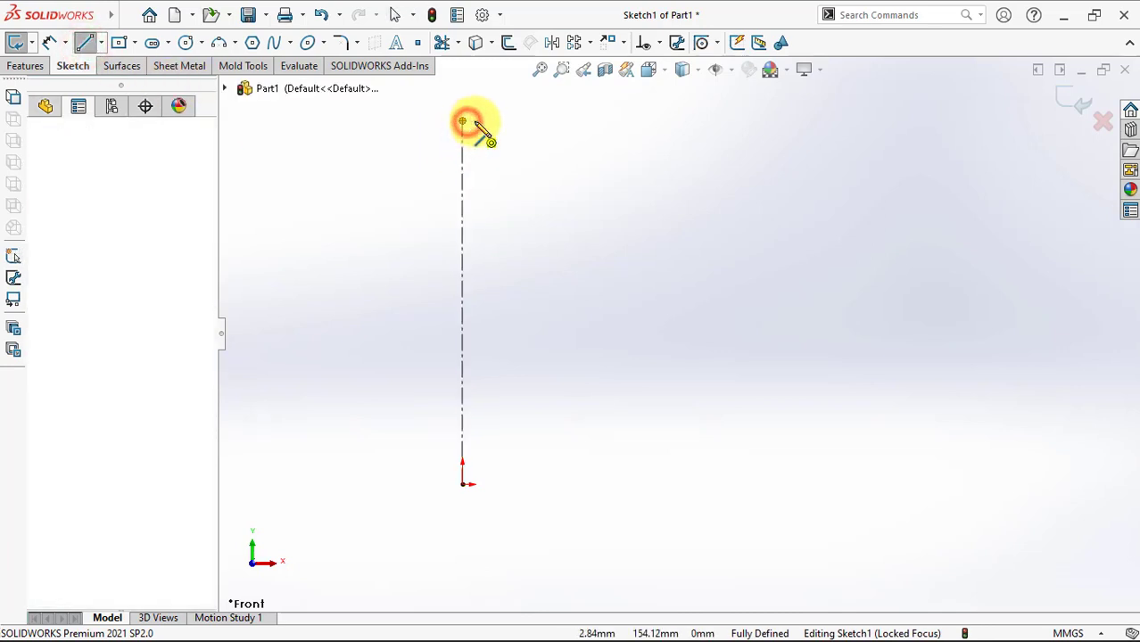
double_click(554, 121)
click(462, 484)
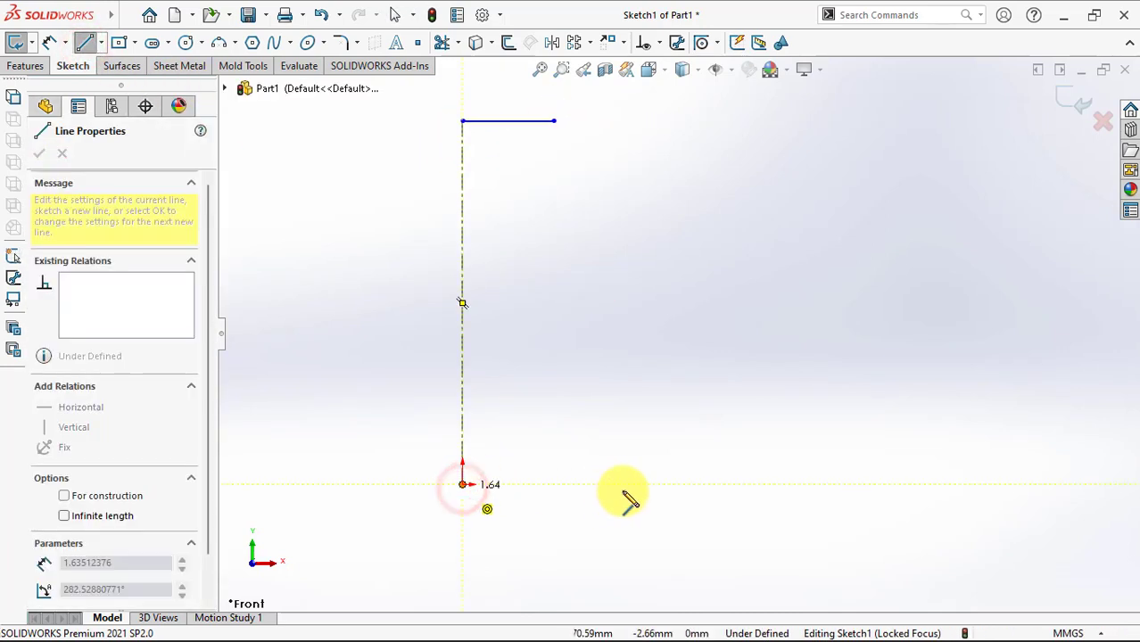
double_click(675, 484)
Join the top and bottom line ends with a bulging 3-point arc
click(219, 42)
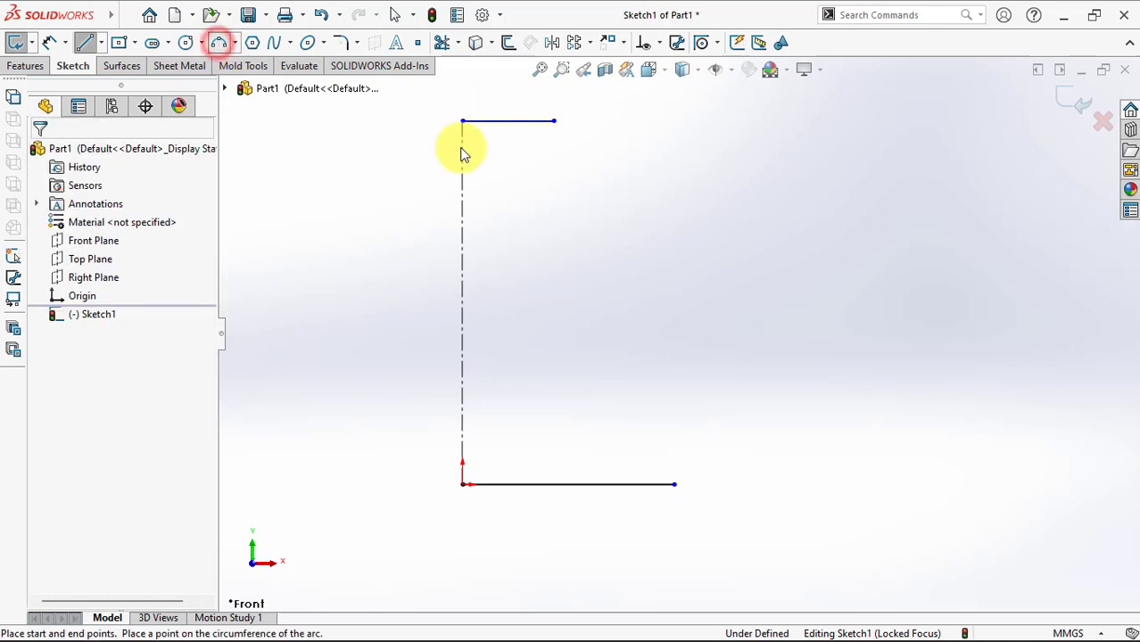
click(554, 122)
click(675, 484)
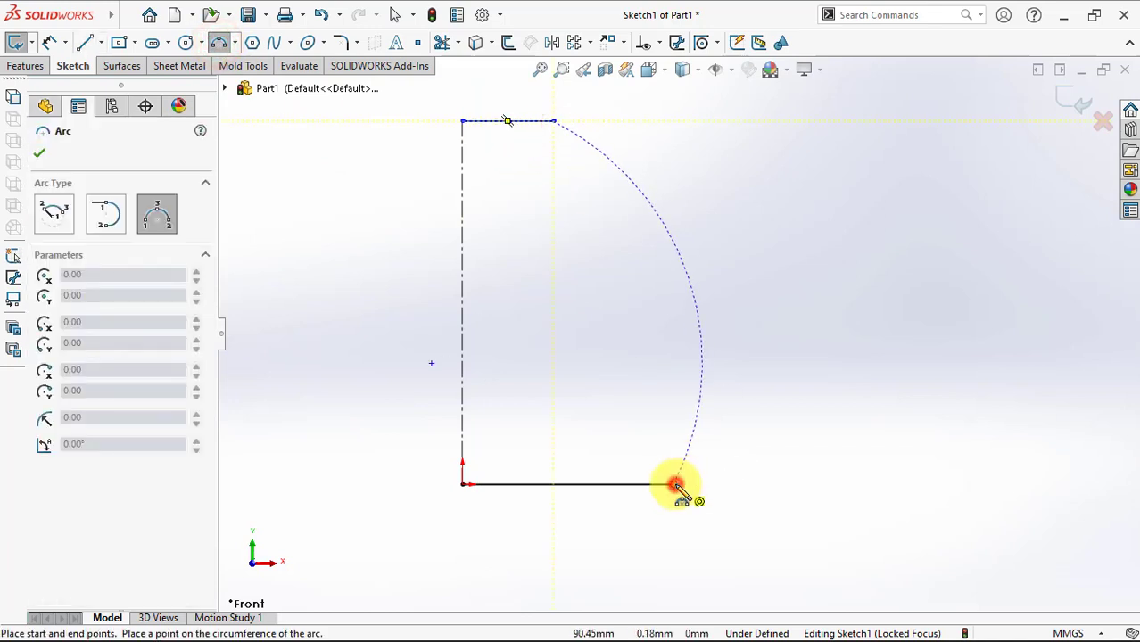
click(694, 410)
right_click(697, 408)
click(732, 417)
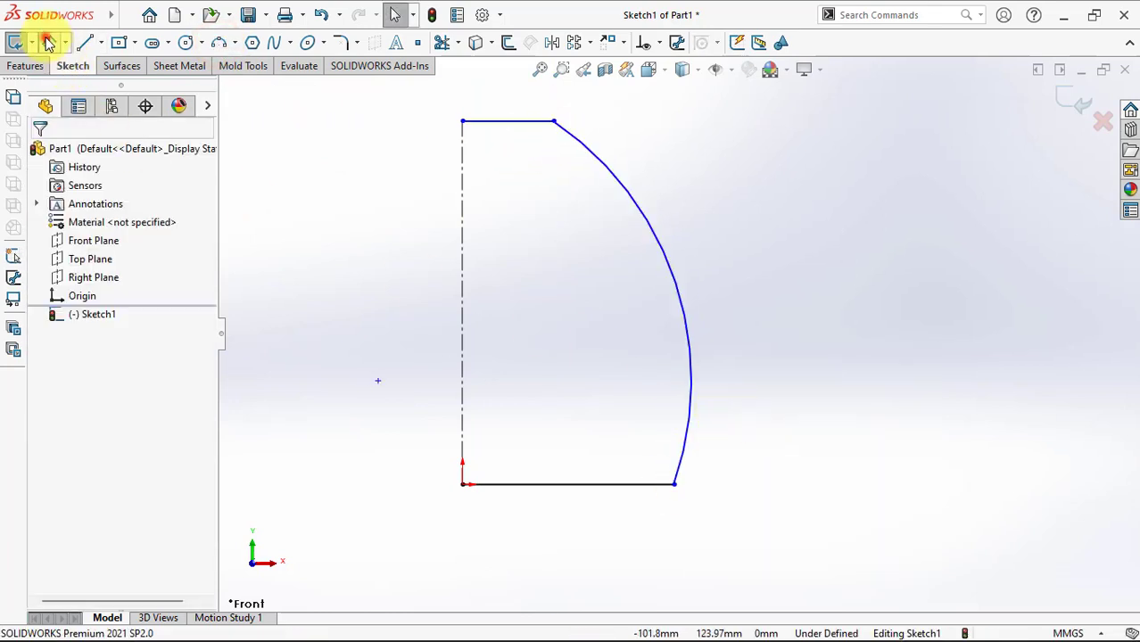
Dimension the profile height to 200 and the base width to 180
click(462, 297)
key(d)
click(407, 299)
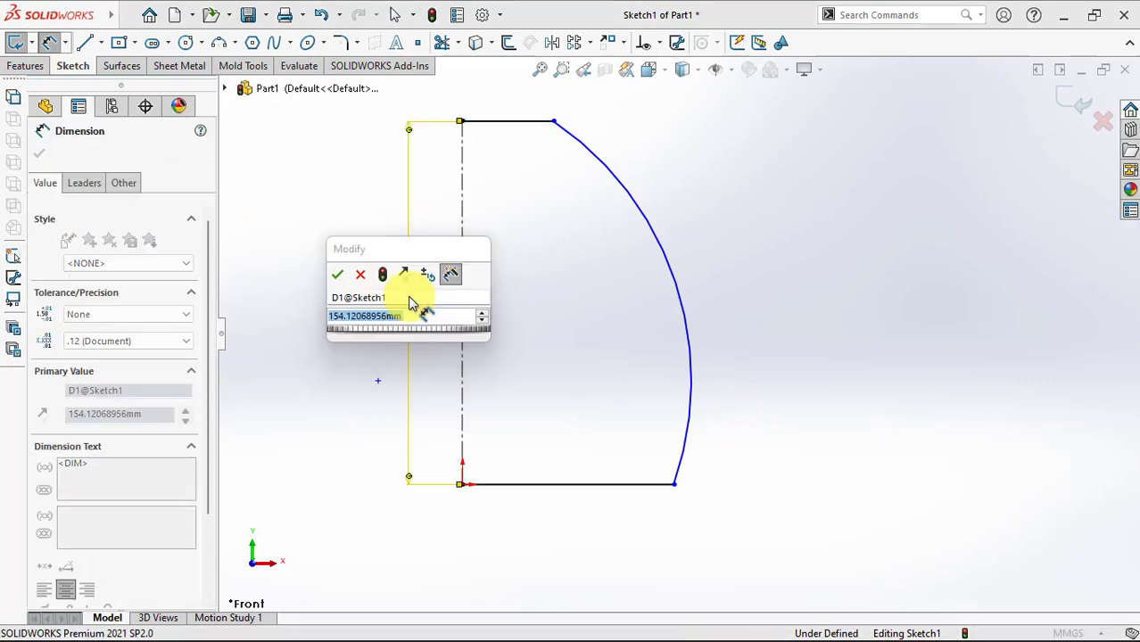
text(200)
click(341, 282)
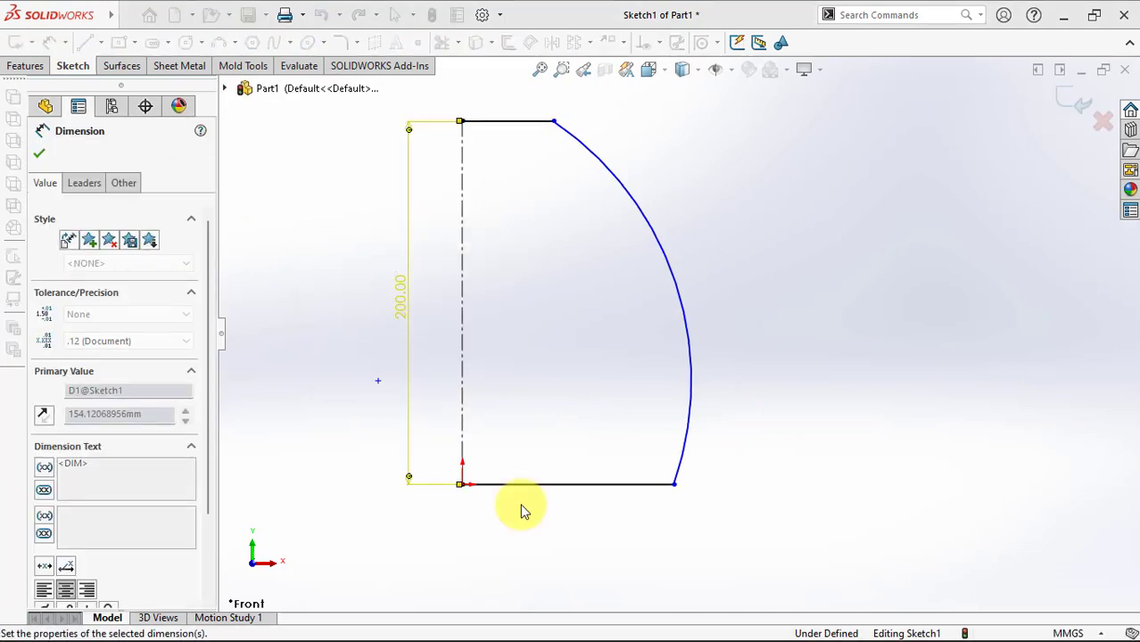
click(676, 485)
click(462, 446)
click(462, 542)
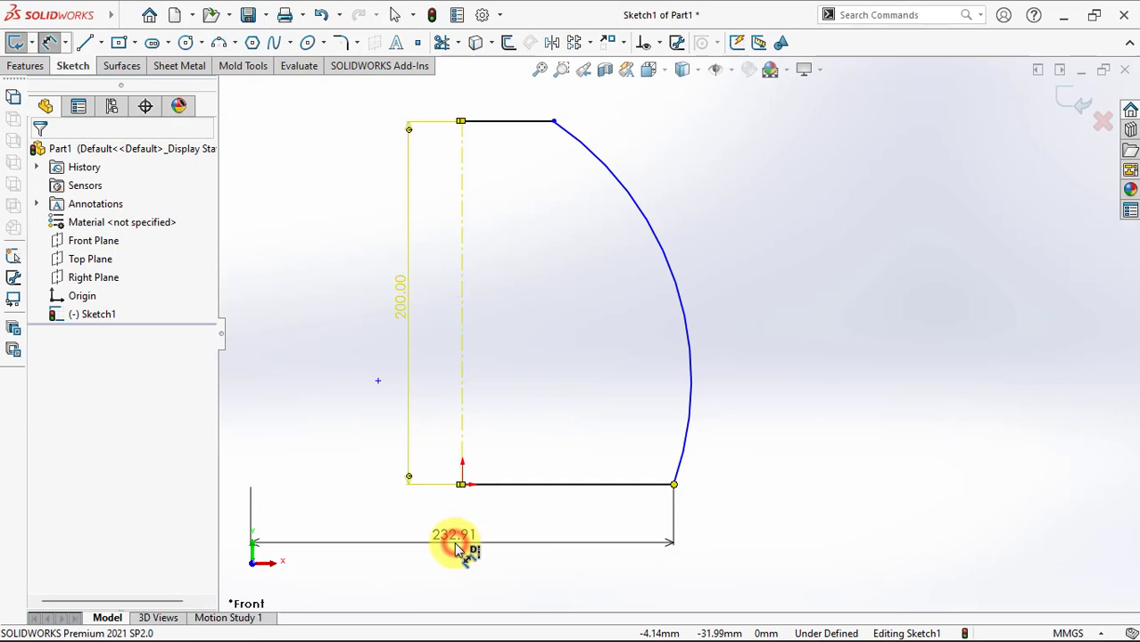
text(180)
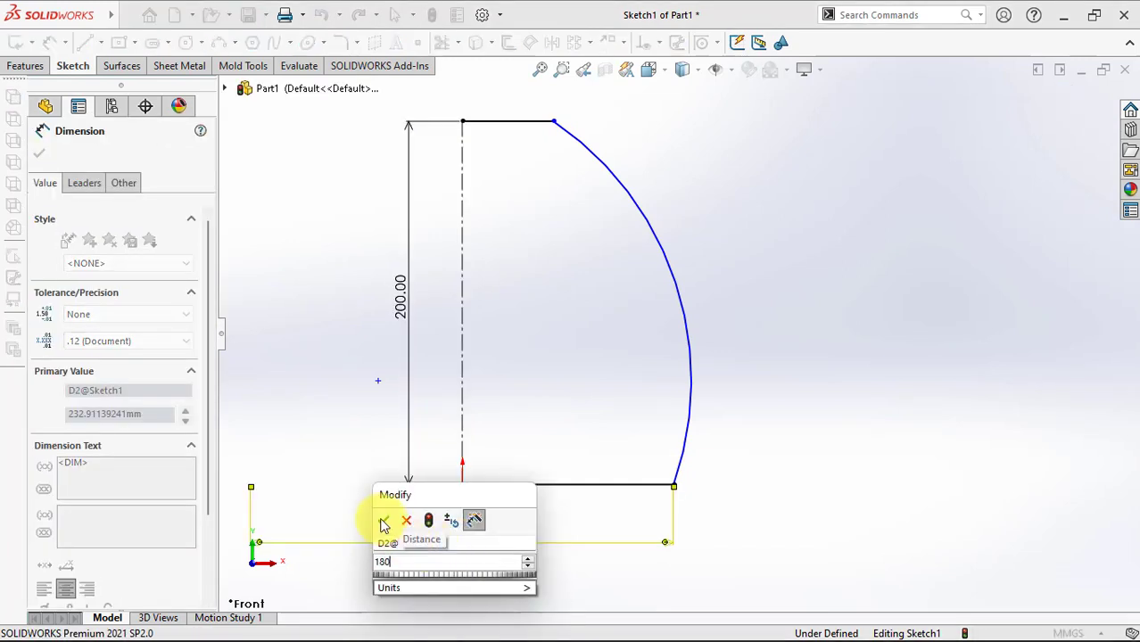
click(383, 525)
Dimension the top width to 50 and the arc radius to R160
click(553, 120)
click(463, 116)
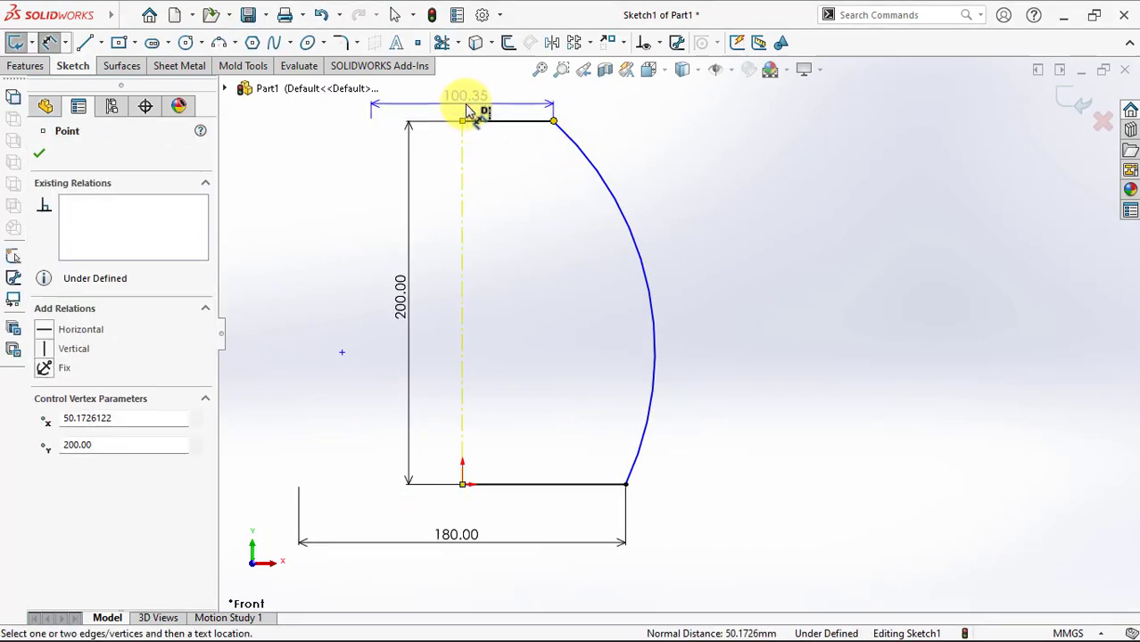
click(464, 133)
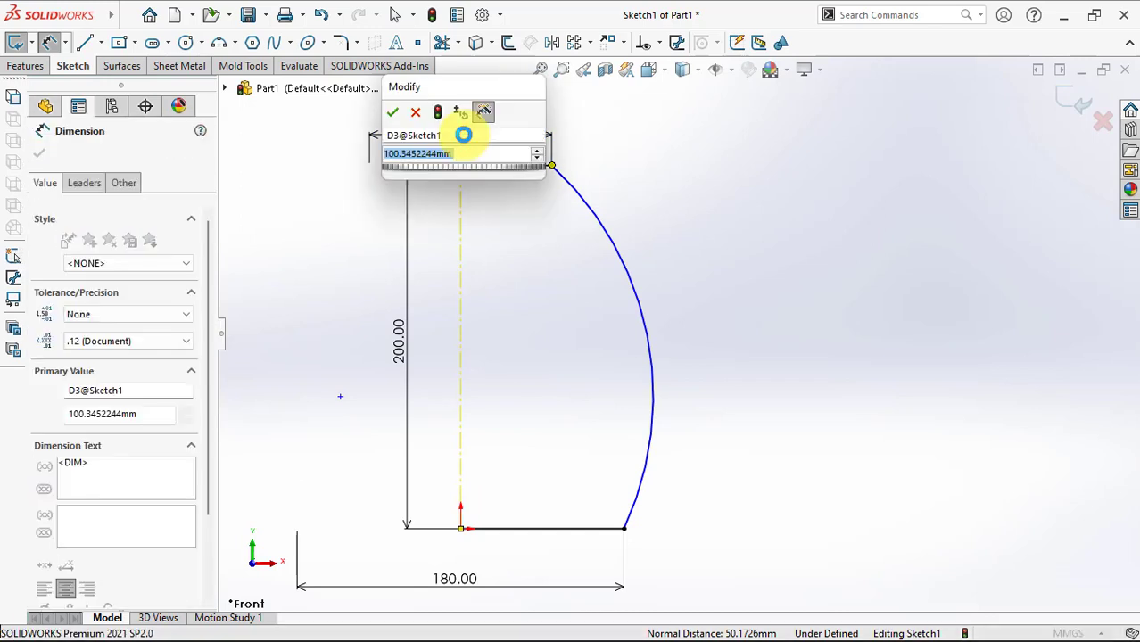
text(50)
click(394, 113)
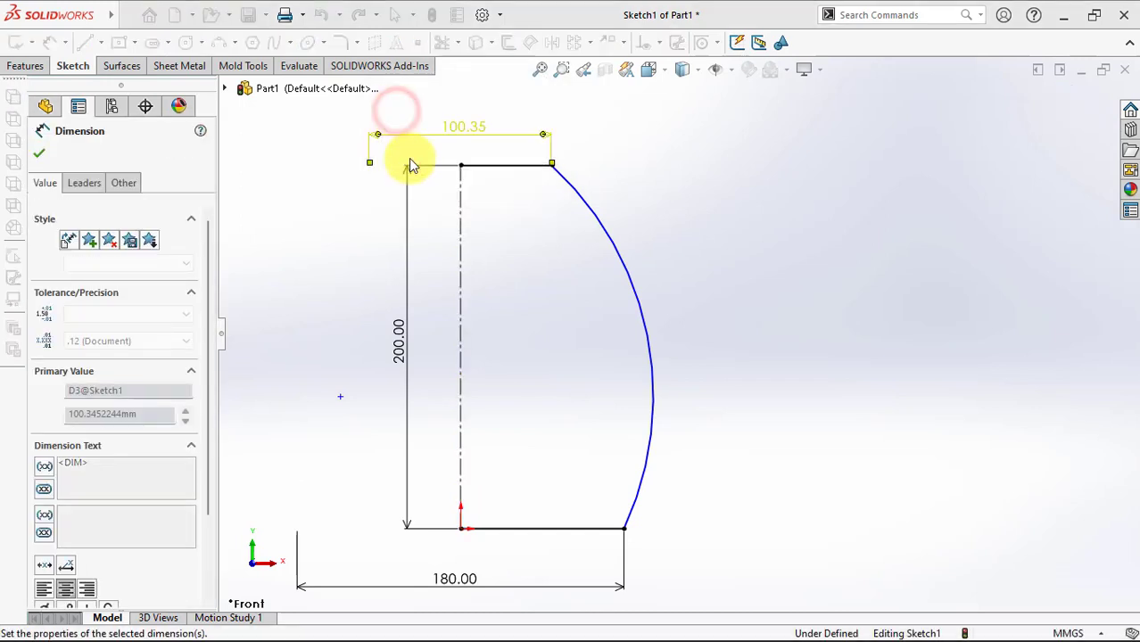
click(641, 402)
click(578, 423)
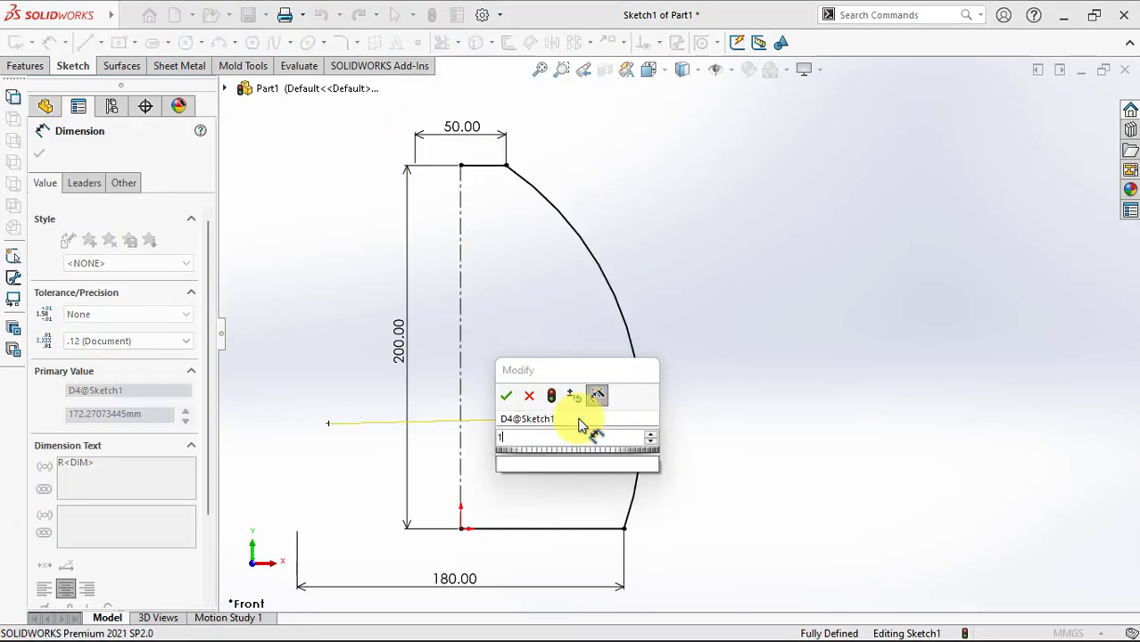
text(160)
click(506, 404)
mouse_move(539, 374)
middle_down()
mouse_move(564, 364)
mouse_move(521, 394)
middle_up()
Revolve the profile about the centerline into a 16° mid-plane wedge solid
click(39, 152)
click(27, 66)
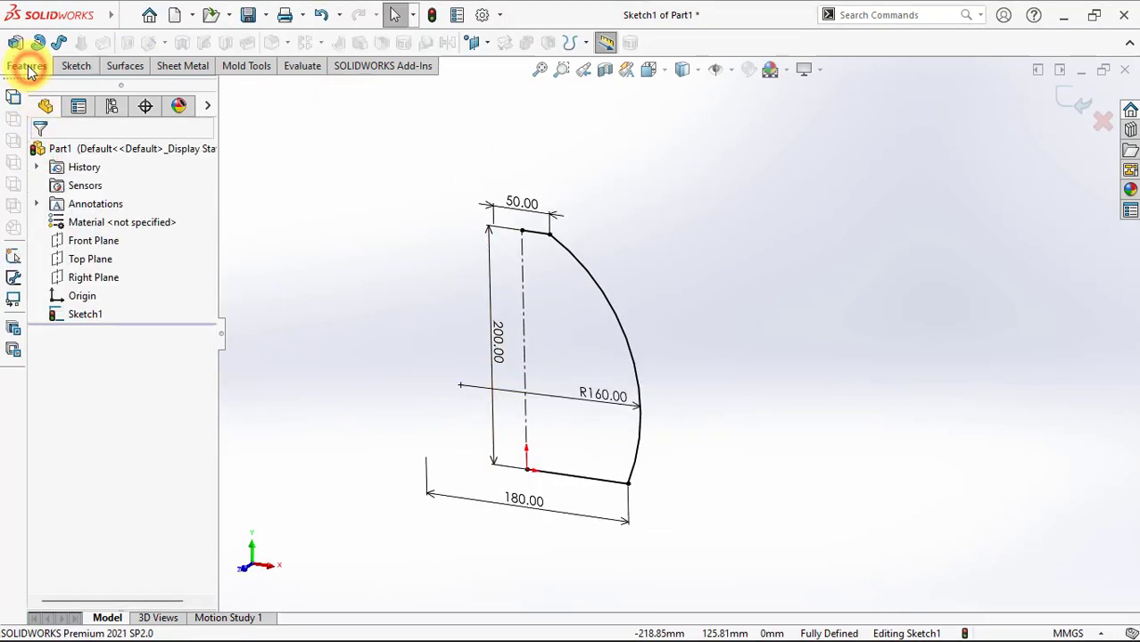
click(37, 45)
click(614, 337)
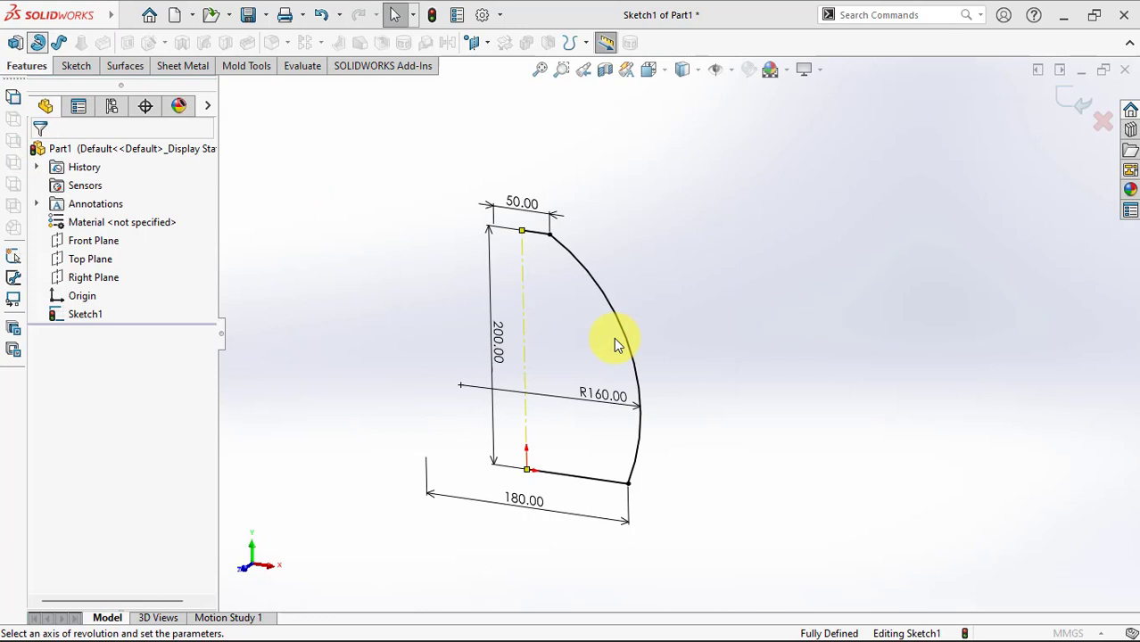
click(92, 256)
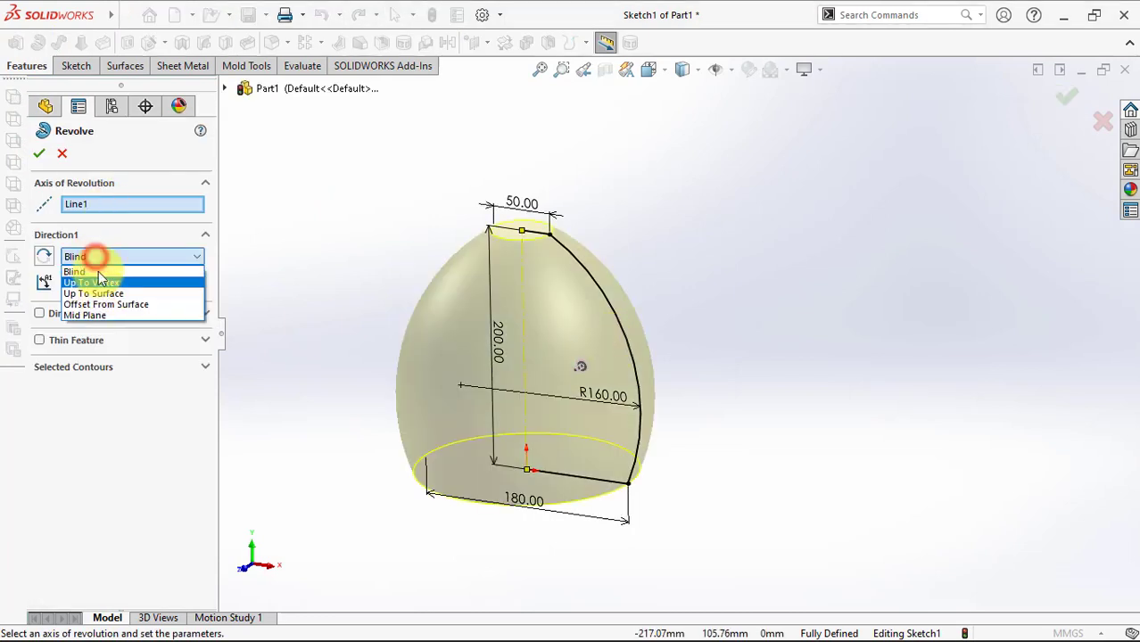
click(96, 309)
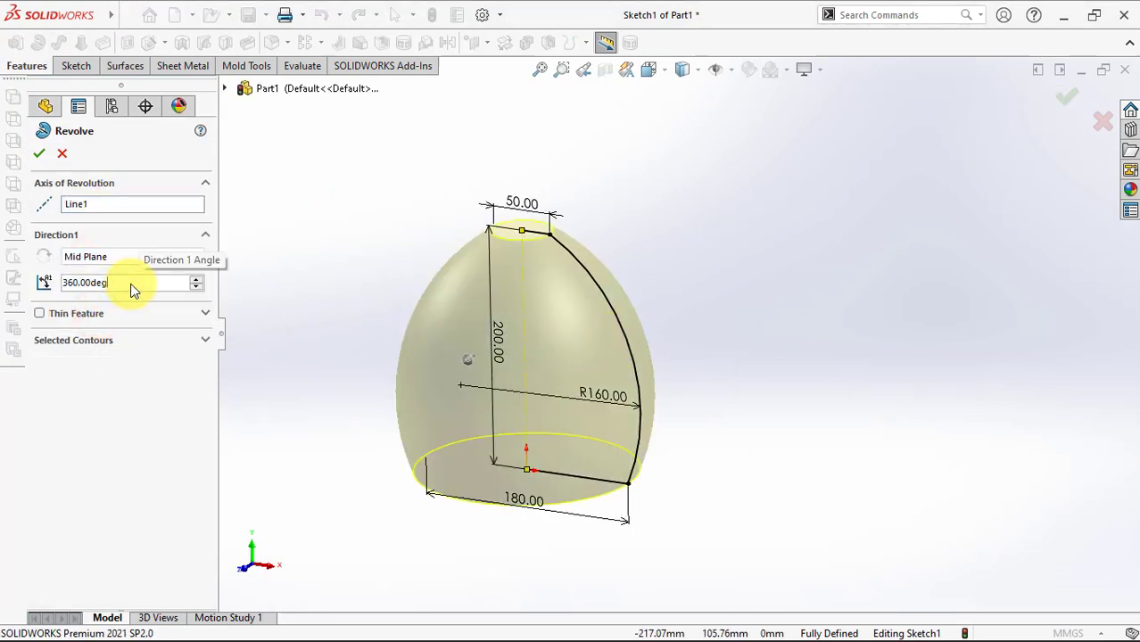
text(4)
key(Return)
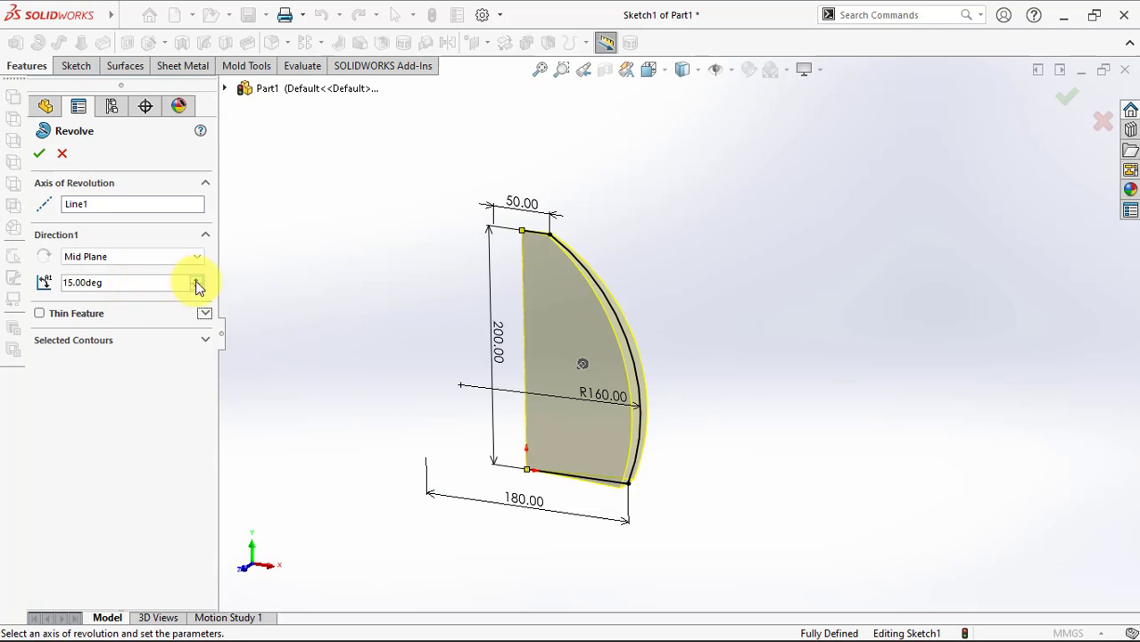
middle_drag(377, 341, 367, 378)
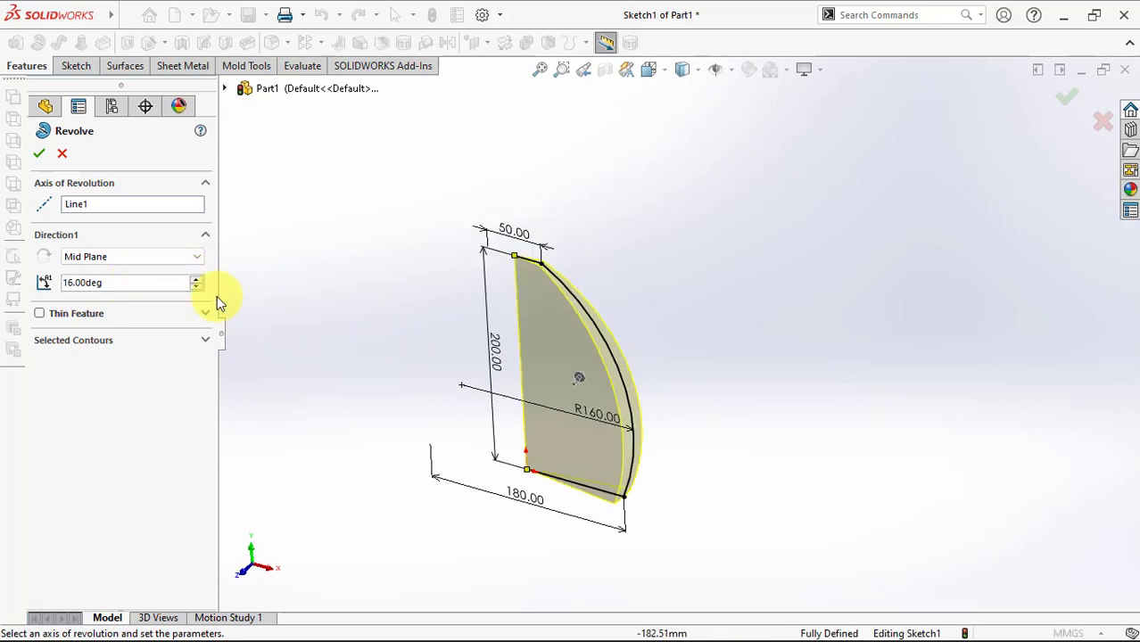
click(39, 156)
Sketch on the wedge's top face and convert its edge into an arc
scroll(611, 472, down, 2)
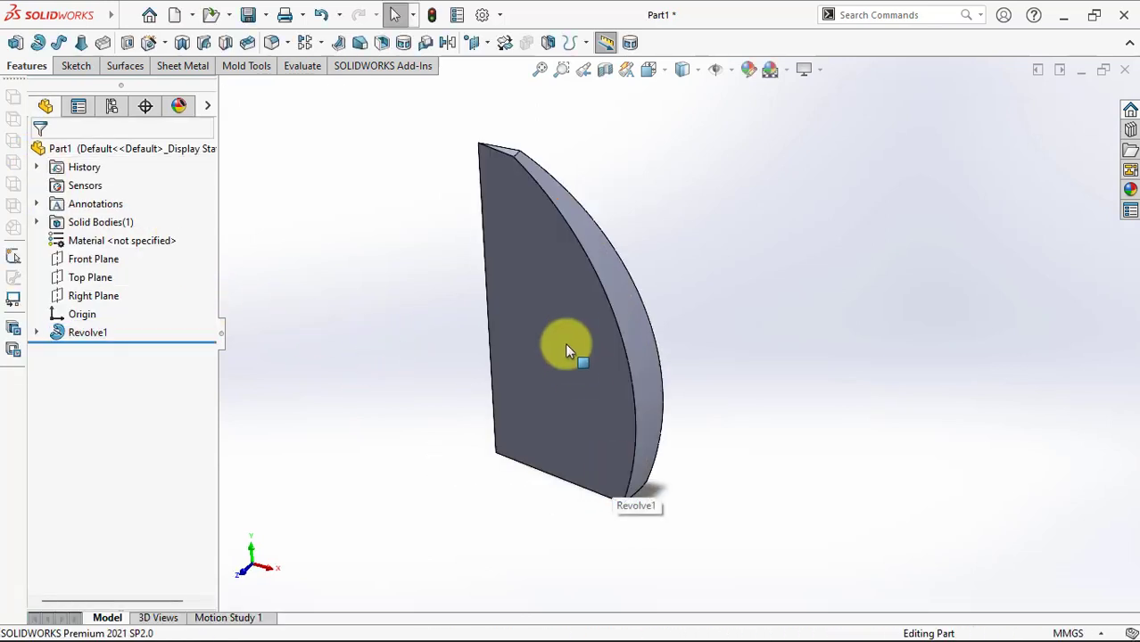
middle_drag(558, 337, 551, 358)
scroll(529, 247, down, 3)
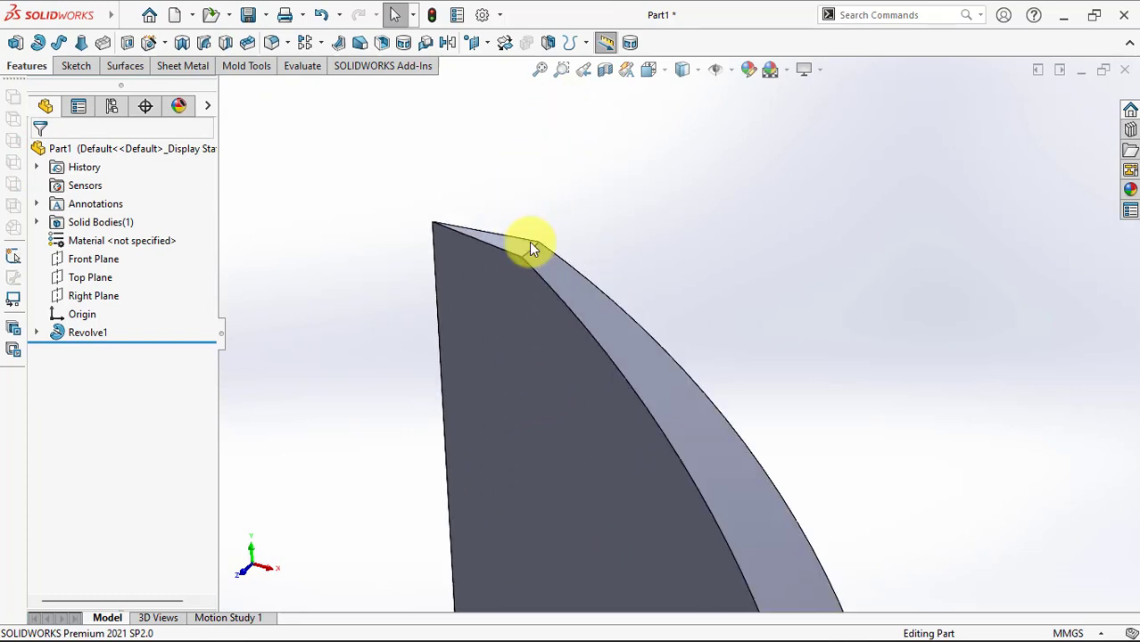
click(519, 246)
click(598, 198)
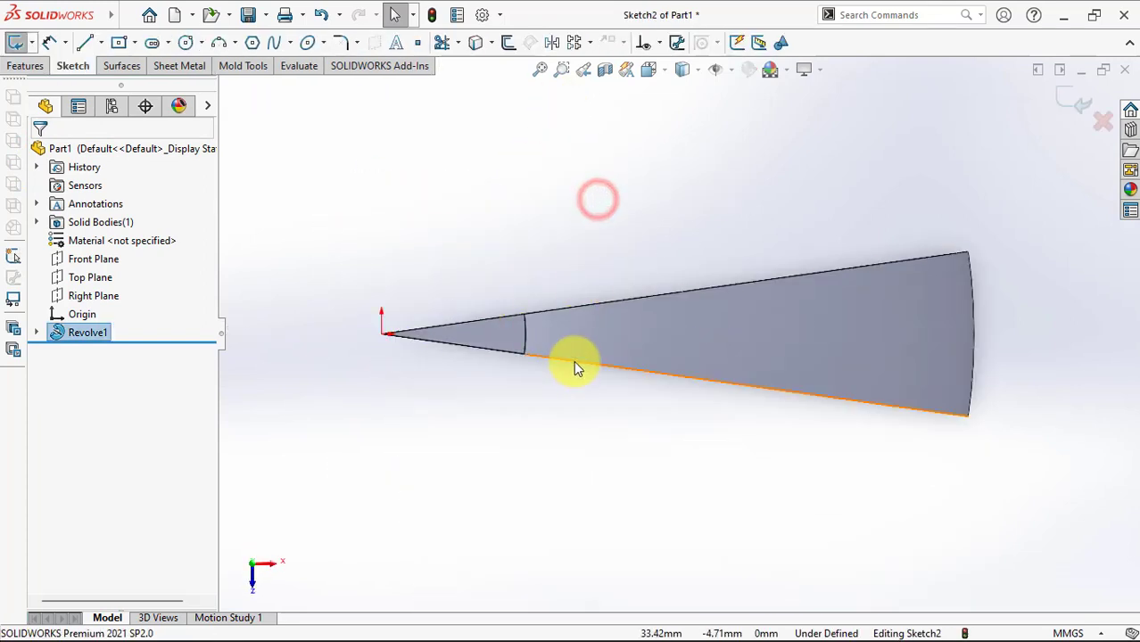
scroll(544, 361, down, 3)
click(476, 45)
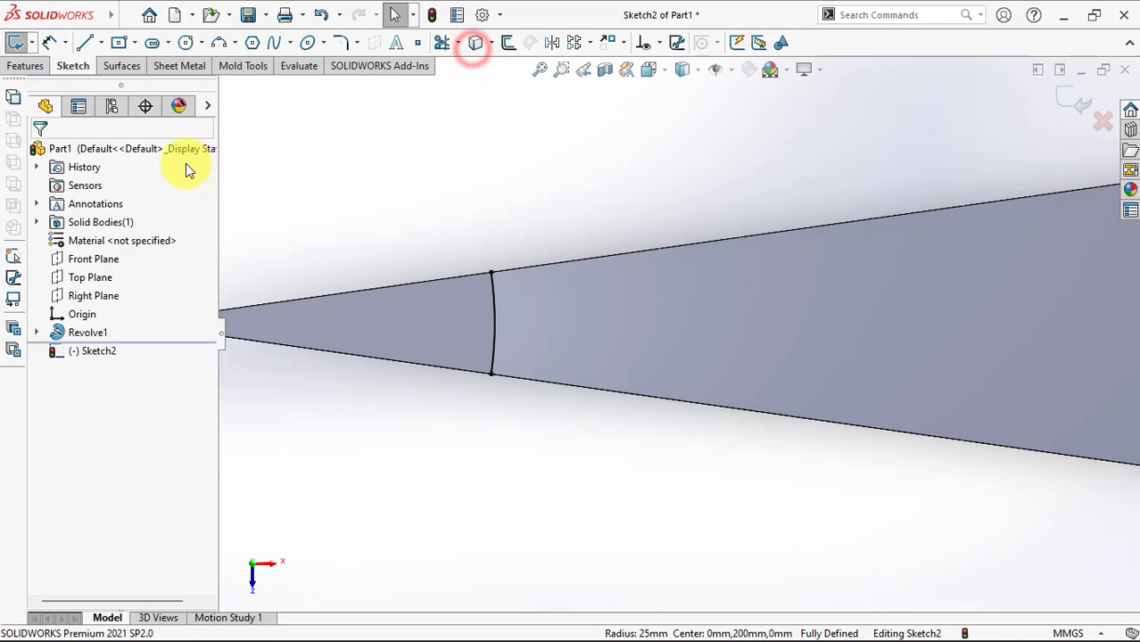
Draw two lines from the arc ends to a tip and make them equal
click(81, 46)
click(490, 272)
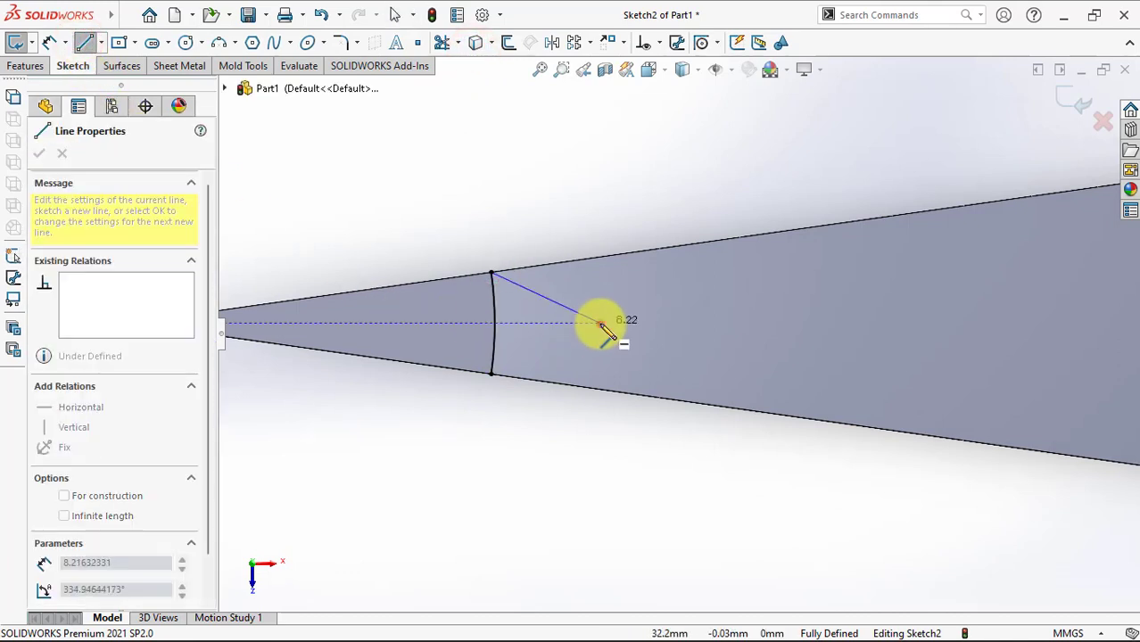
click(600, 323)
click(491, 375)
right_click(491, 374)
click(501, 387)
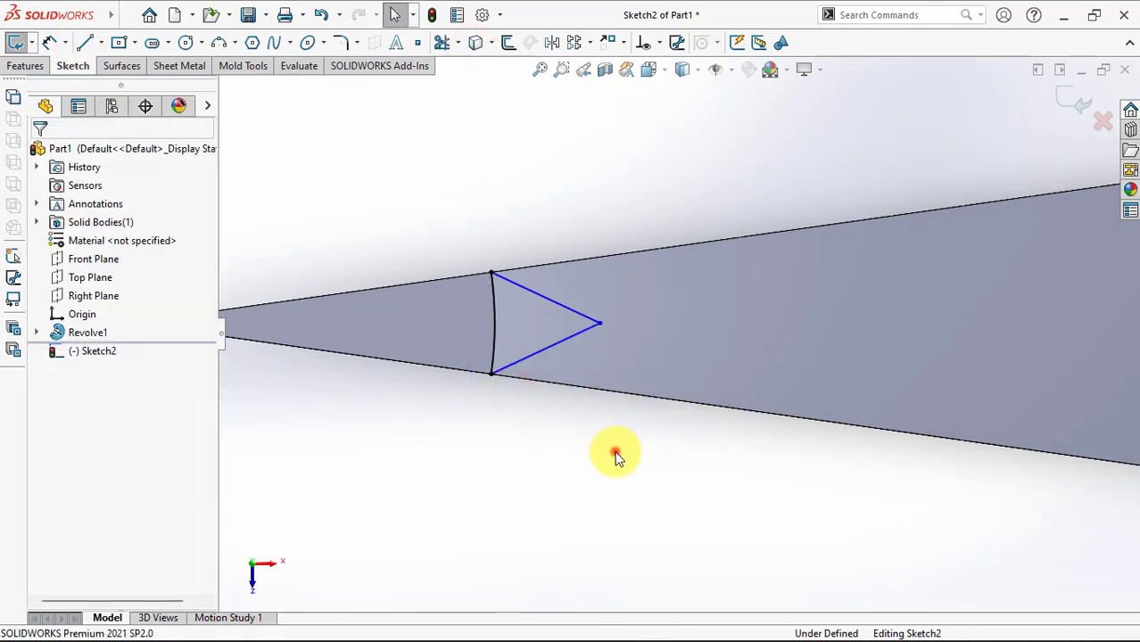
drag(615, 451, 543, 234)
click(715, 160)
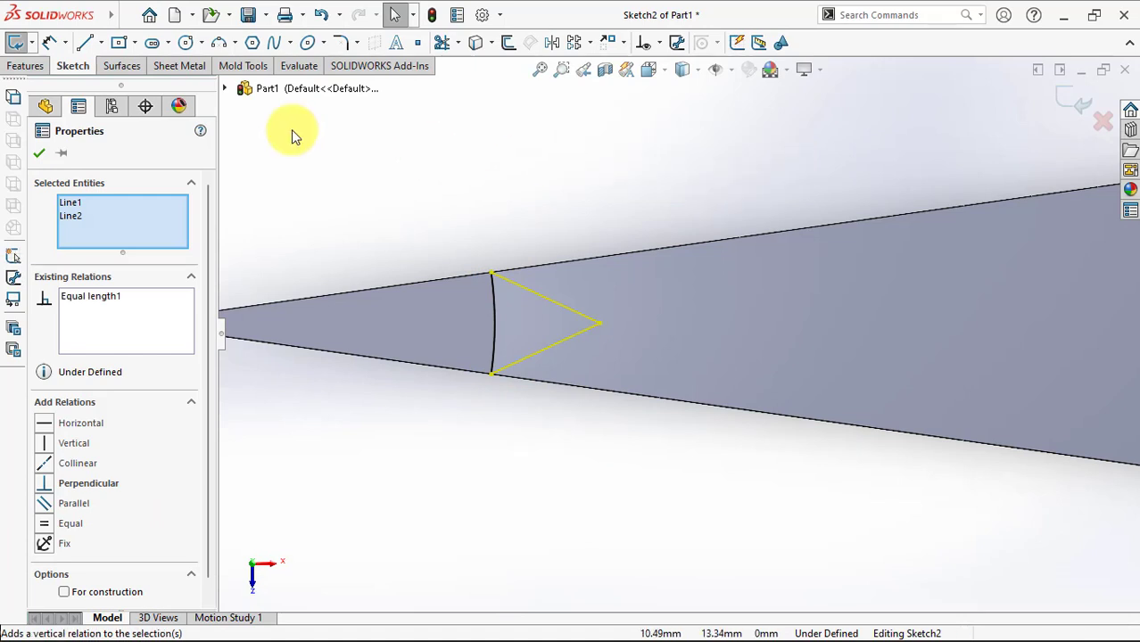
Dimension the angle between the two lines to 80°
click(49, 46)
click(557, 300)
click(564, 339)
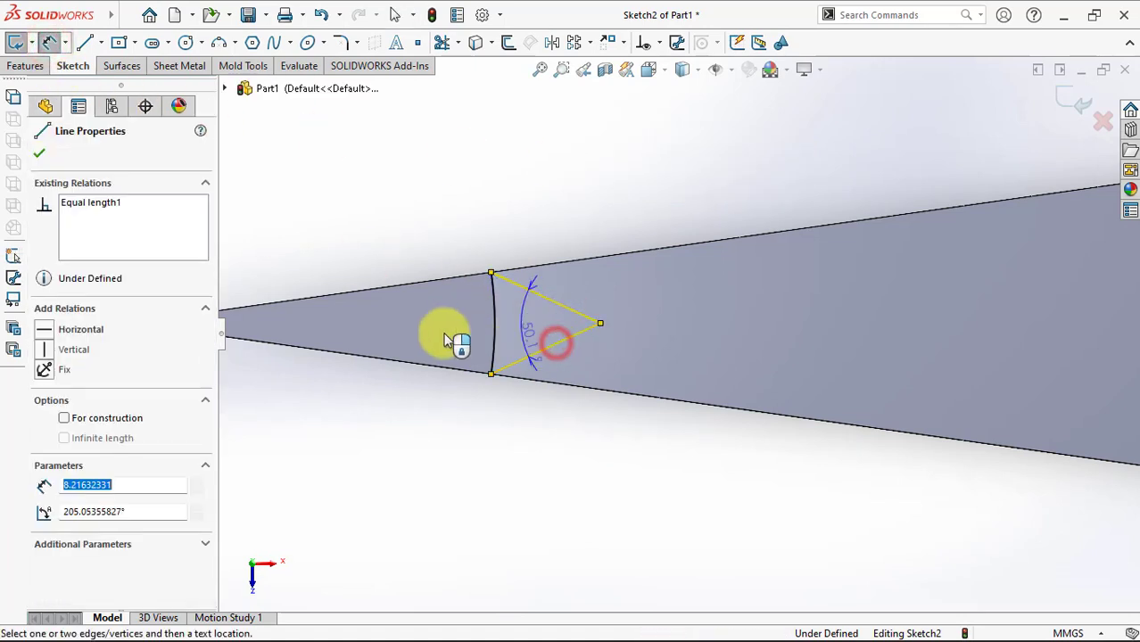
click(409, 328)
text(80)
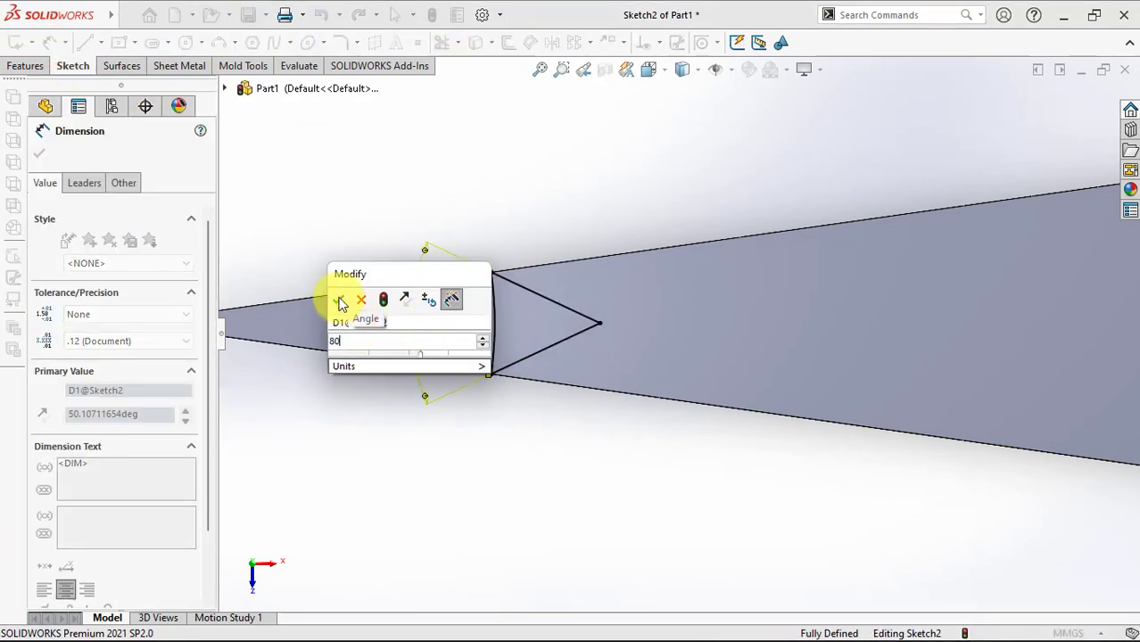
click(340, 301)
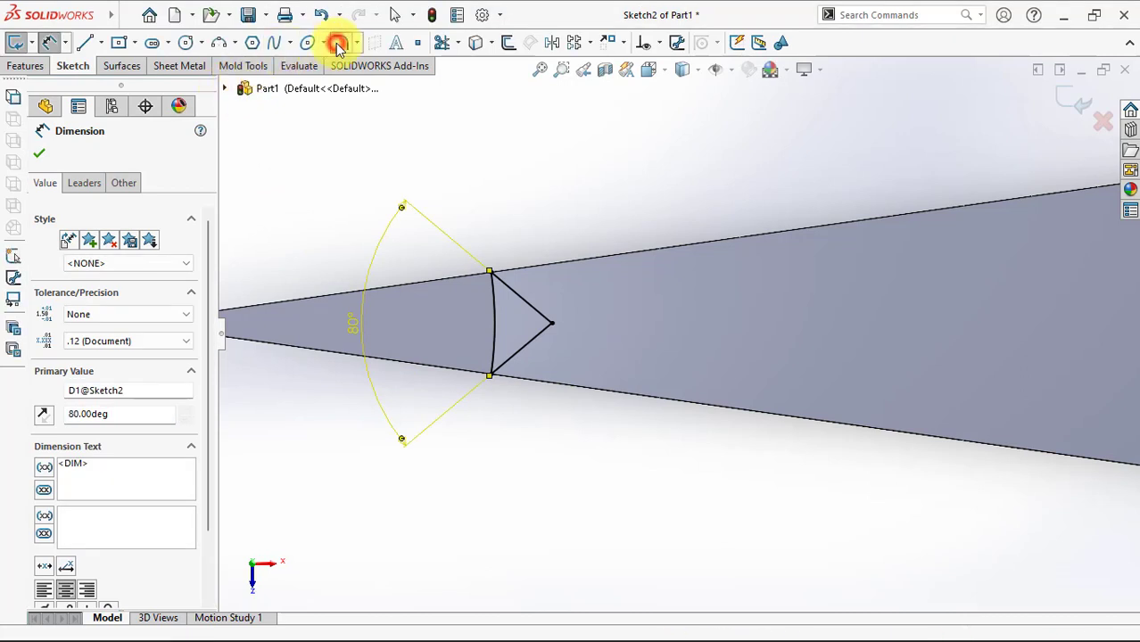
Round the tip with a 1 mm sketch fillet and exit Sketch2
click(338, 43)
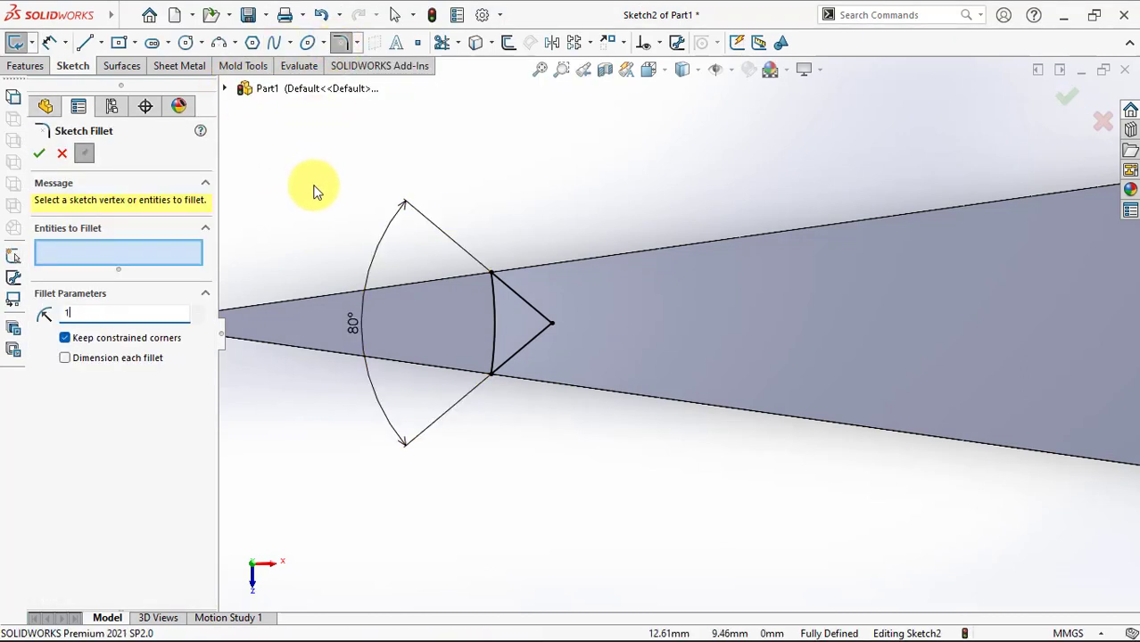
click(550, 326)
click(621, 344)
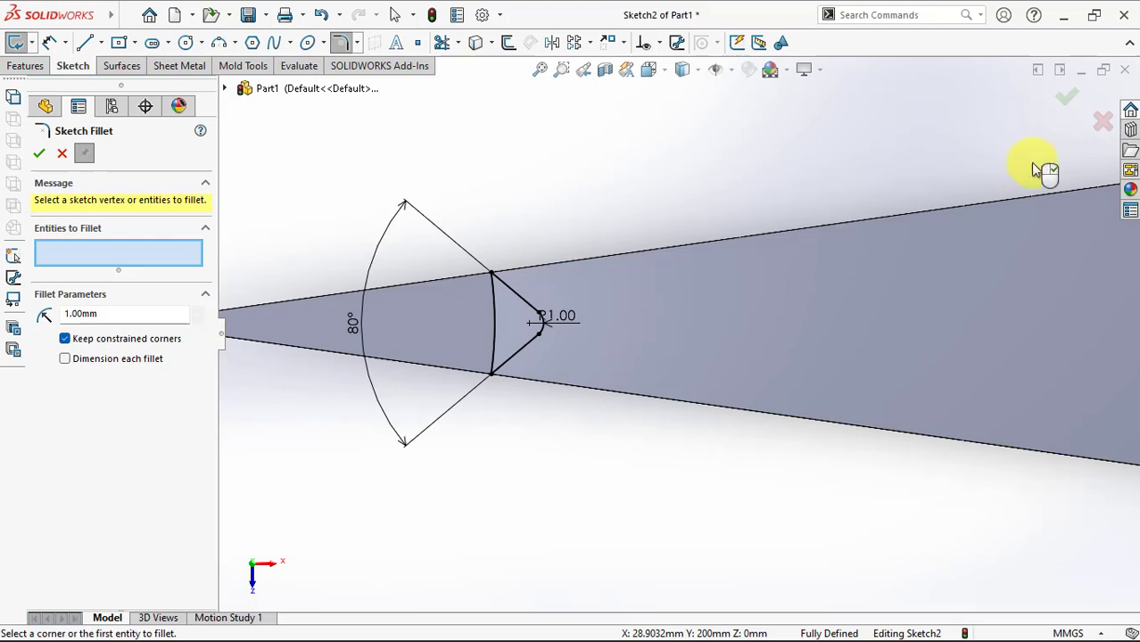
click(1065, 100)
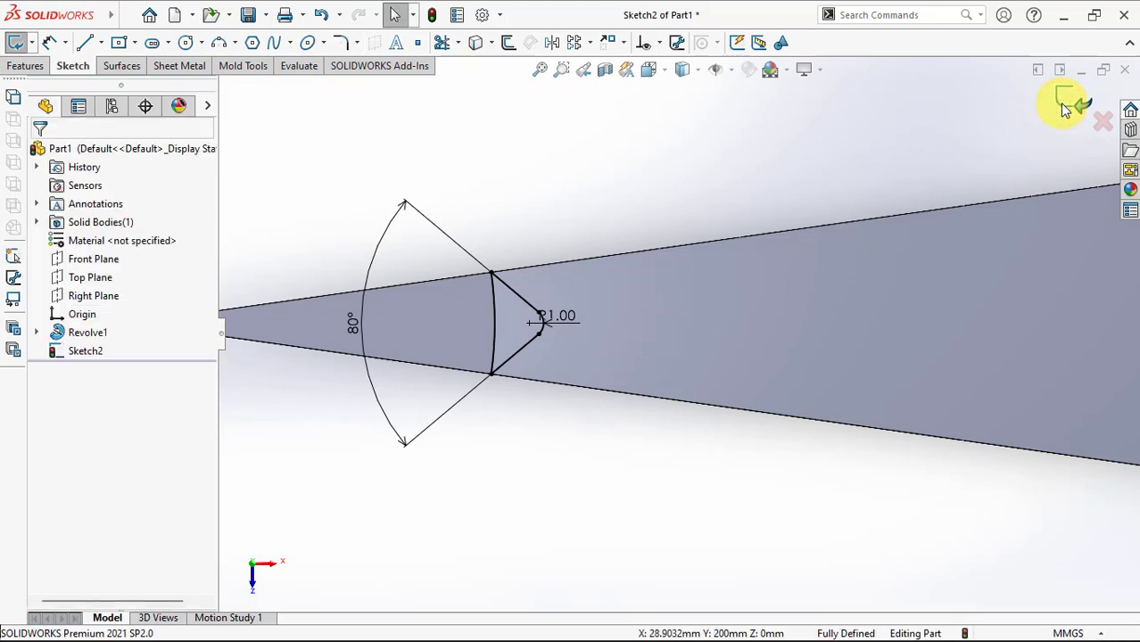
click(1064, 105)
Start a new sketch on the revolved part's end face
scroll(795, 207, up, 3)
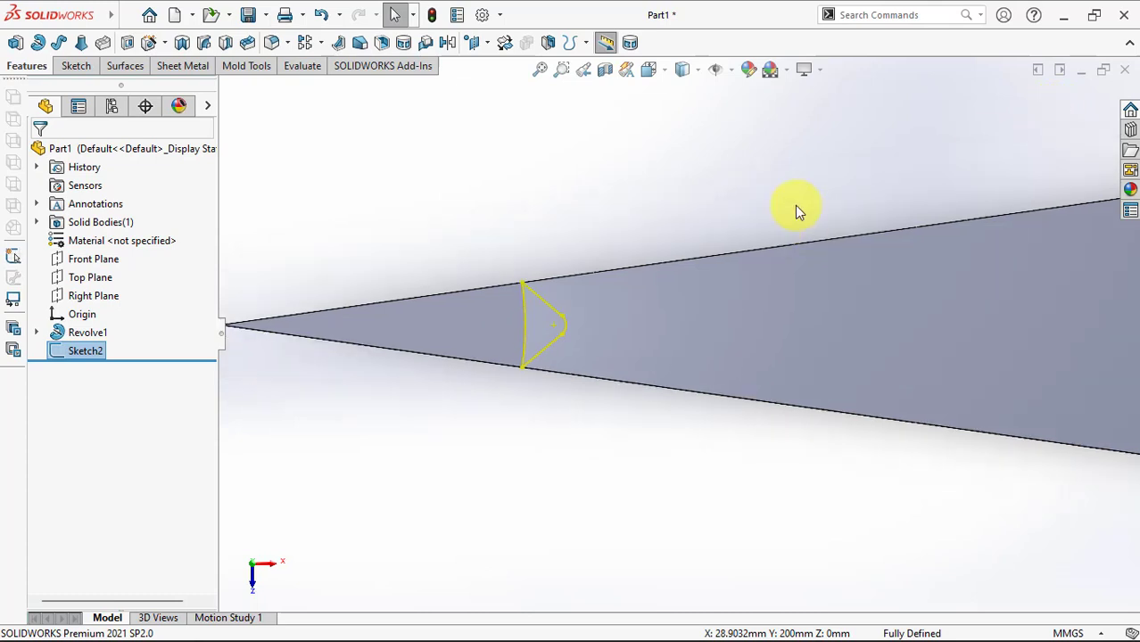
scroll(782, 223, up, 3)
mouse_move(781, 224)
middle_down()
mouse_move(730, 300)
mouse_move(716, 233)
mouse_move(724, 353)
mouse_move(630, 344)
mouse_move(584, 413)
middle_up()
click(584, 413)
click(659, 365)
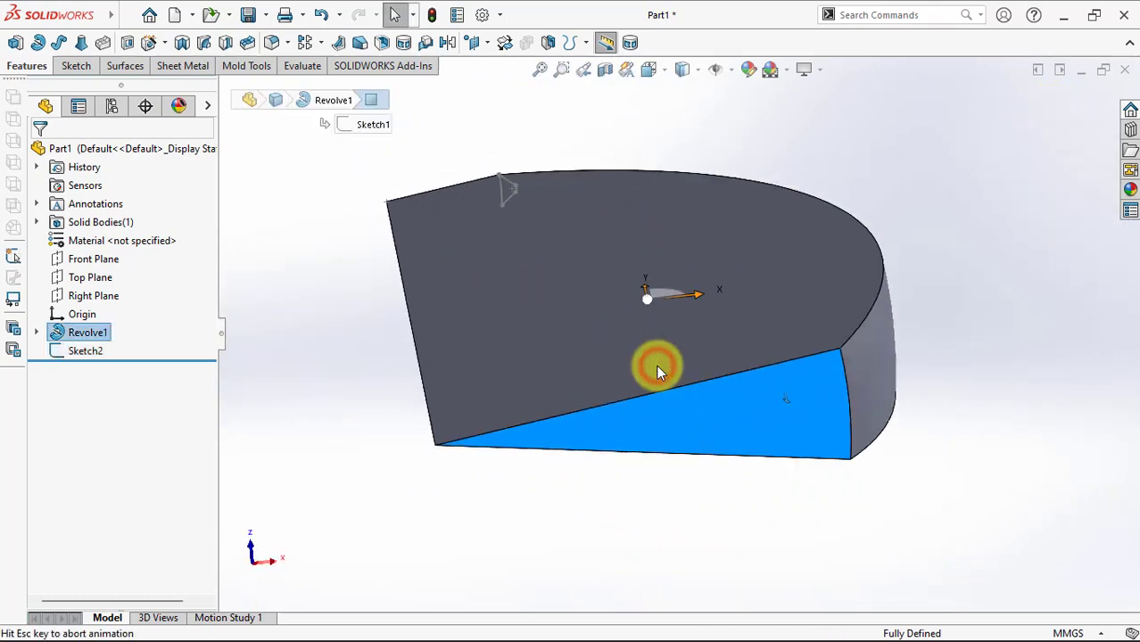
Convert the end-face arc and draw two equal lines from its ends to a tip
scroll(1029, 354, down, 3)
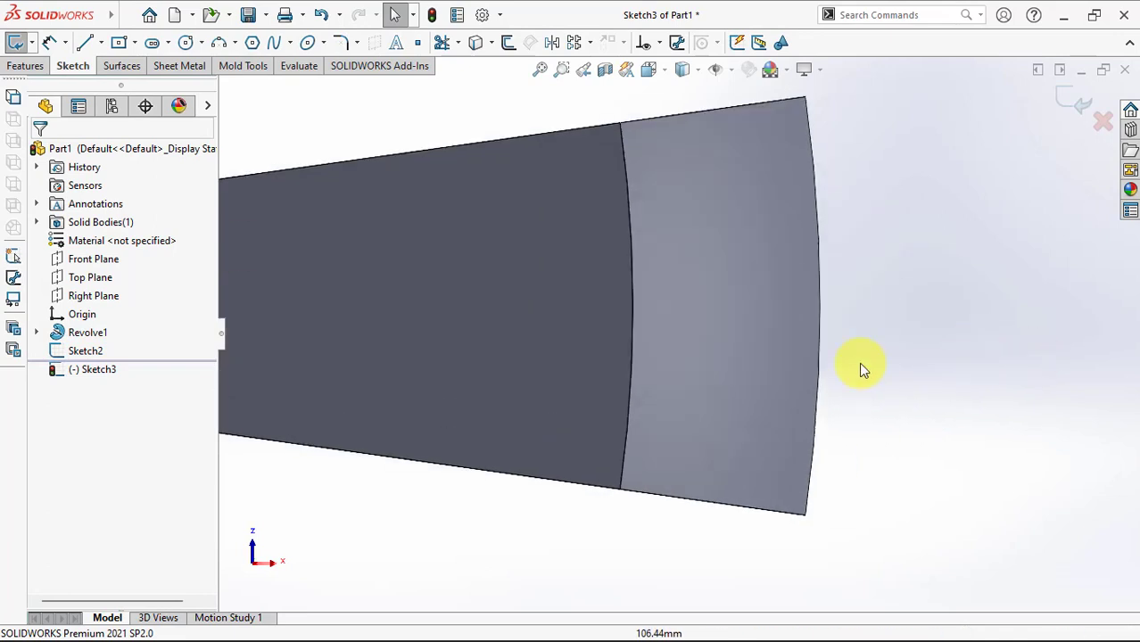
click(474, 46)
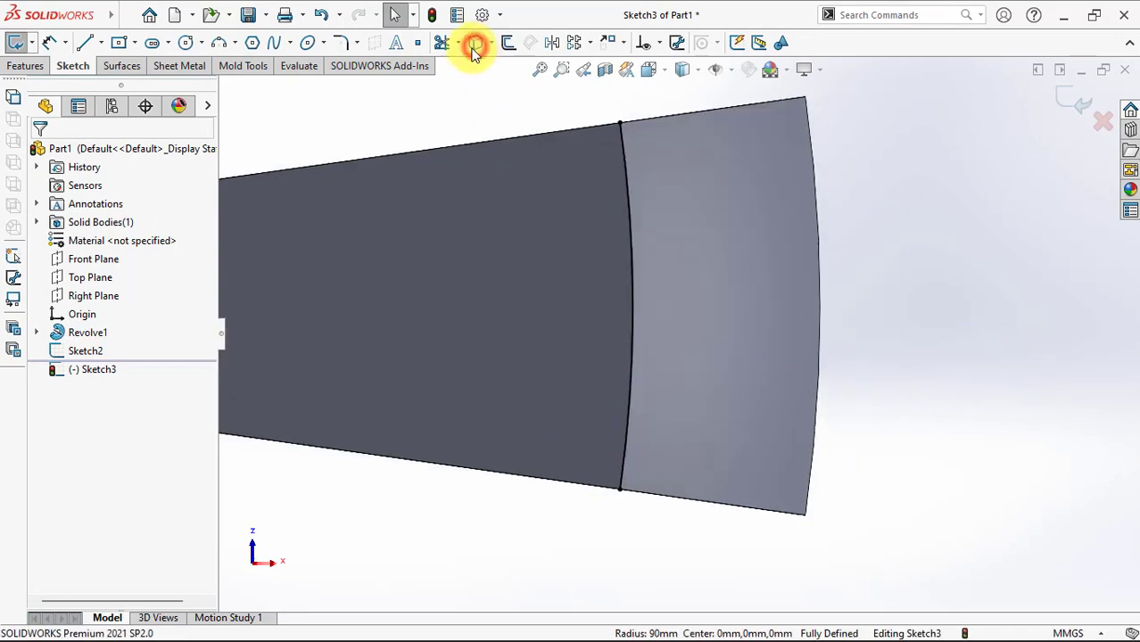
click(620, 122)
click(957, 306)
click(621, 487)
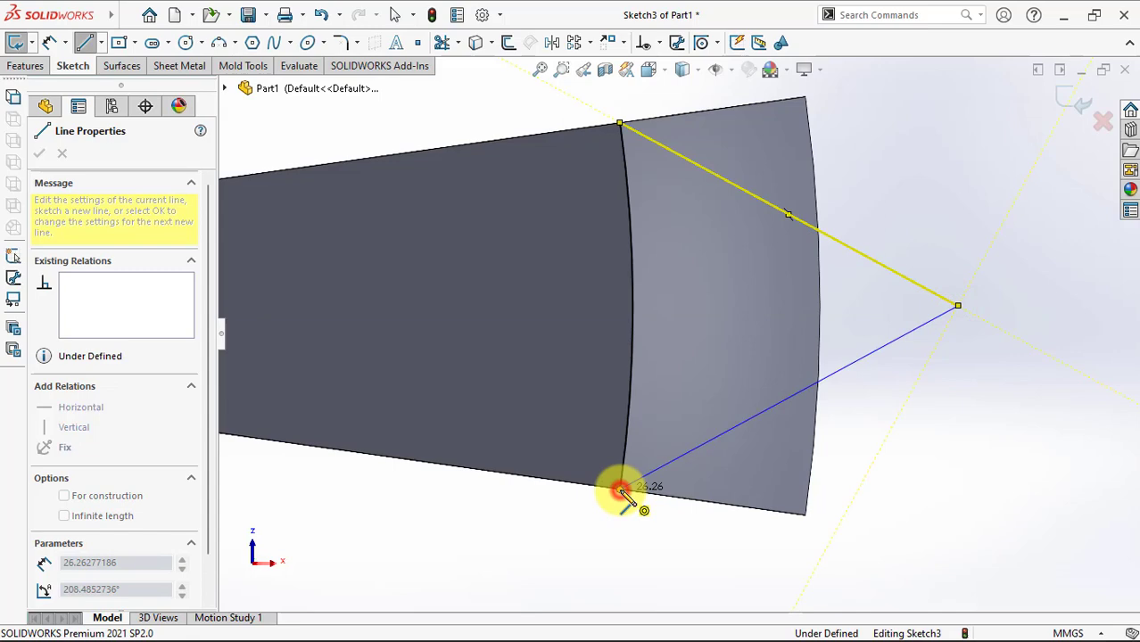
right_click(621, 488)
click(650, 479)
click(993, 398)
drag(957, 363, 897, 221)
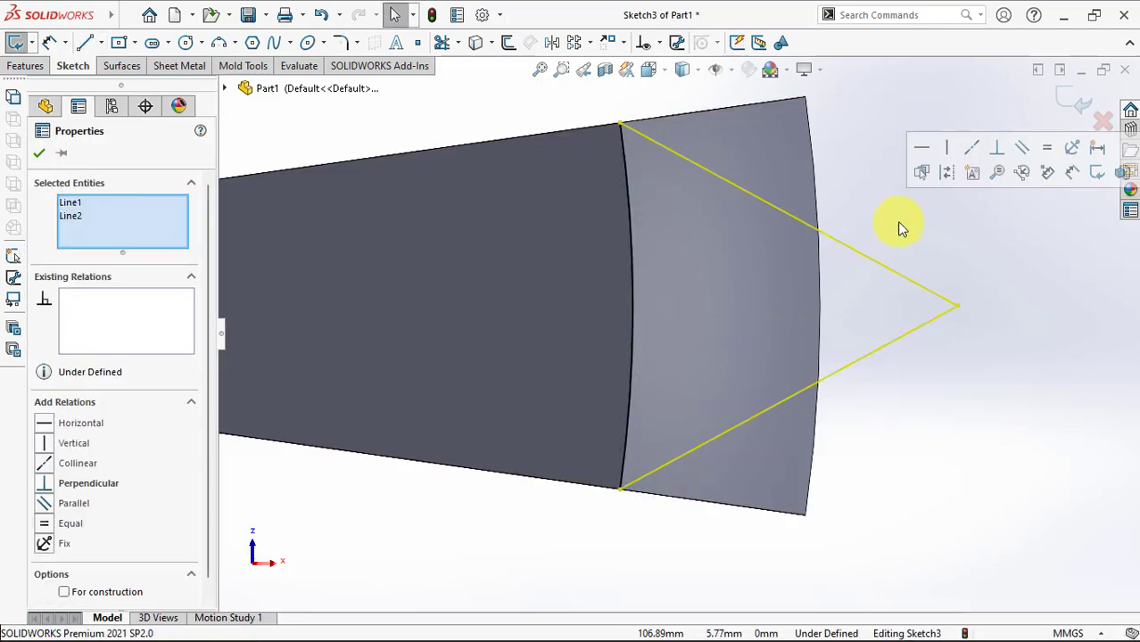
click(1047, 150)
Dimension the angle between the two lines to 80°
click(49, 42)
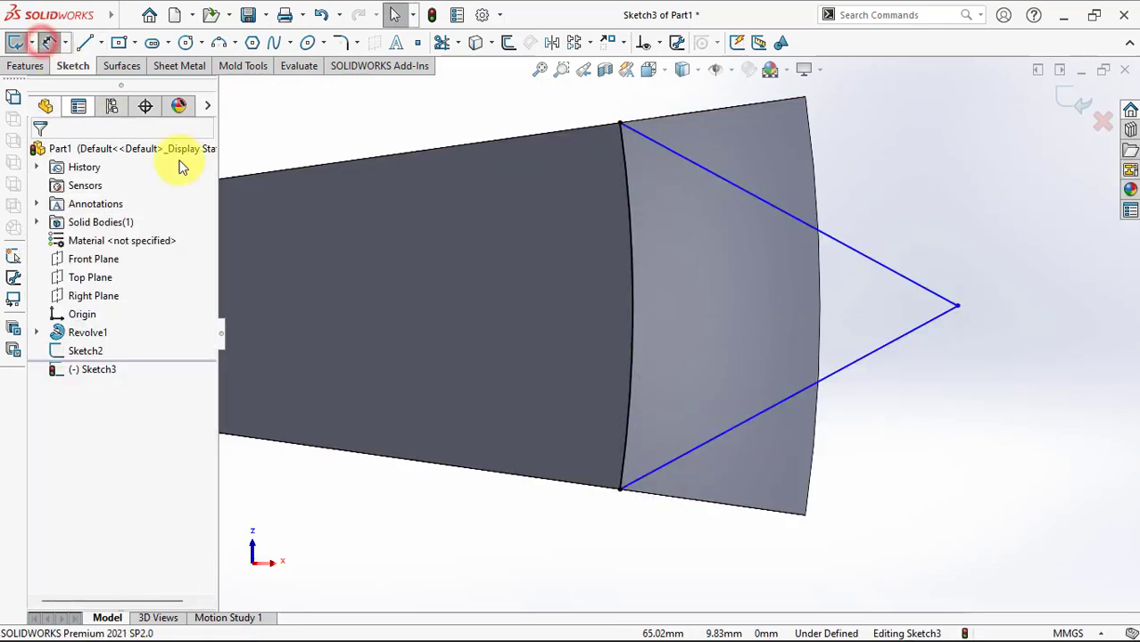
click(878, 272)
click(867, 355)
click(482, 313)
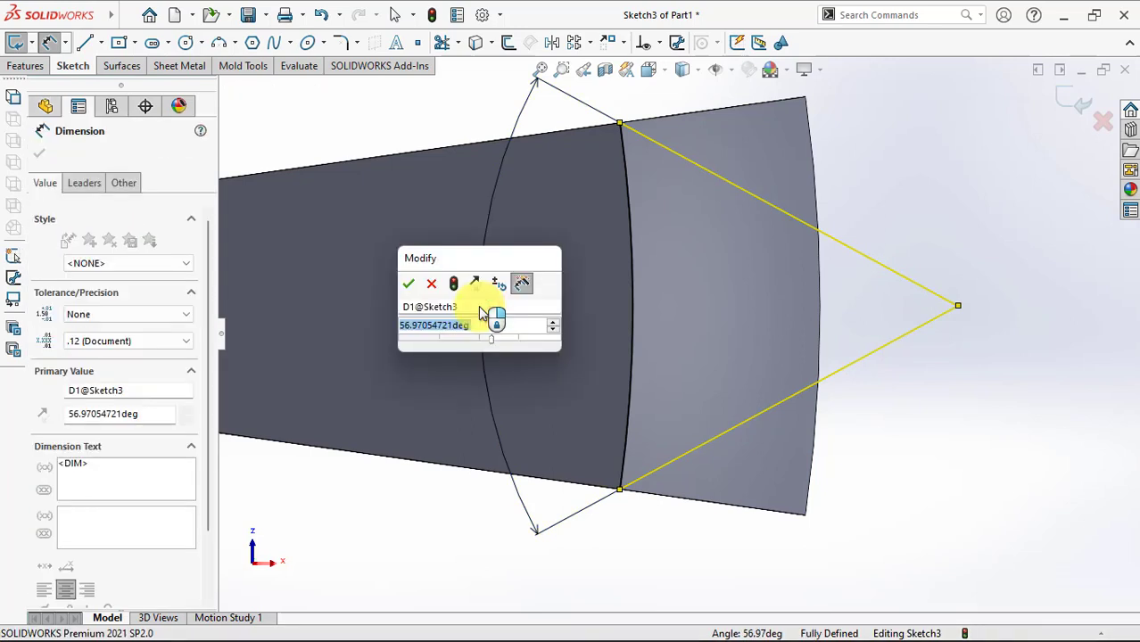
text(80)
click(409, 284)
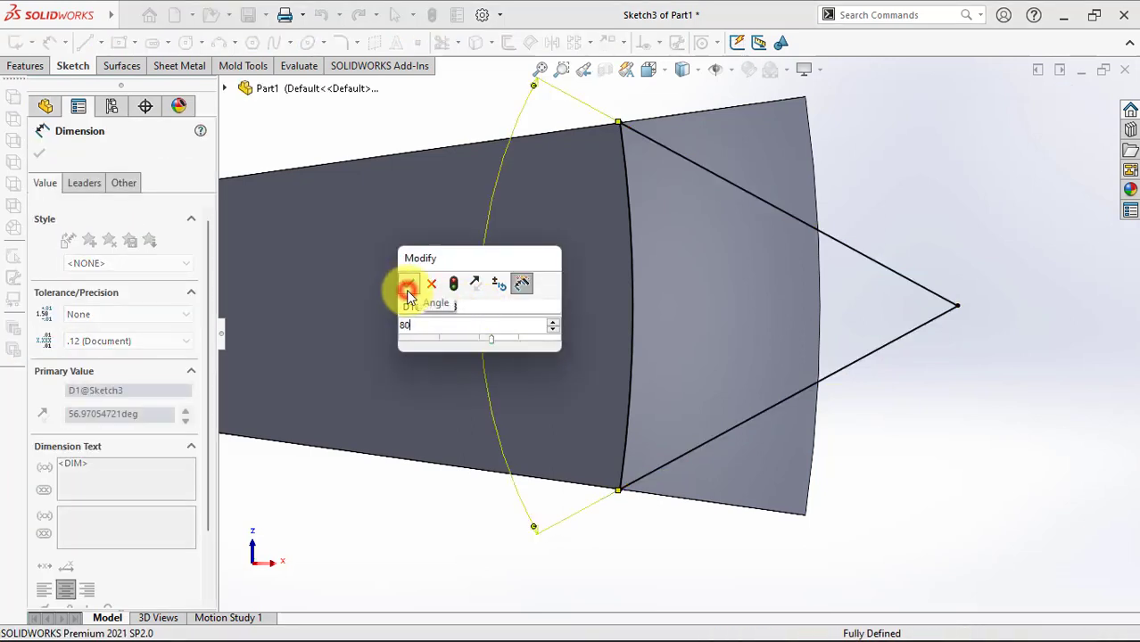
click(329, 138)
Round the tip with a 1 mm sketch fillet and exit Sketch3
click(340, 42)
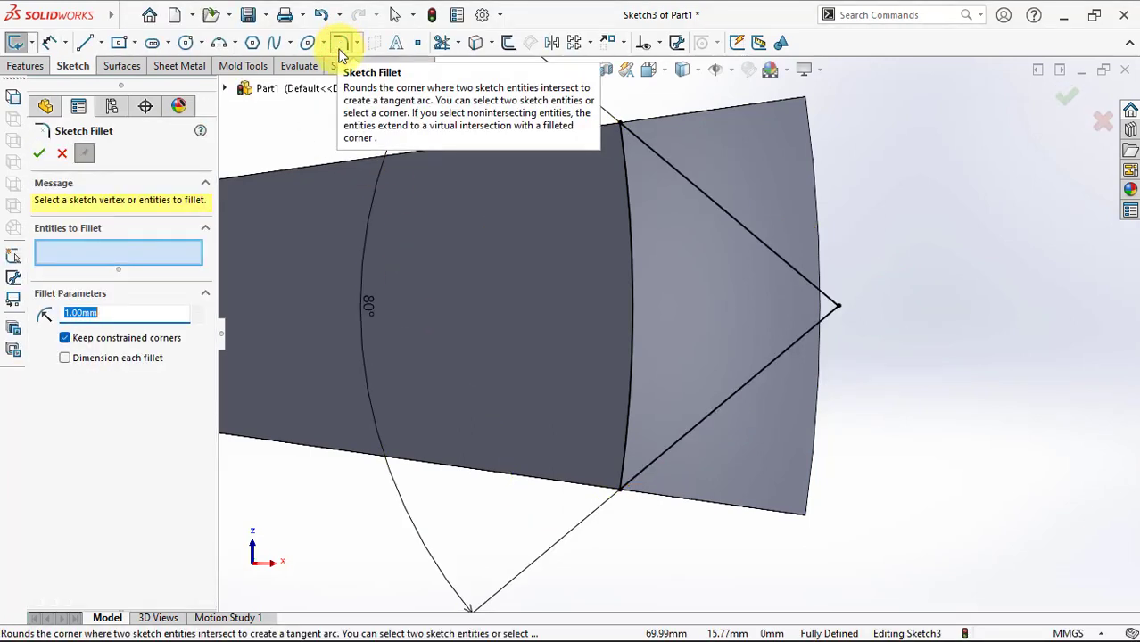
click(836, 307)
click(601, 347)
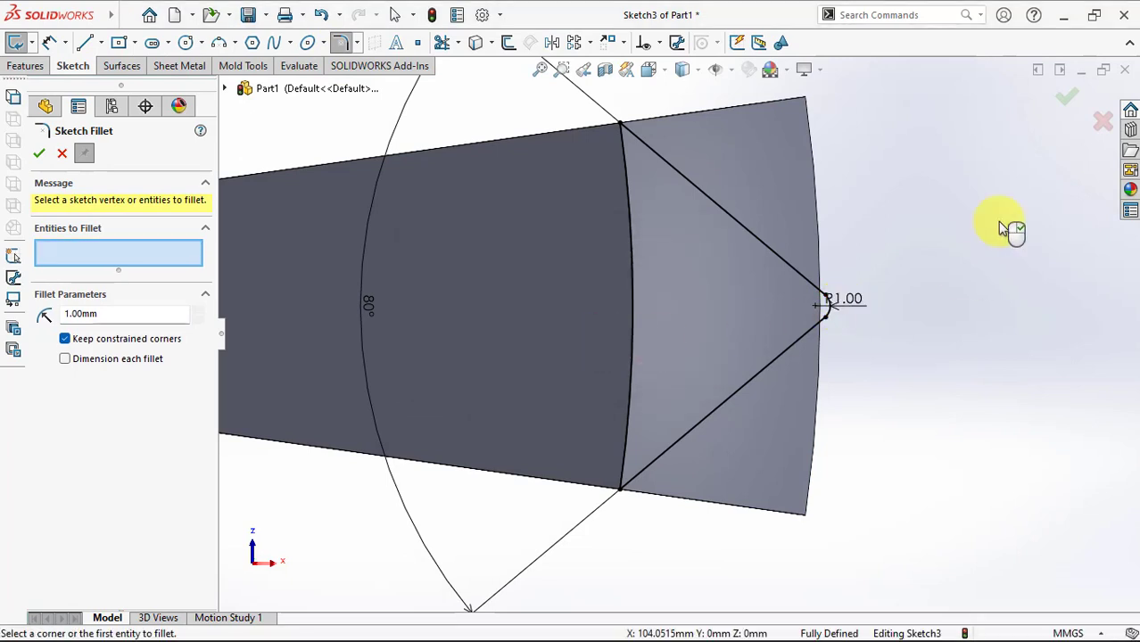
click(1072, 101)
click(1072, 101)
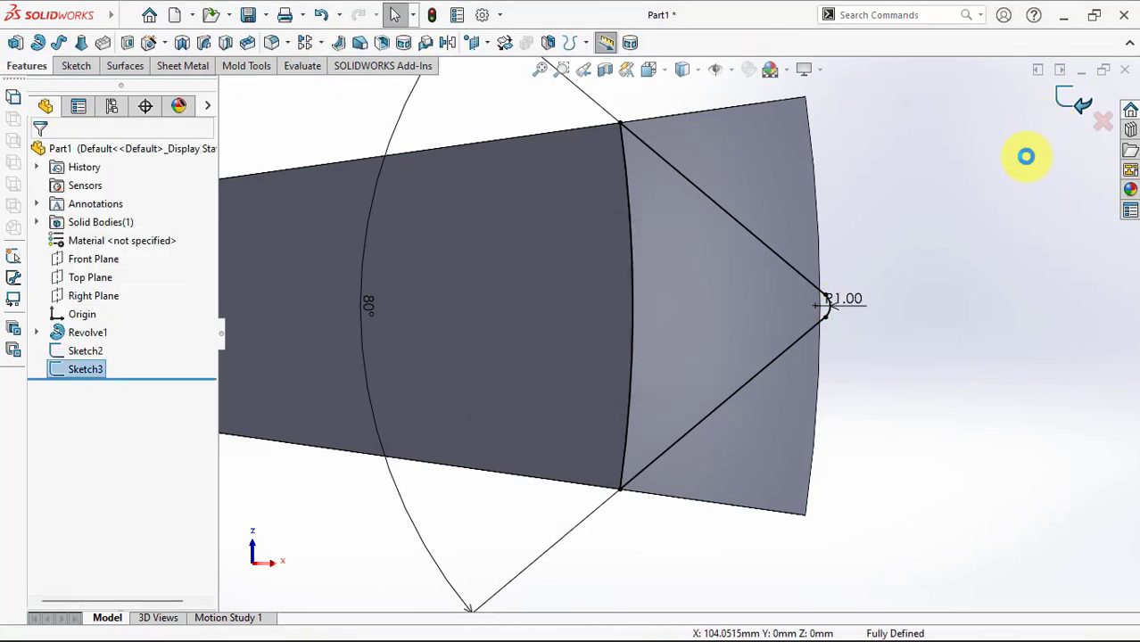
Loft Sketch3 to Sketch2 using two curved guide edges, with Merge tangent faces off
scroll(914, 249, up, 3)
scroll(760, 222, up, 2)
mouse_move(760, 222)
middle_down()
mouse_move(733, 477)
mouse_move(735, 292)
mouse_move(708, 364)
middle_up()
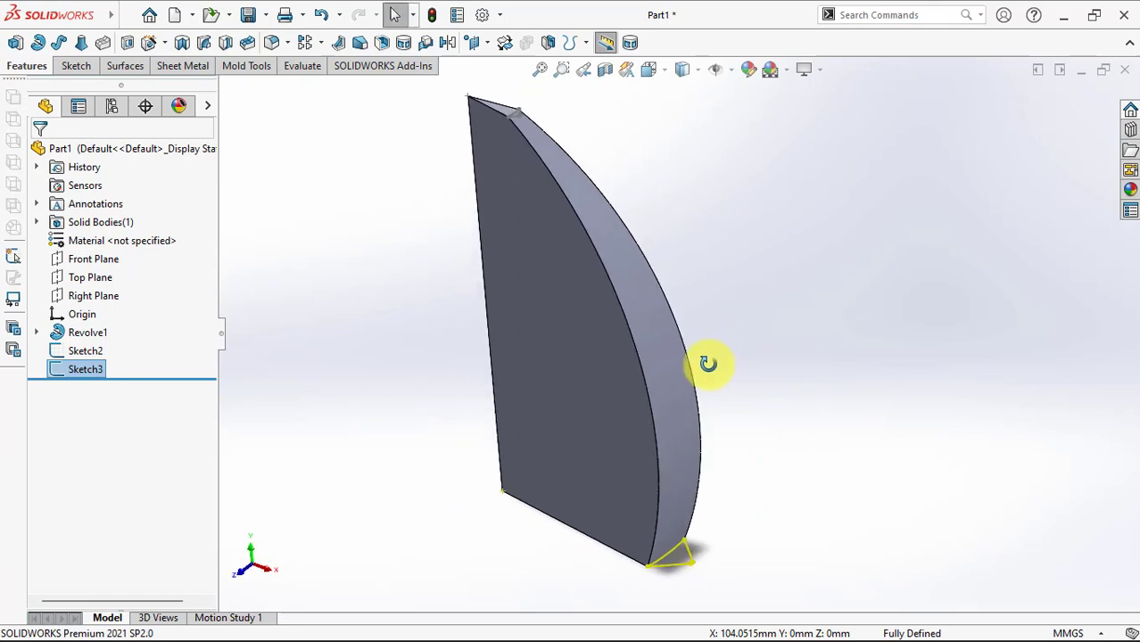
click(80, 43)
scroll(561, 218, down, 3)
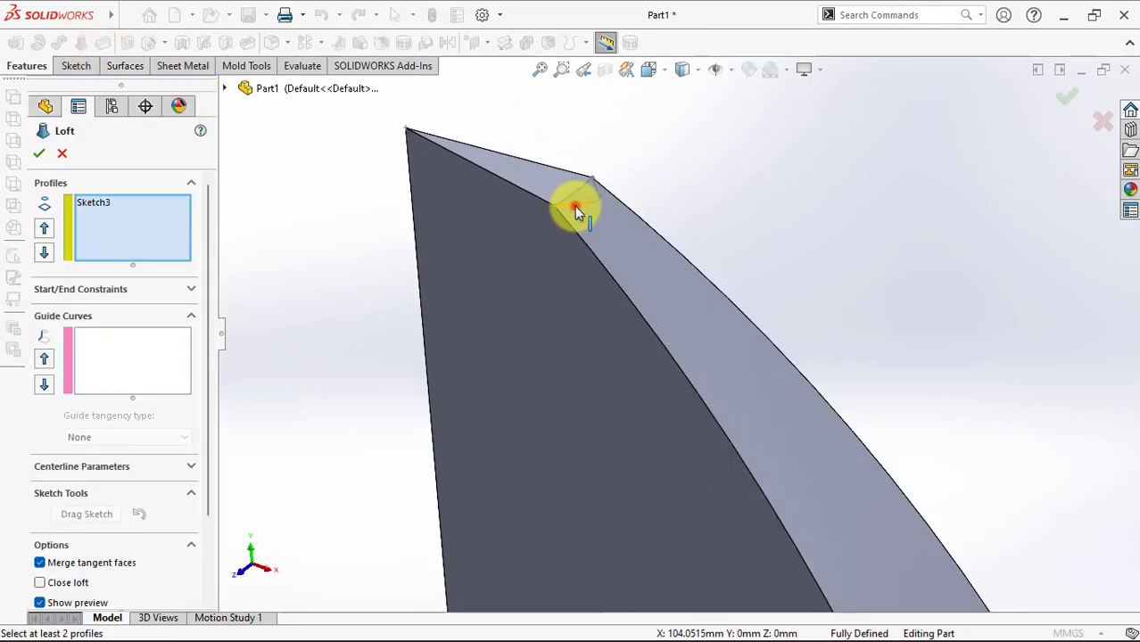
click(143, 352)
mouse_move(597, 302)
middle_down()
mouse_move(715, 389)
mouse_move(670, 359)
mouse_move(720, 356)
mouse_move(735, 406)
mouse_move(611, 274)
mouse_move(613, 292)
middle_up()
click(617, 321)
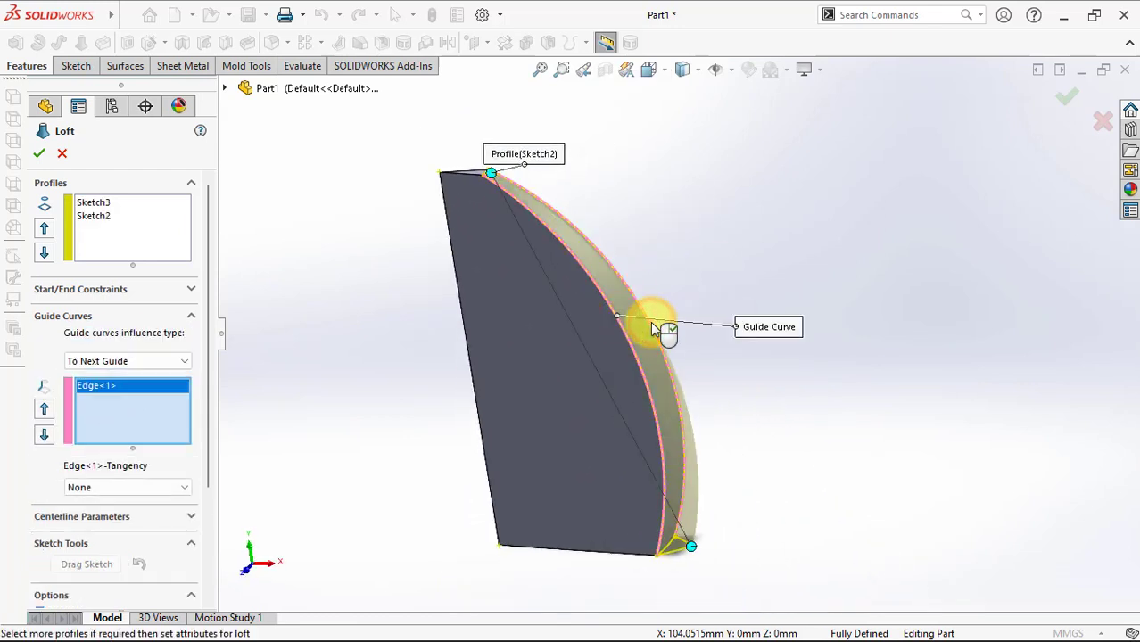
click(660, 326)
scroll(207, 473, down, 3)
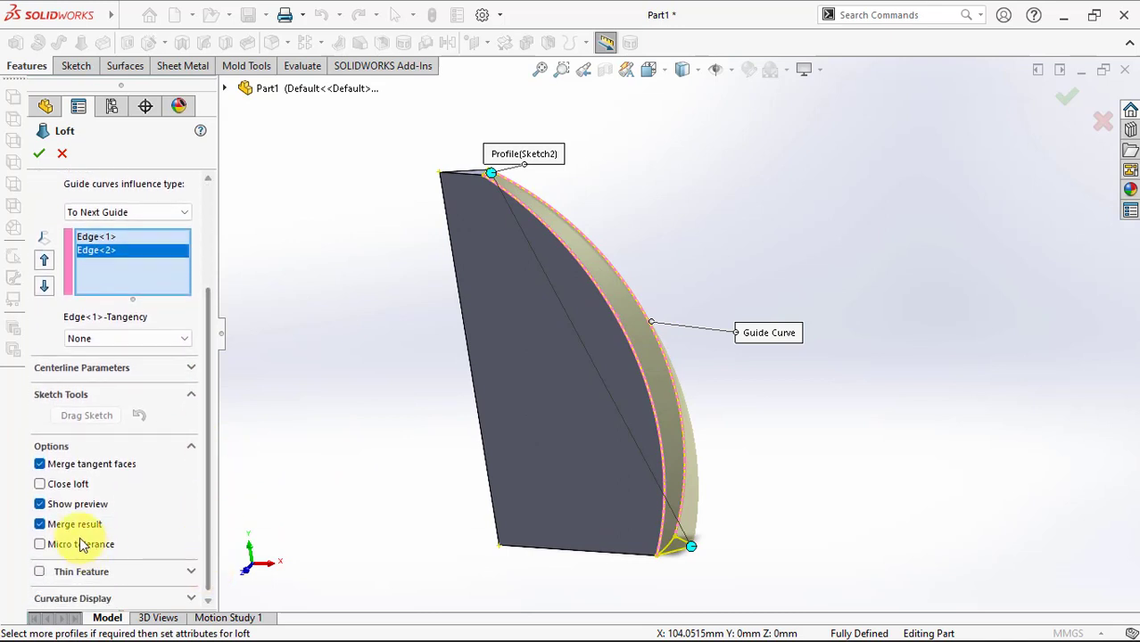
click(40, 465)
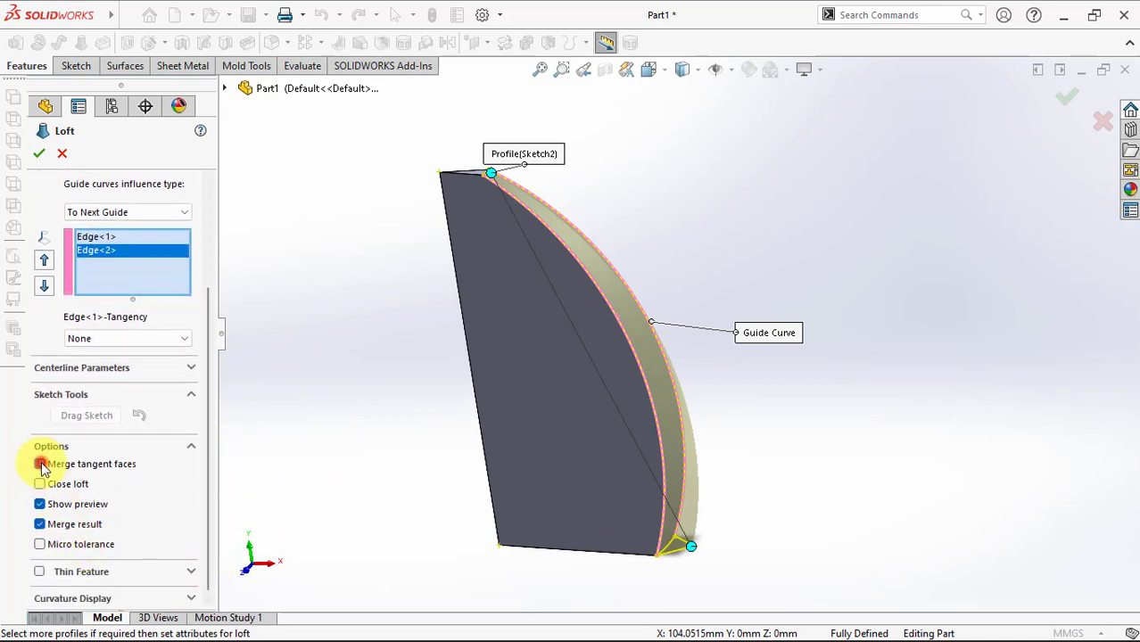
click(40, 157)
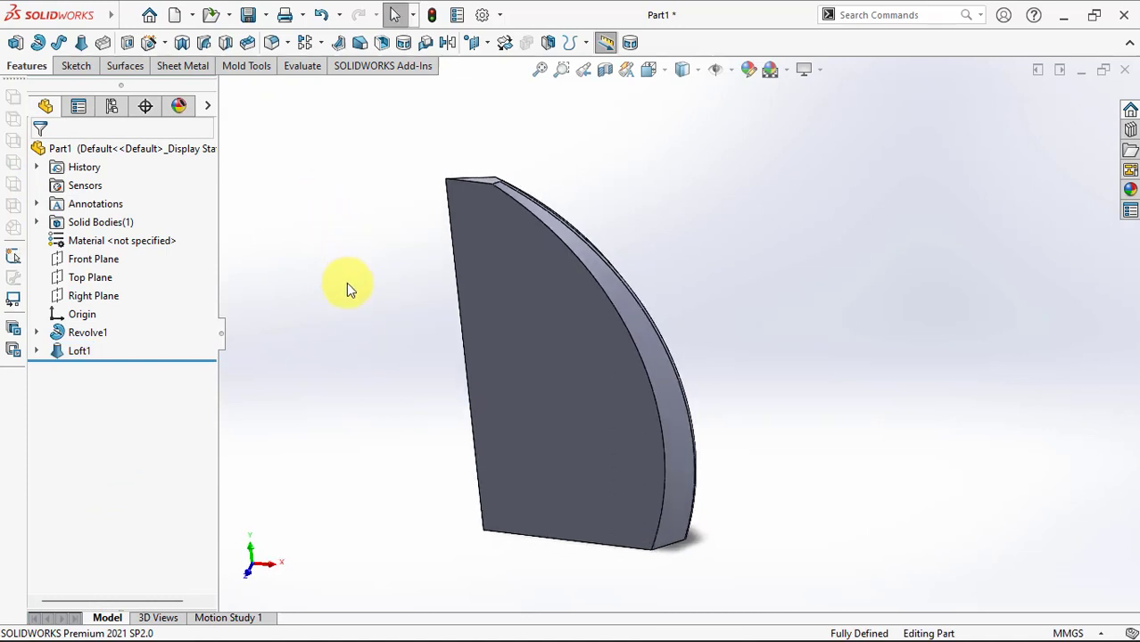
Start a Flex feature with the loft body selected
click(224, 15)
mouse_move(252, 97)
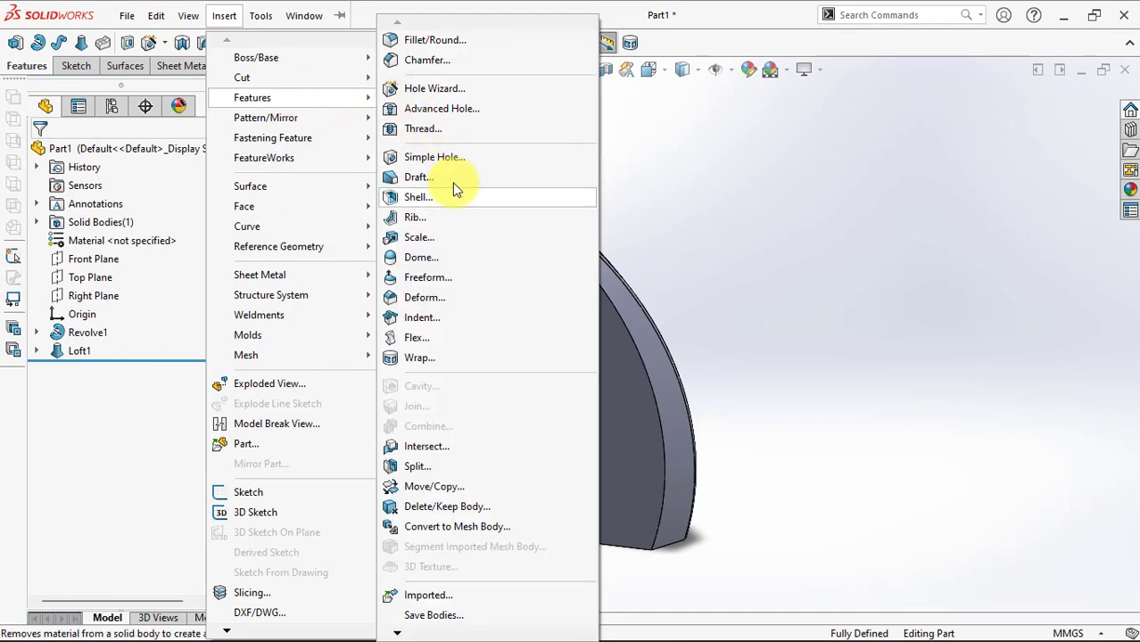
click(451, 340)
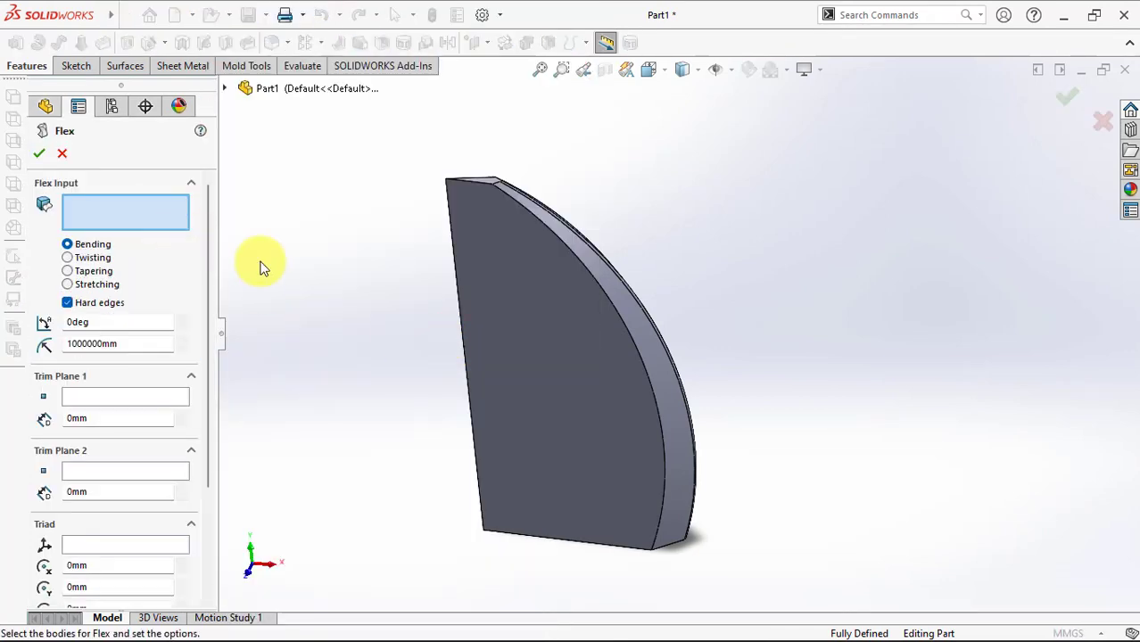
click(540, 326)
mouse_move(501, 275)
middle_down()
mouse_move(487, 399)
mouse_move(471, 397)
middle_up()
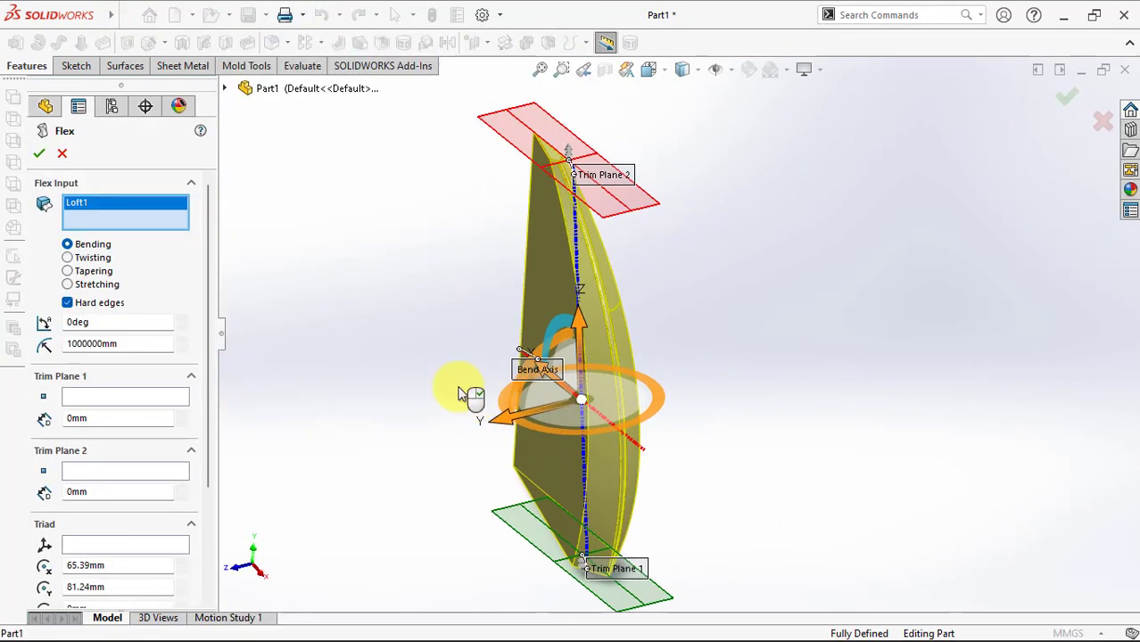
drag(211, 394, 212, 484)
scroll(170, 464, down, 1)
Set the flex triad X and Y origin to 0 mm and Y rotation to 0°
click(114, 411)
text(0)
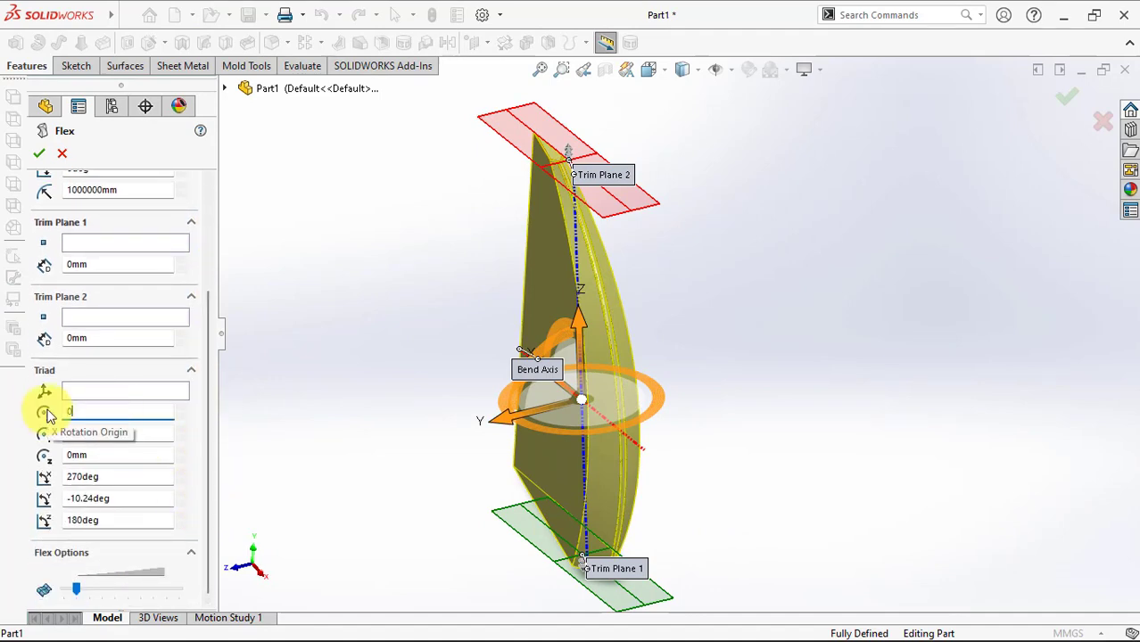
key(Return)
middle_drag(299, 450, 364, 369)
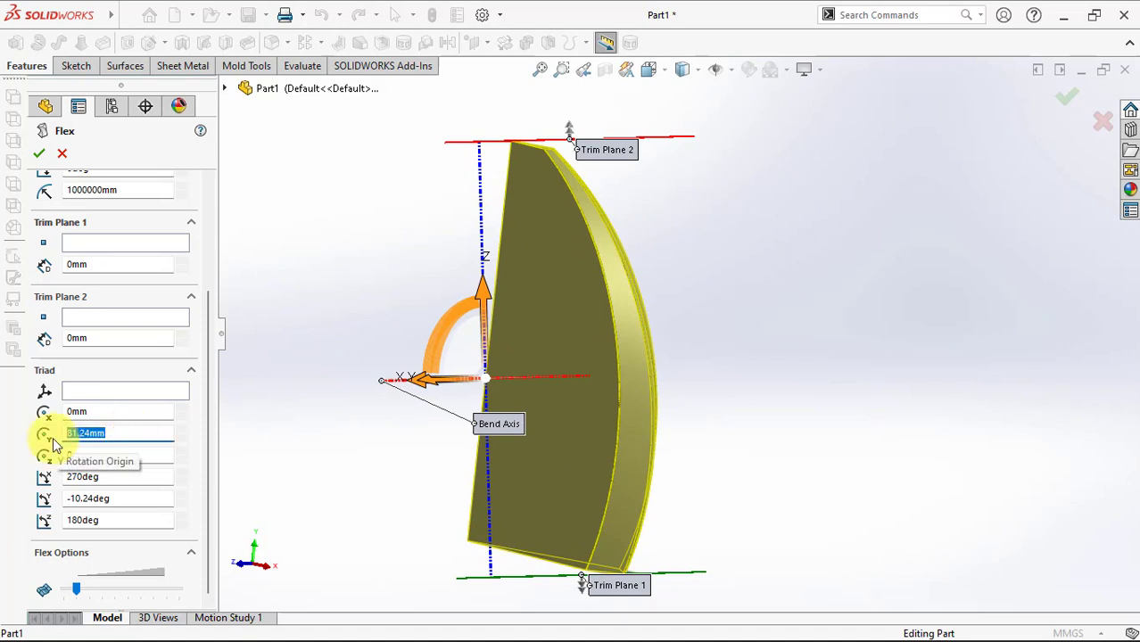
text(0)
key(Return)
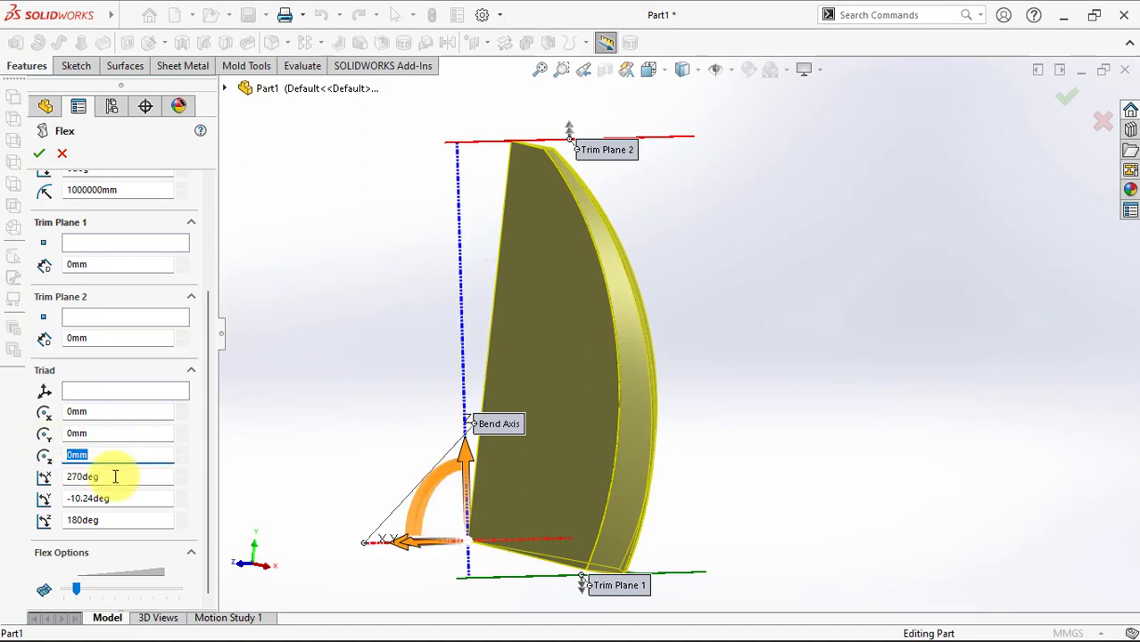
text(0)
key(Tab)
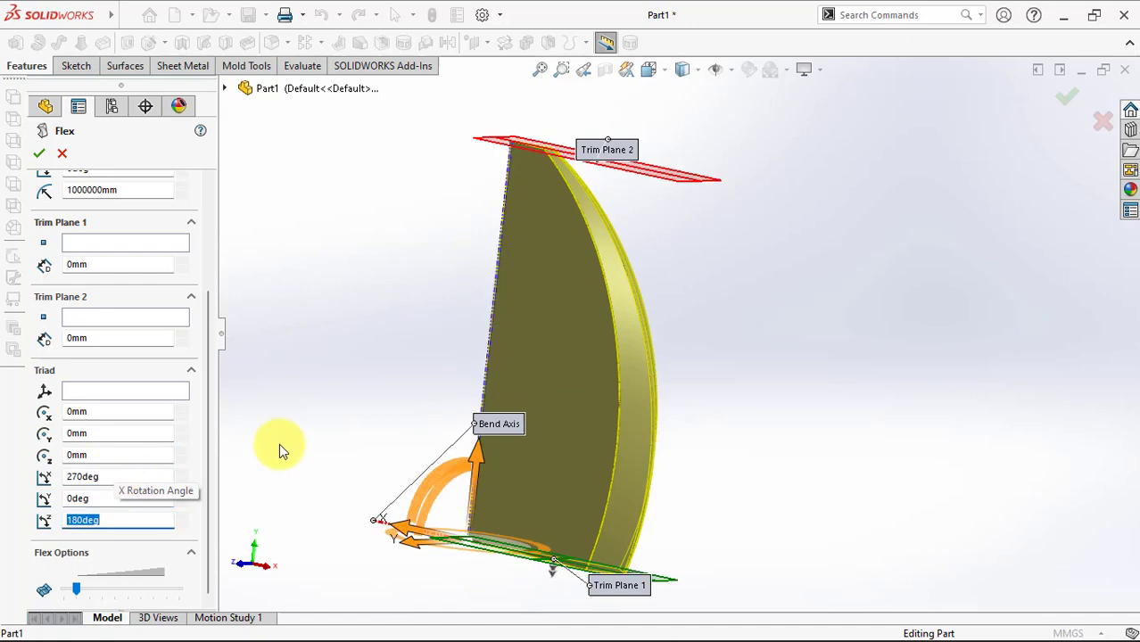
drag(208, 307, 214, 242)
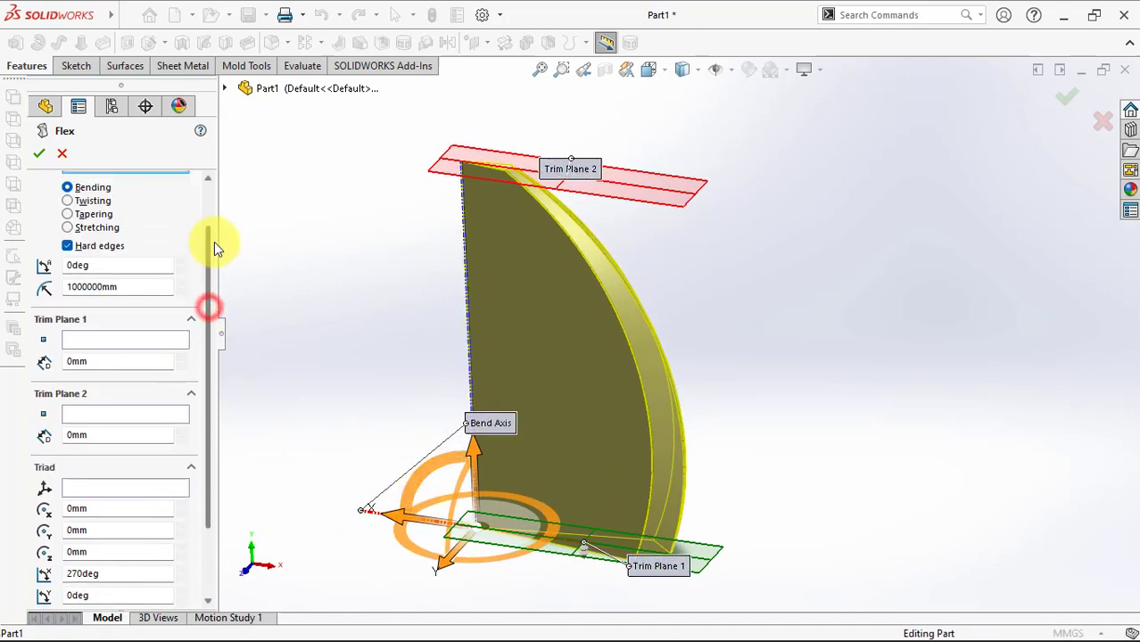
scroll(191, 257, up, 1)
Switch the flex to Twisting and raise the twist angle to 90°
click(69, 228)
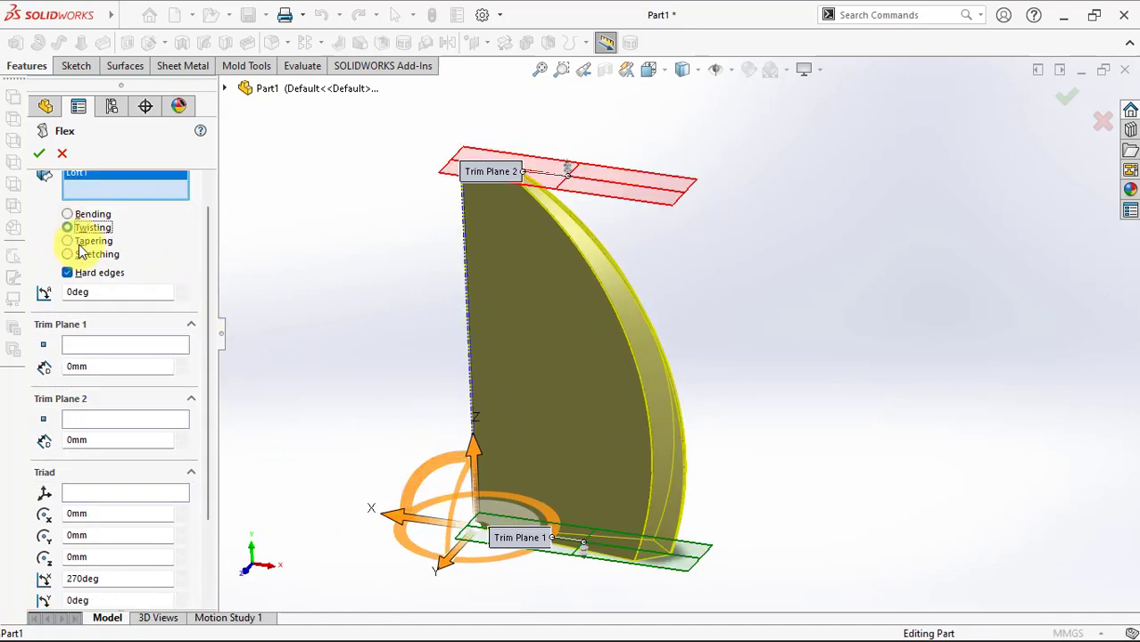
click(182, 288)
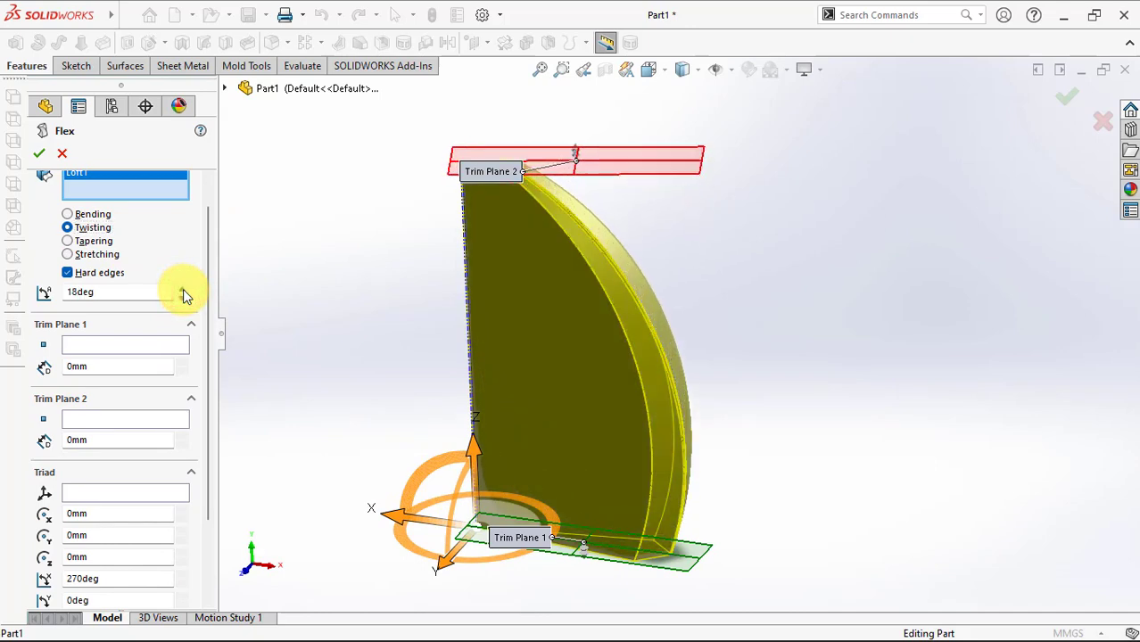
middle_drag(423, 375, 287, 389)
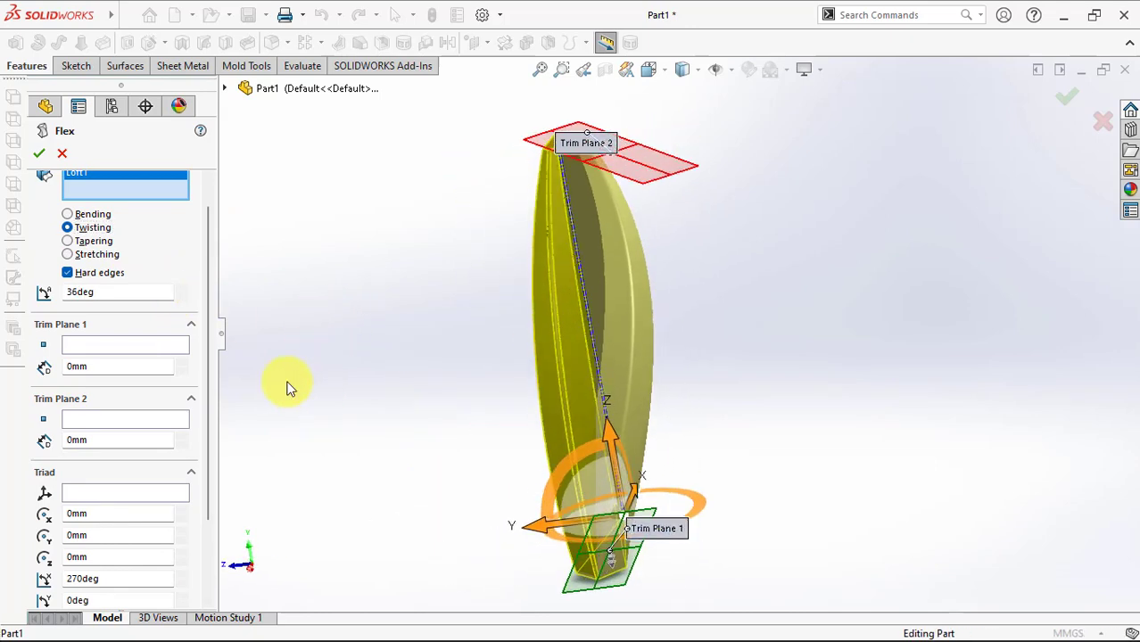
click(183, 291)
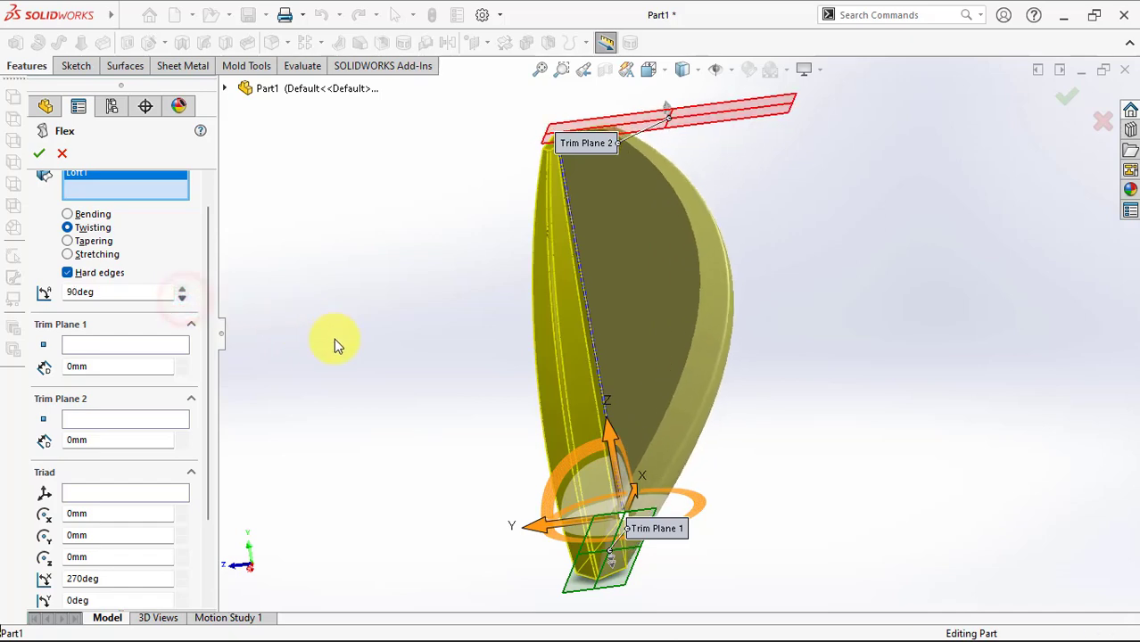
mouse_move(334, 339)
middle_down()
mouse_move(323, 388)
mouse_move(338, 400)
mouse_move(334, 385)
middle_up()
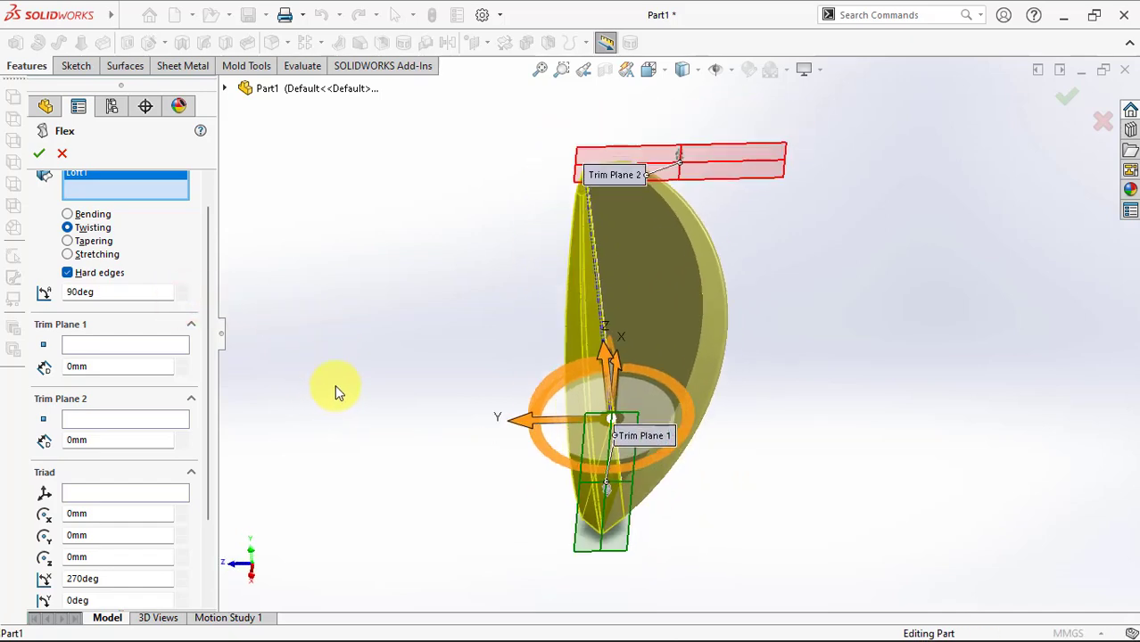
Accept the Flex twist and select the Front Plane as the mirror plane
click(38, 159)
mouse_move(384, 332)
middle_down()
mouse_move(445, 334)
mouse_move(338, 298)
middle_up()
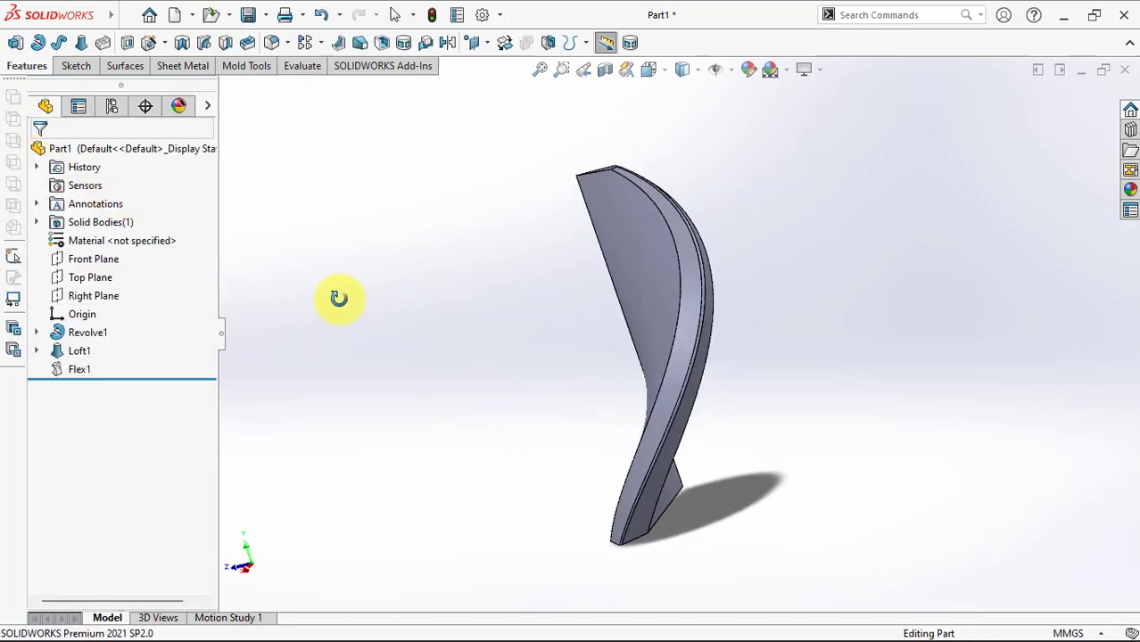
click(89, 257)
middle_drag(349, 356, 384, 343)
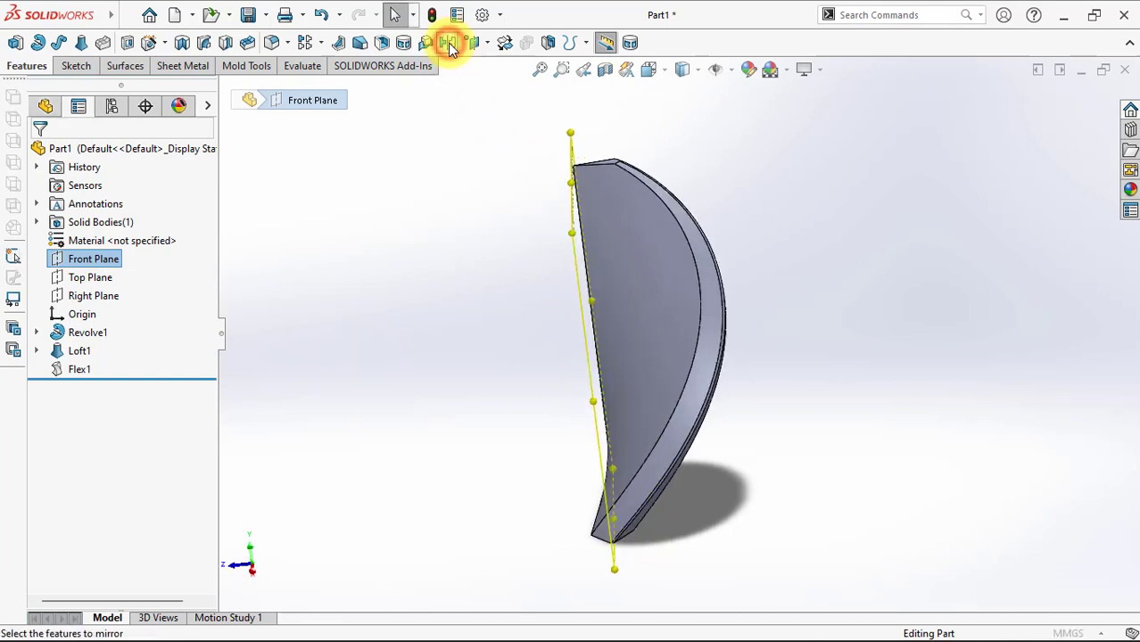
Mirror the Flex1 body across the Front Plane as a separate body
click(450, 49)
click(82, 321)
click(620, 411)
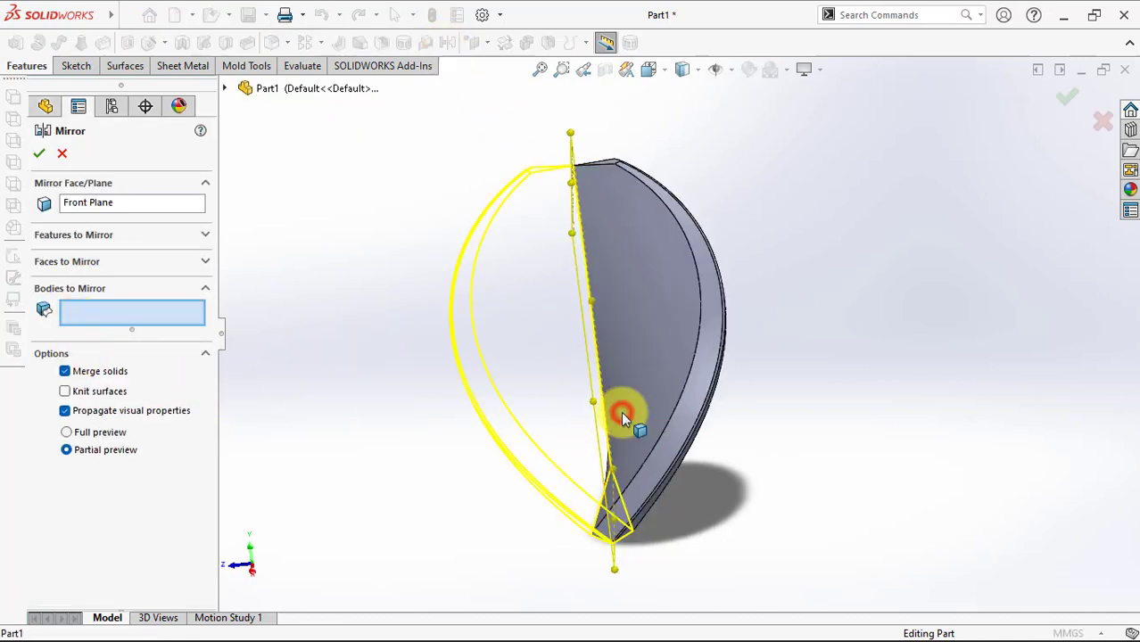
middle_drag(265, 395, 319, 382)
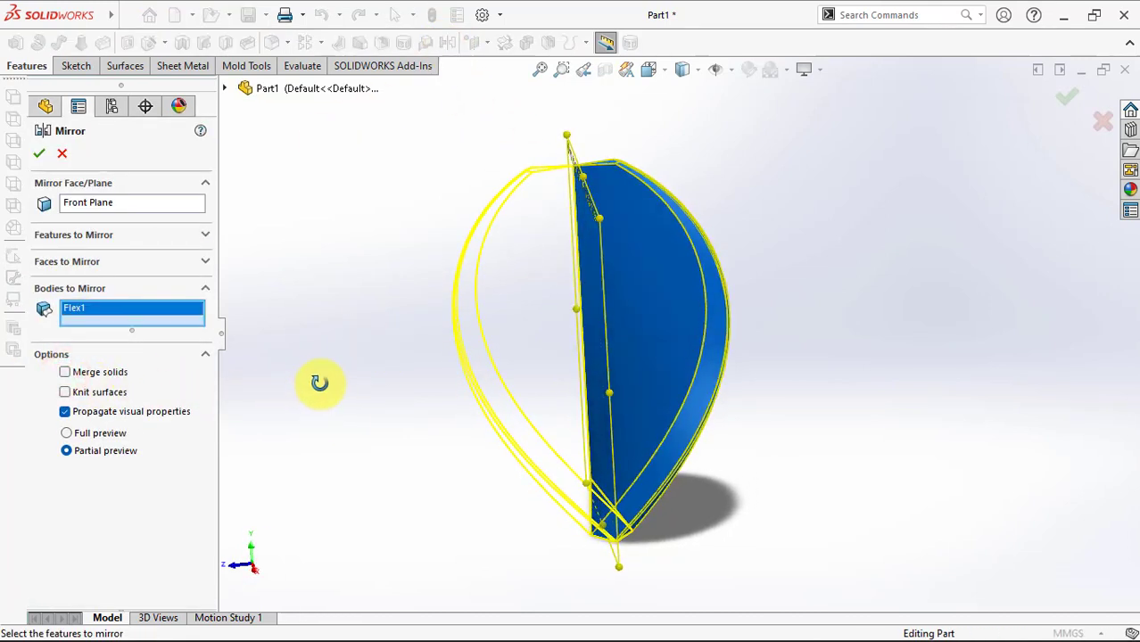
click(40, 154)
mouse_move(338, 341)
middle_down()
mouse_move(415, 352)
mouse_move(380, 380)
middle_up()
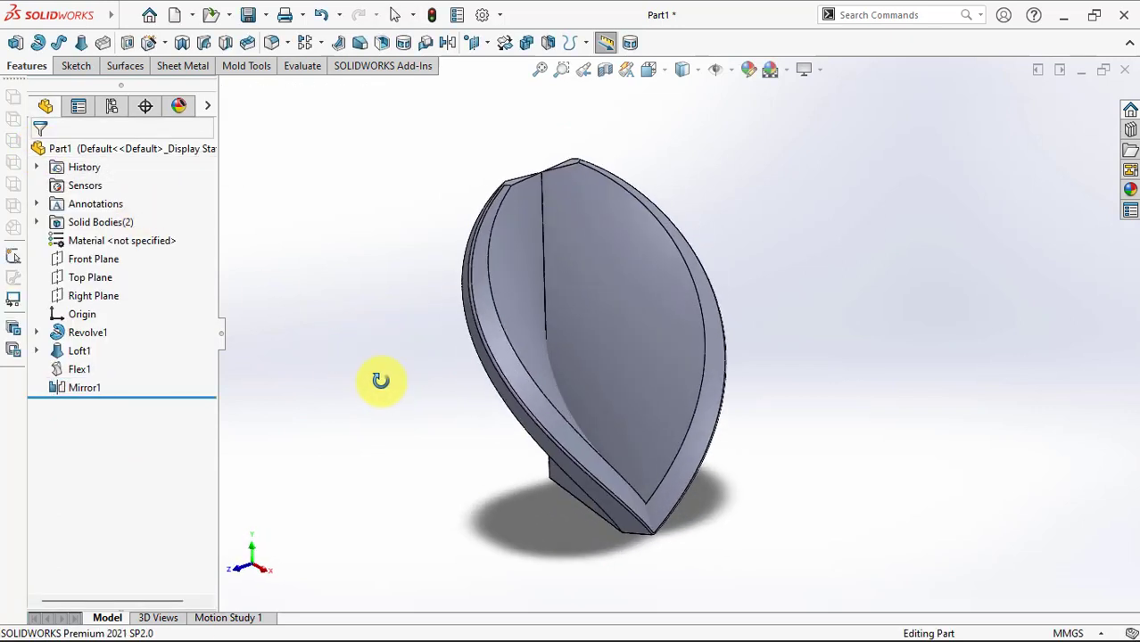
Create Axis1 from the Two Planes option using the Front and Right planes
click(486, 43)
click(508, 86)
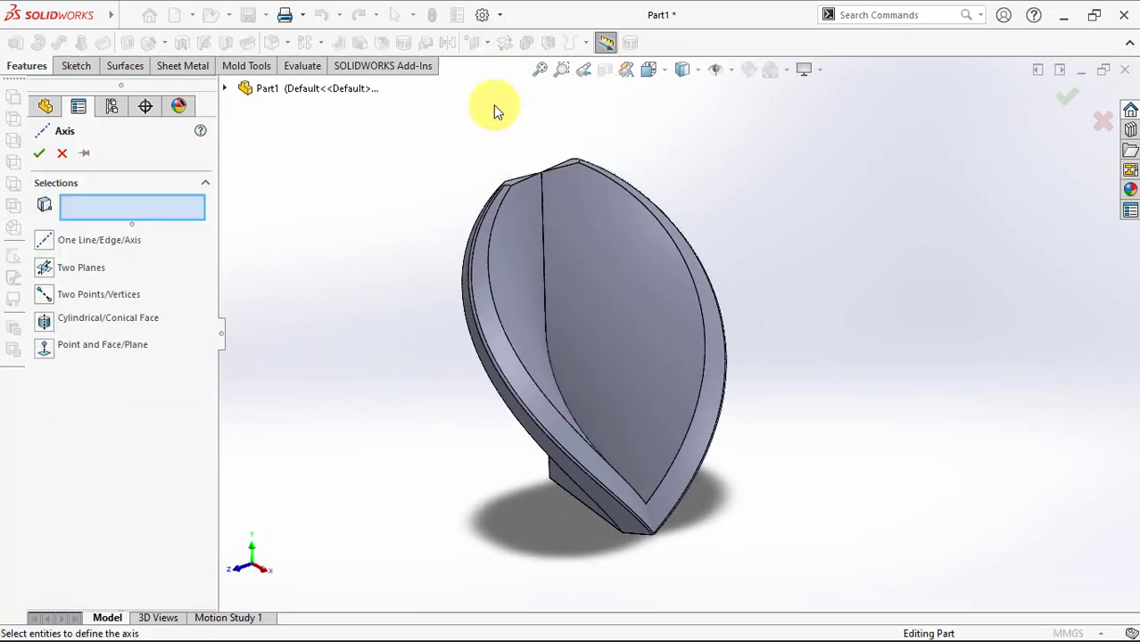
click(230, 88)
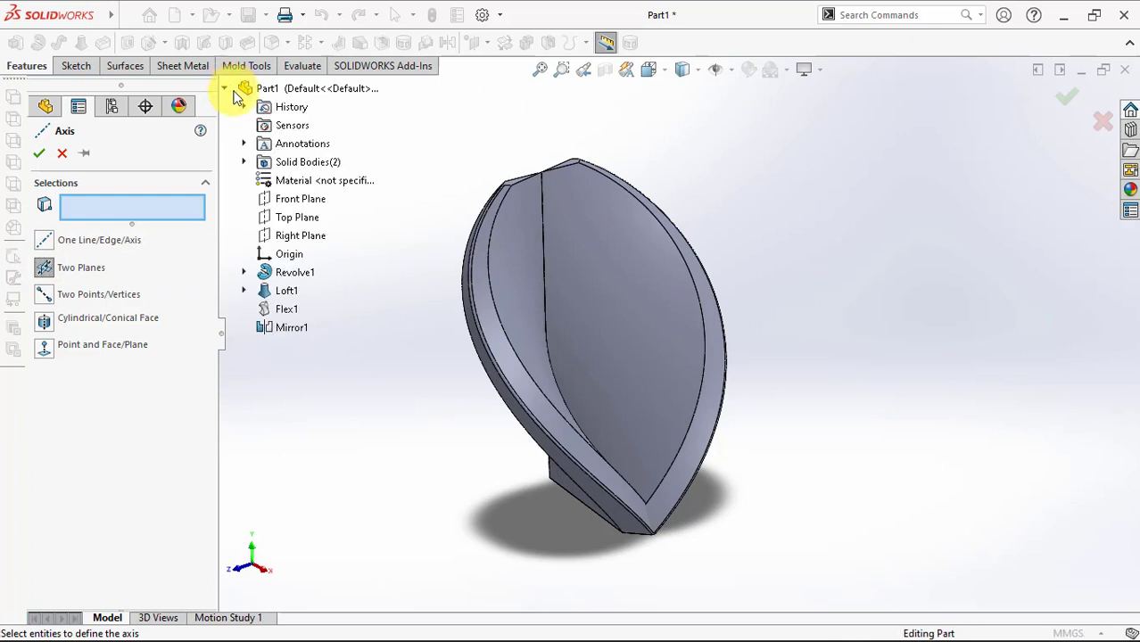
click(286, 199)
click(290, 237)
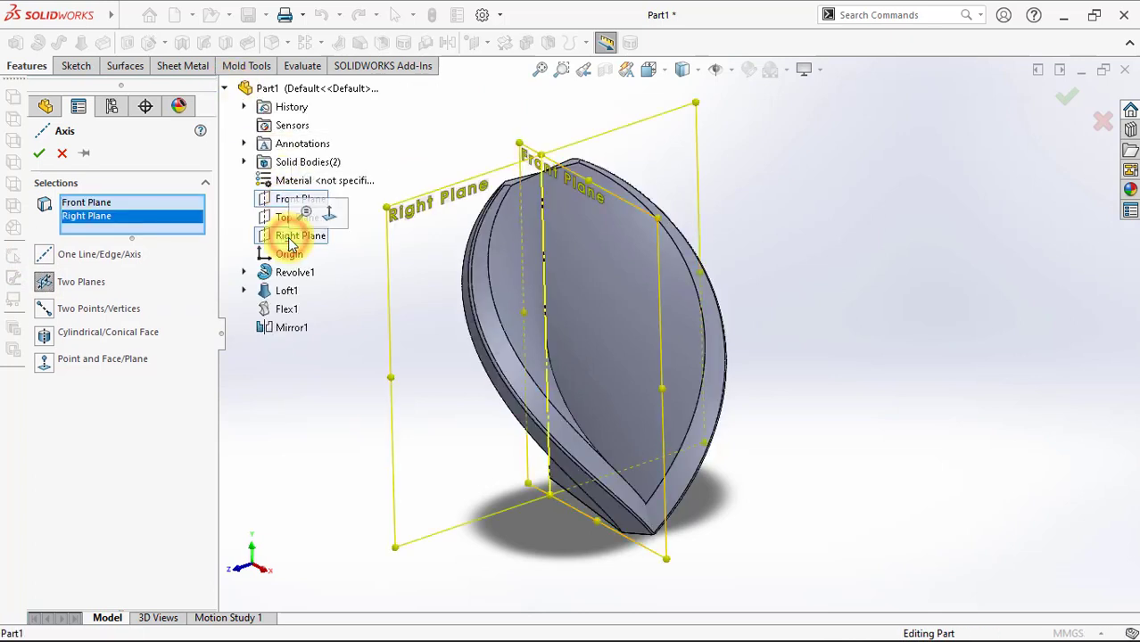
click(42, 153)
middle_drag(267, 346, 326, 348)
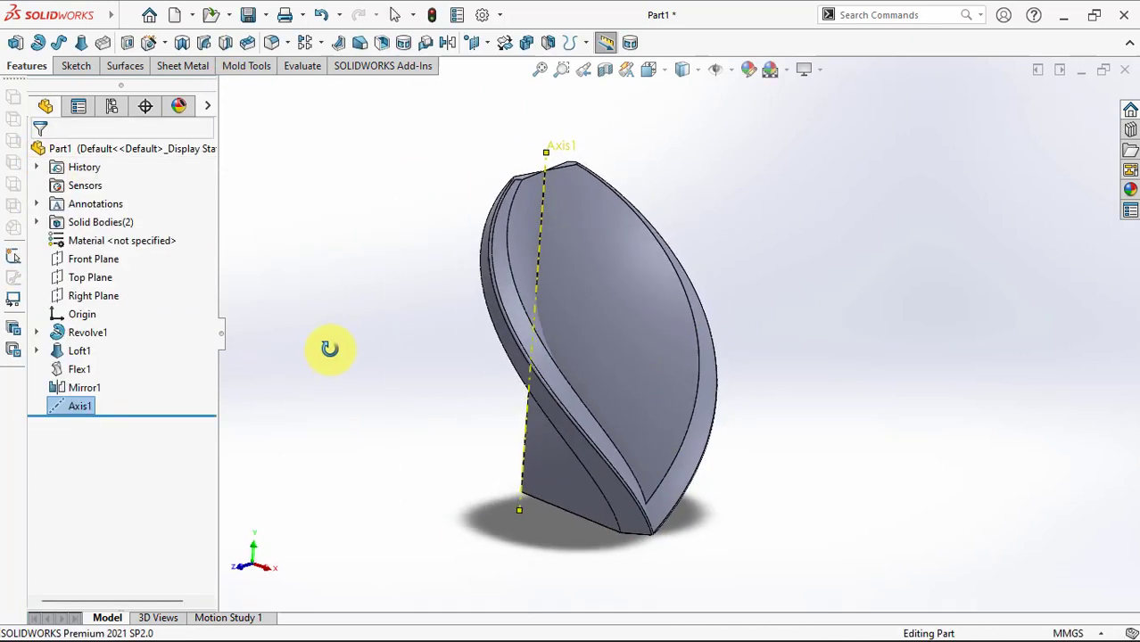
Circular-pattern the Flex1 and Mirror1 bodies 24 times around Axis1, 360° equally spaced
click(319, 45)
click(337, 82)
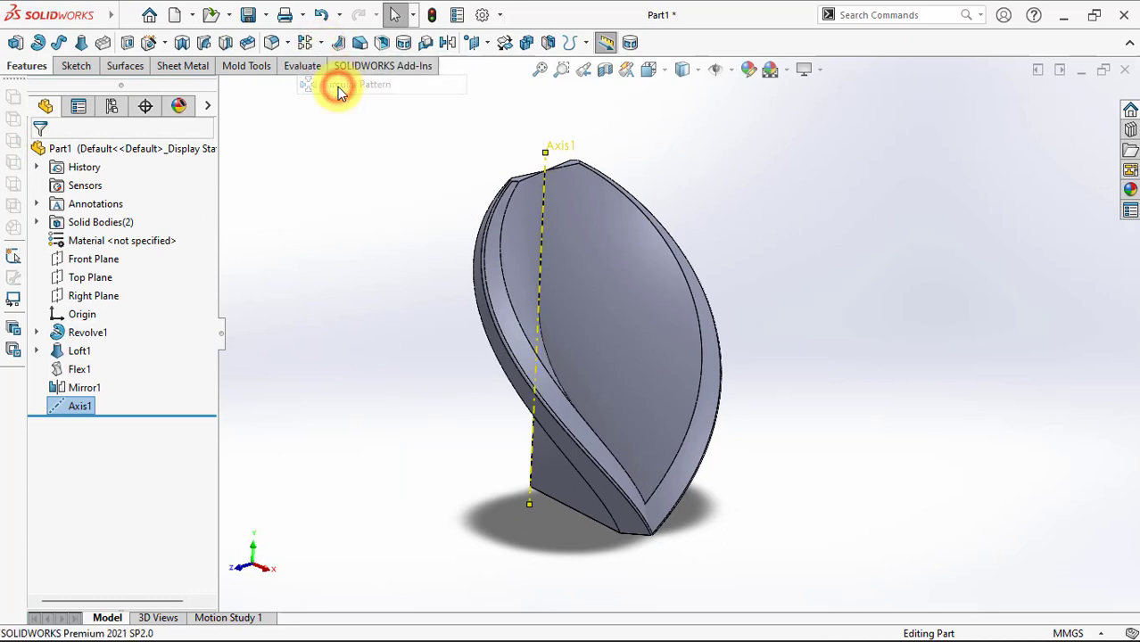
click(40, 478)
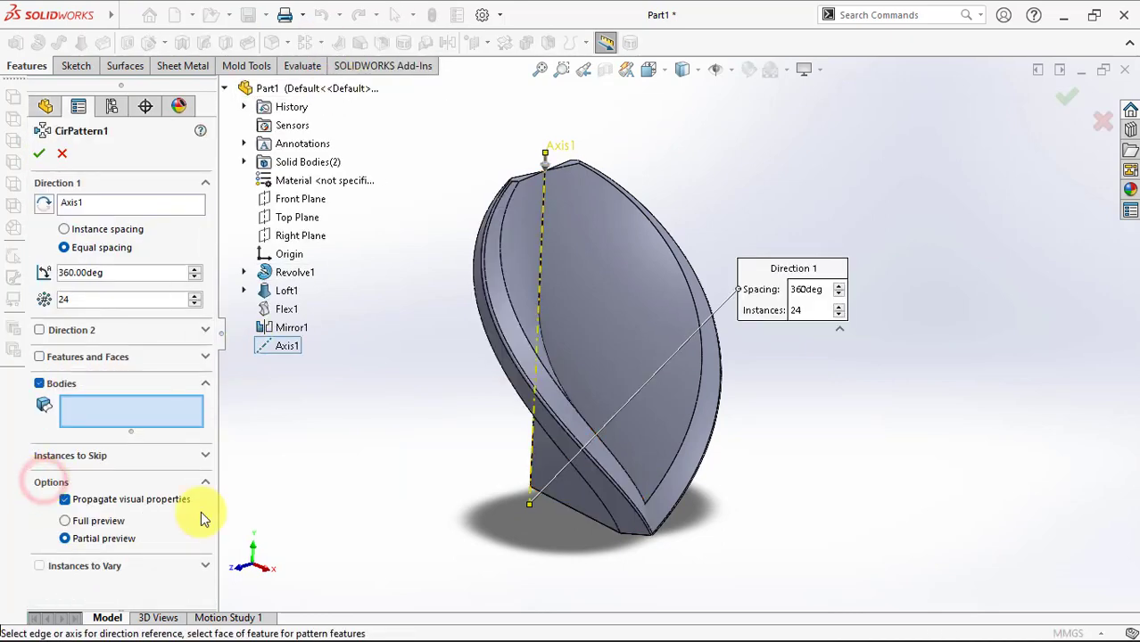
click(654, 445)
click(627, 483)
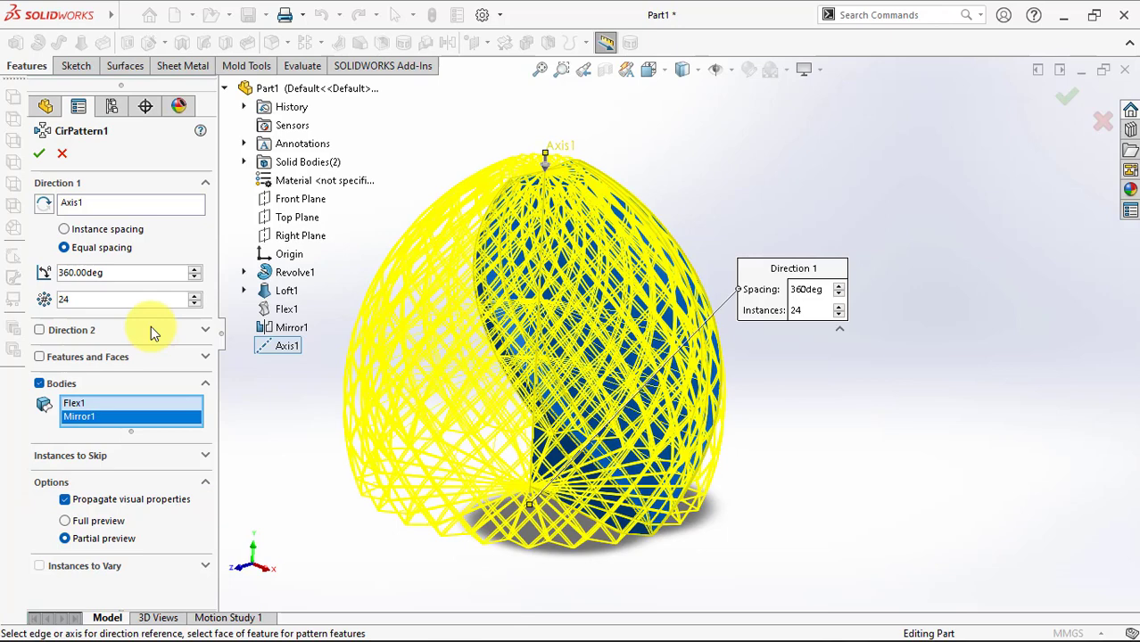
click(40, 155)
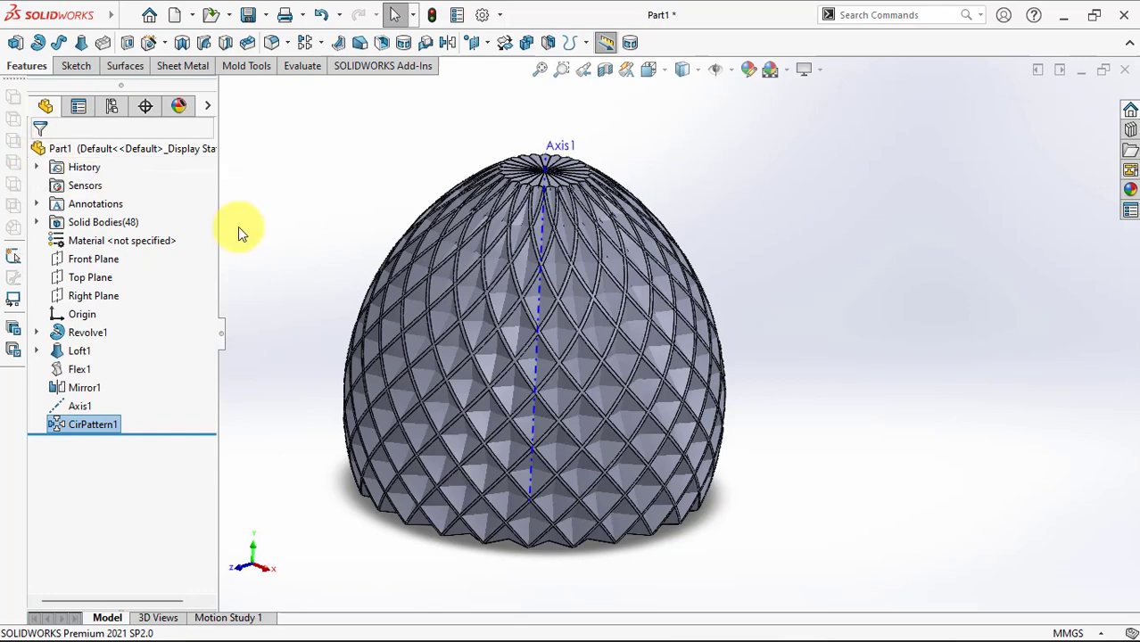
mouse_move(318, 283)
middle_down()
mouse_move(364, 199)
mouse_move(315, 268)
middle_up()
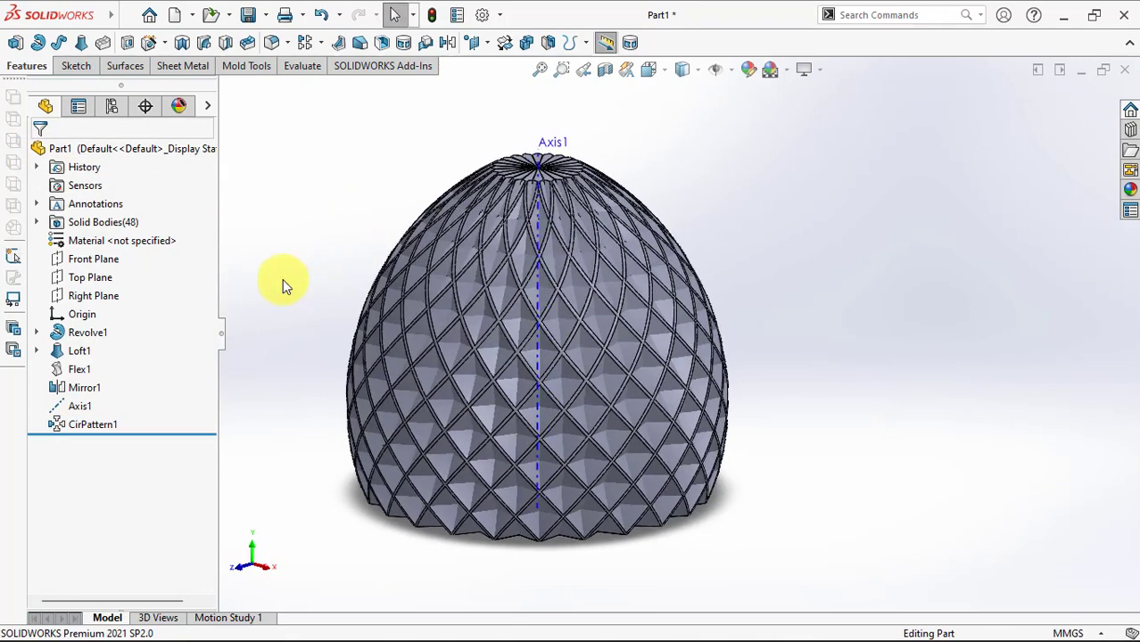
Start a sketch on the Front Plane, show Revolve1's Sketch1, and hide the solid bodies
click(93, 259)
click(112, 242)
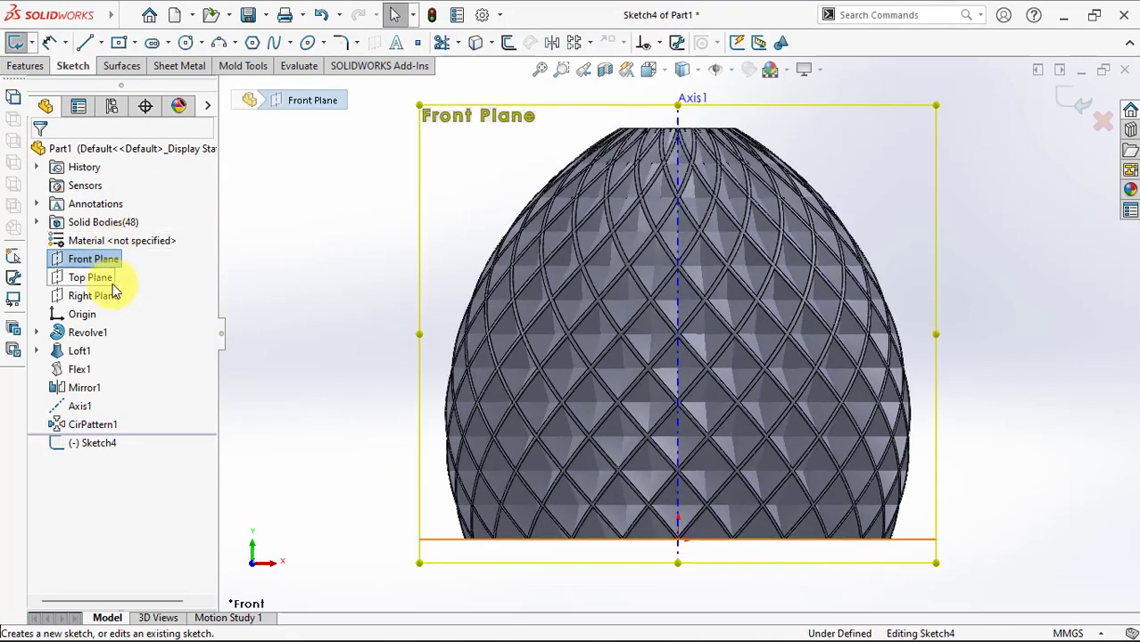
right_click(55, 406)
click(73, 330)
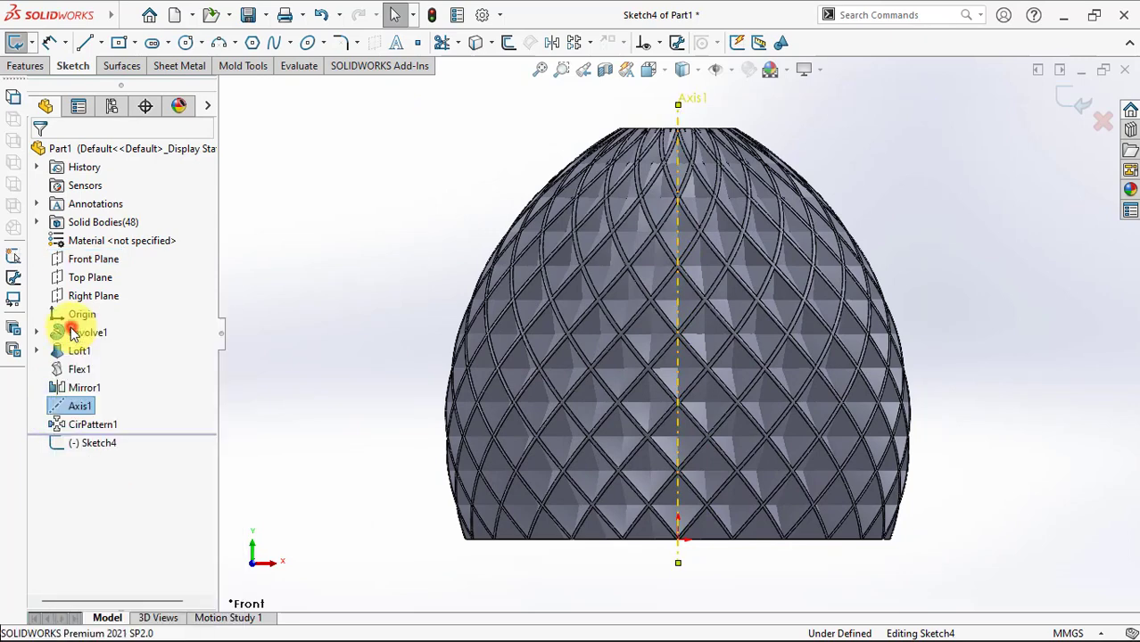
click(35, 331)
click(103, 351)
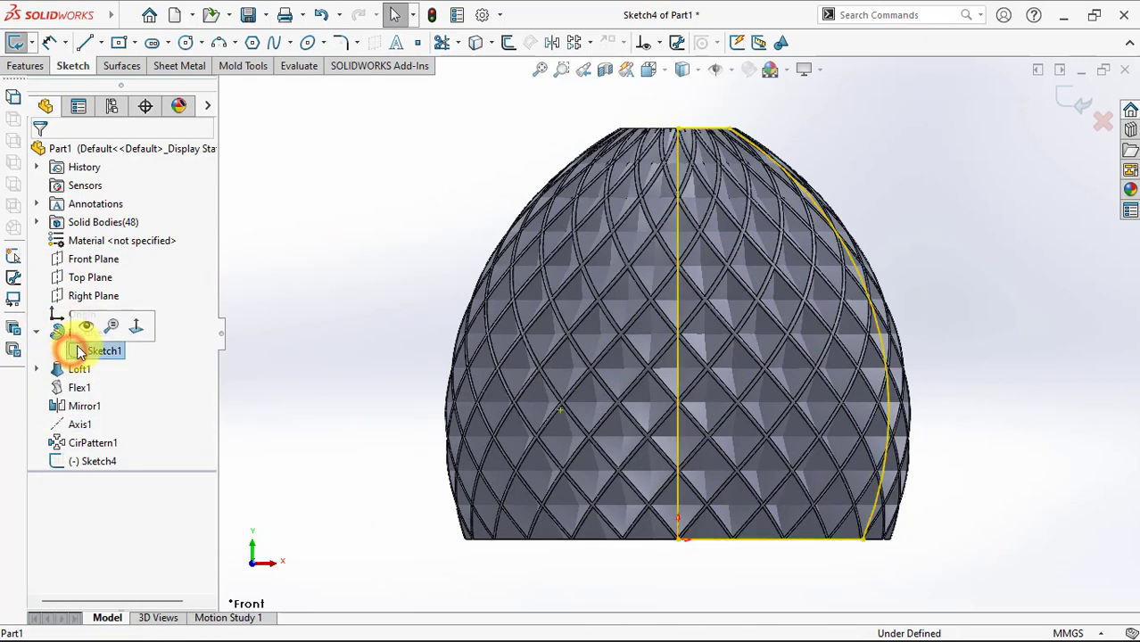
click(84, 323)
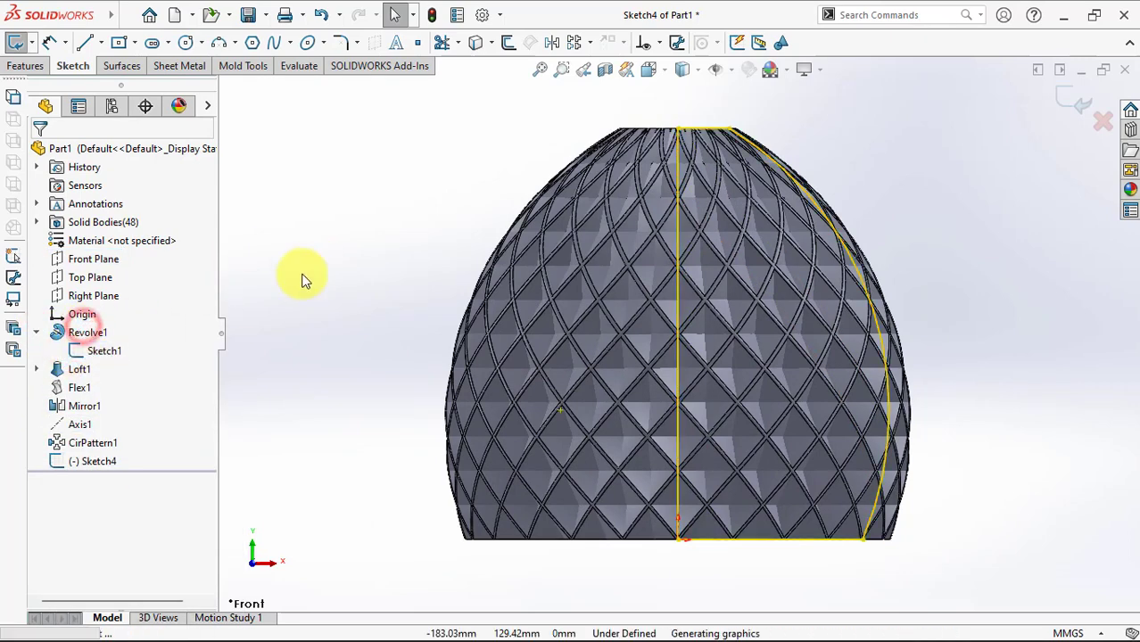
click(103, 222)
click(159, 205)
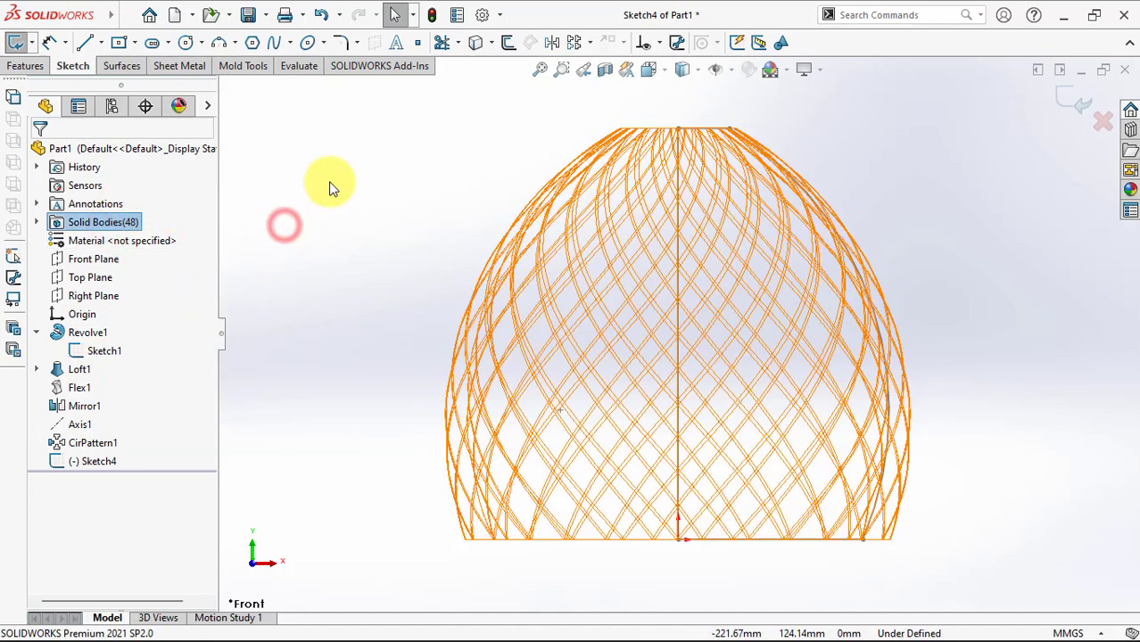
Convert the profile arc and vertical line into the new sketch
click(475, 42)
click(850, 265)
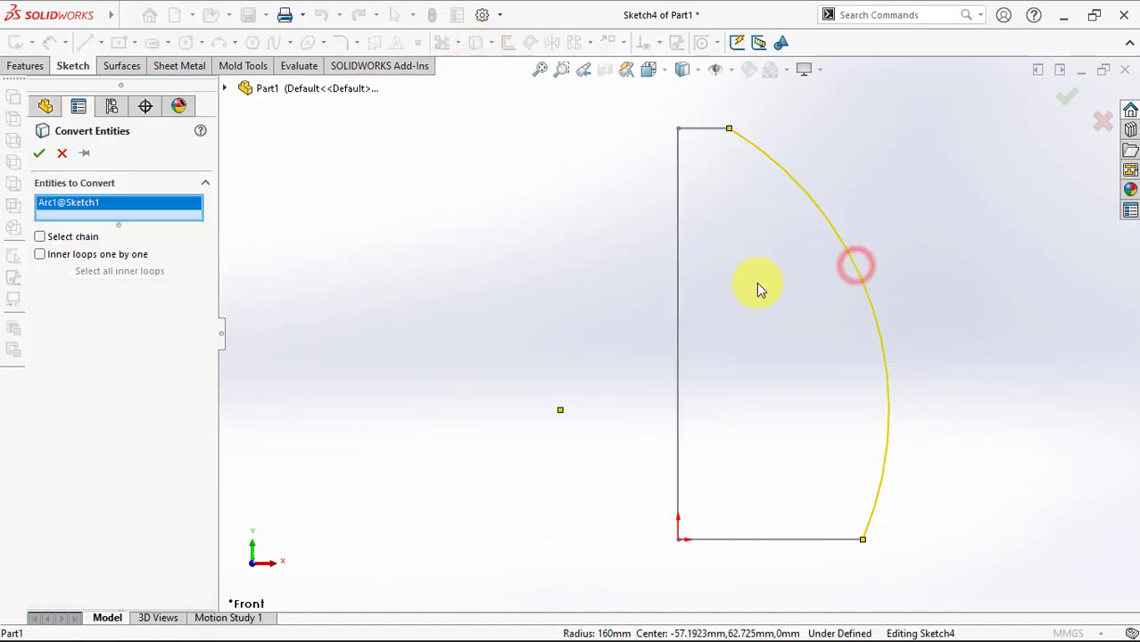
click(678, 292)
click(38, 156)
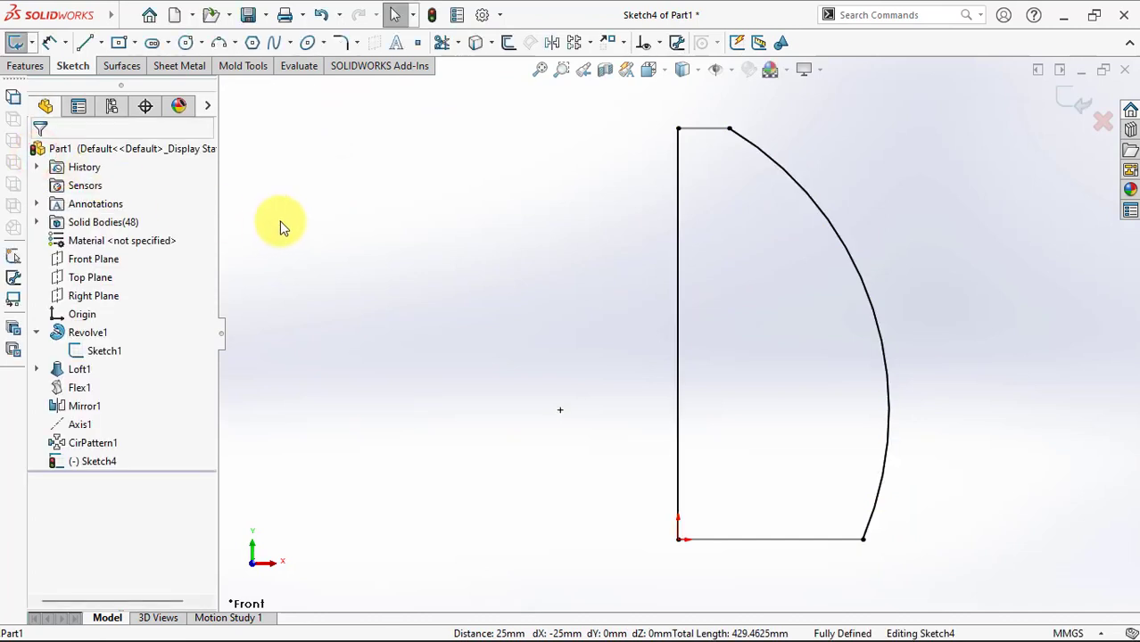
Set the converted vertical line and arc as construction geometry
click(680, 325)
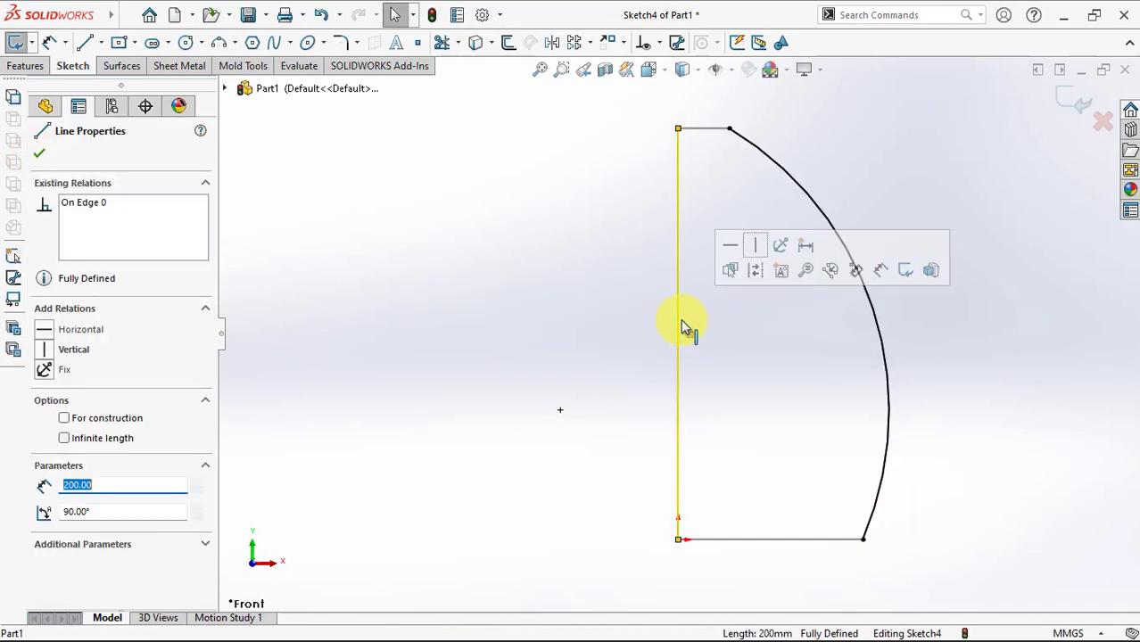
ctrl+click(881, 335)
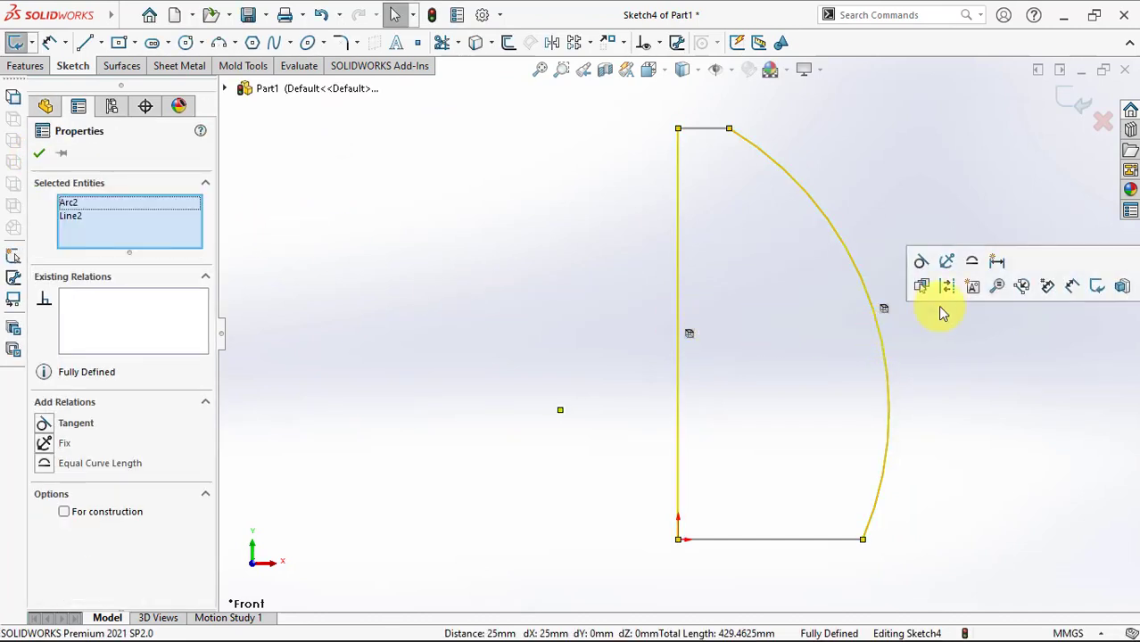
click(948, 288)
click(76, 353)
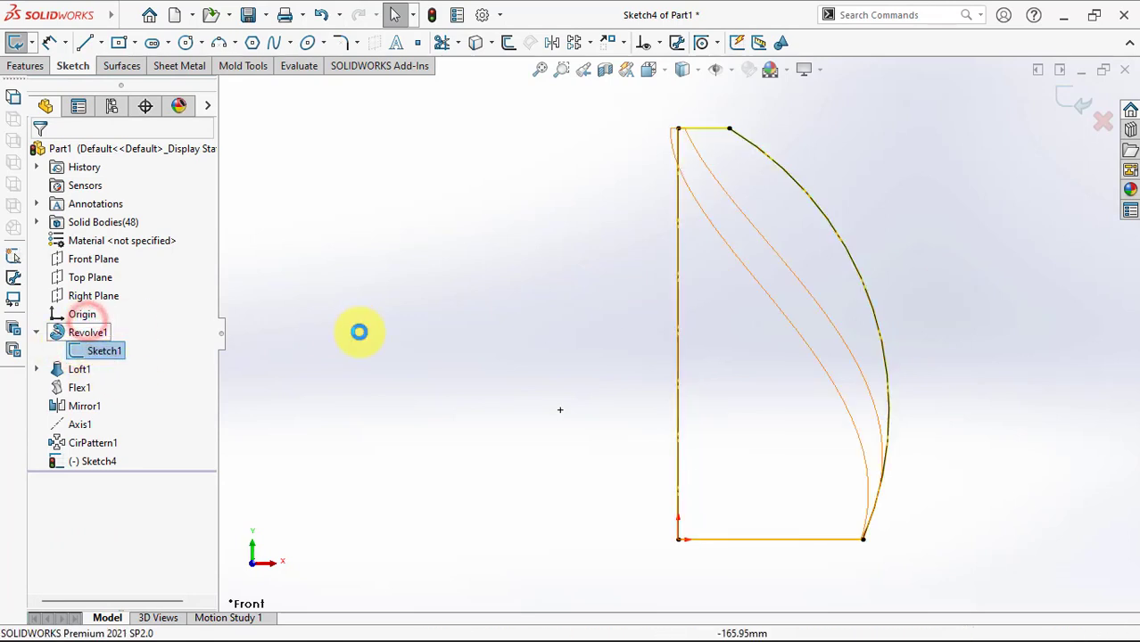
click(363, 331)
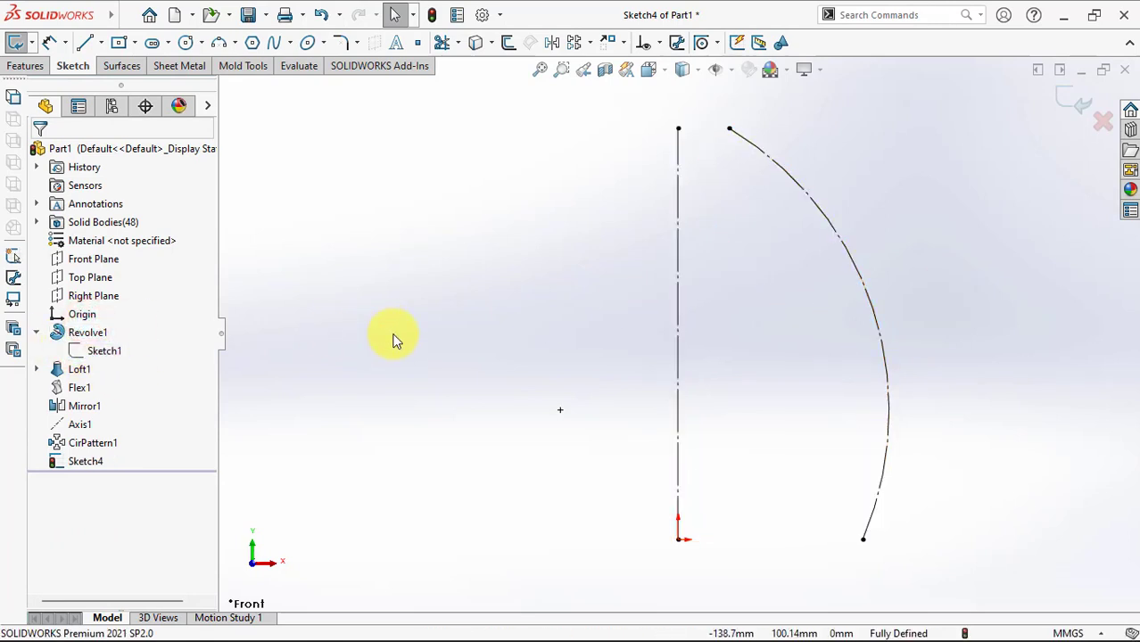
click(681, 323)
click(127, 15)
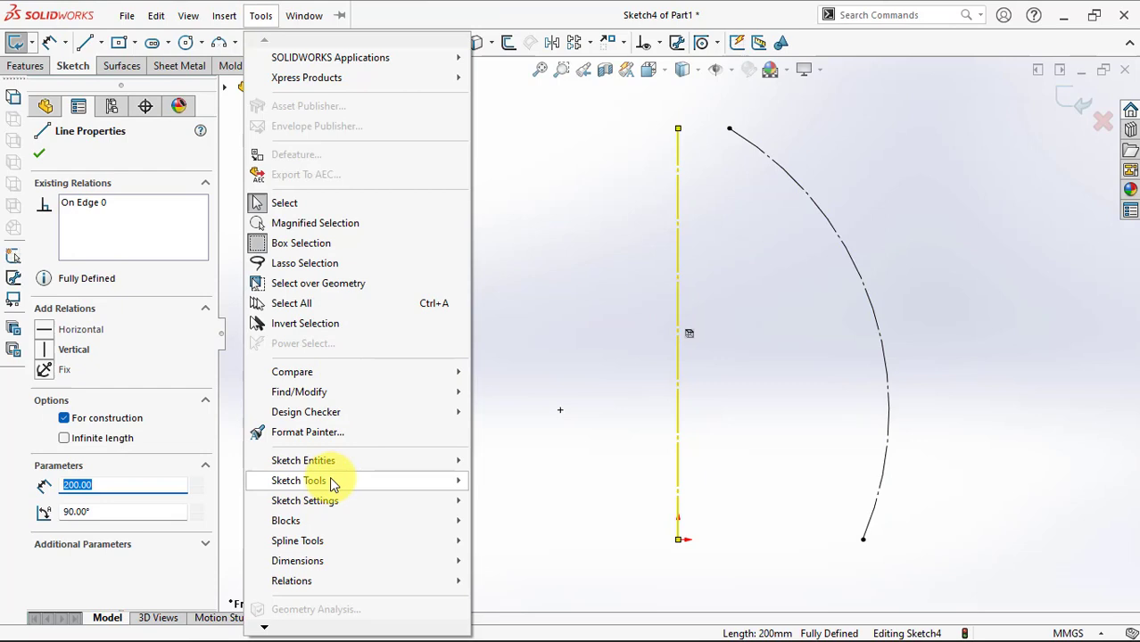
Segment the vertical construction line into 24 equal parts, then Show Solid Bodies for the lattice
click(580, 198)
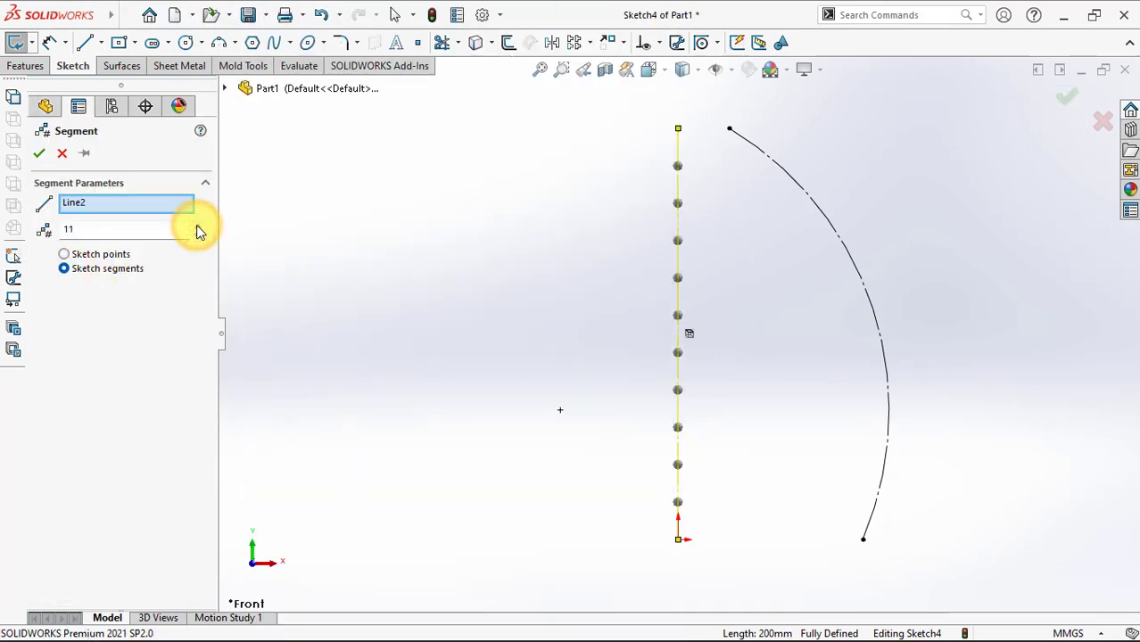
click(40, 153)
ctrl+middle_drag(610, 401, 440, 373)
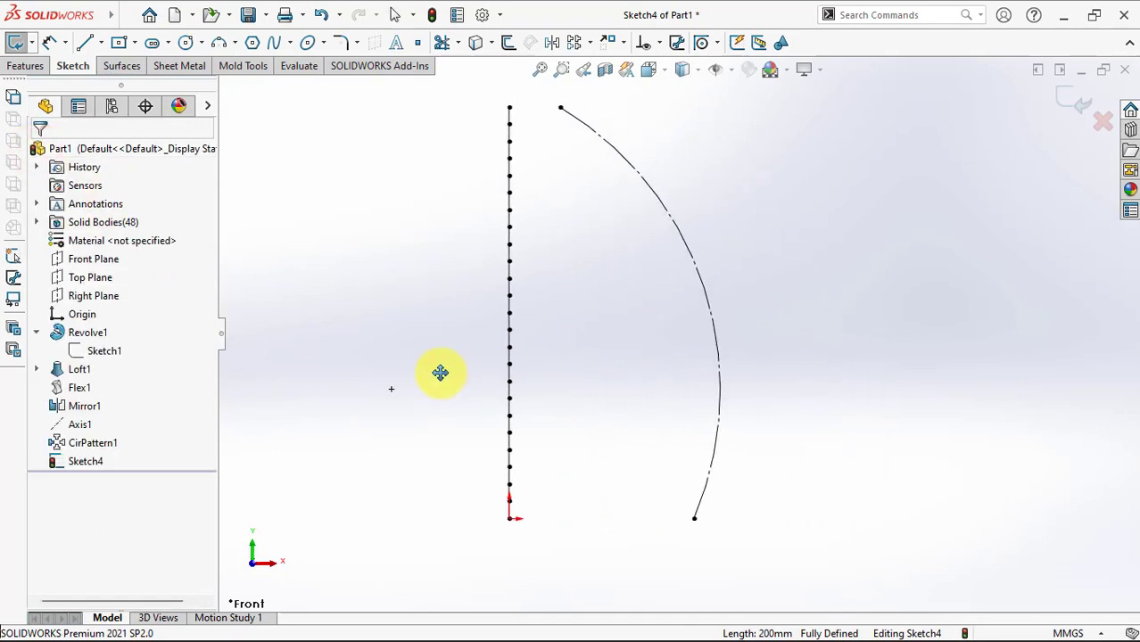
click(127, 225)
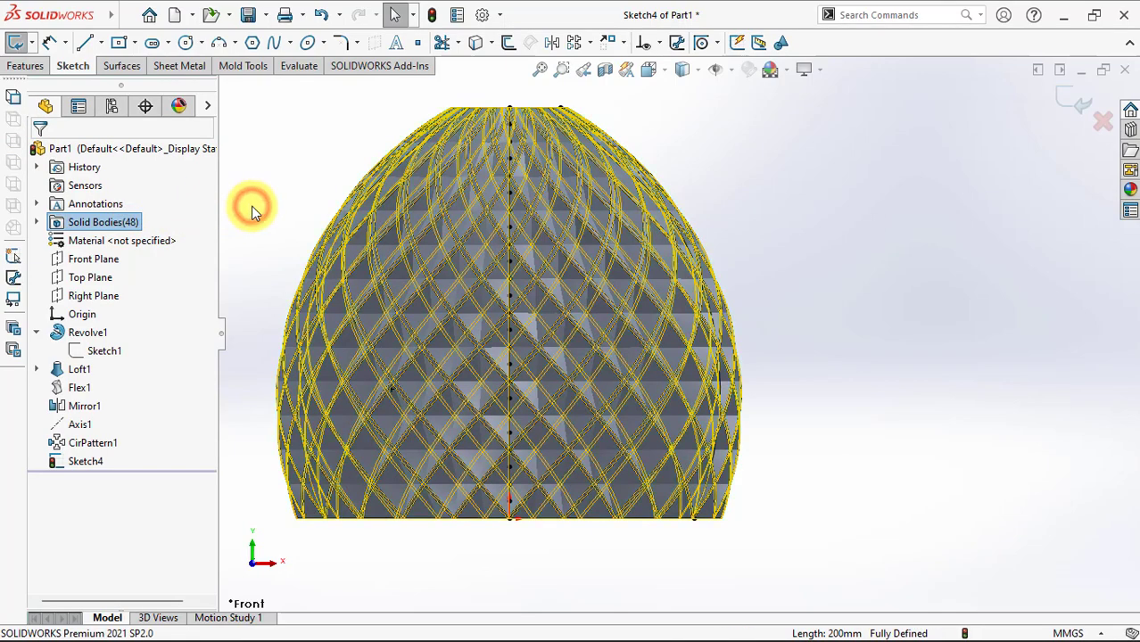
click(251, 208)
Draw a horizontal centerline from the axis bottom to past the dome's right side
click(101, 41)
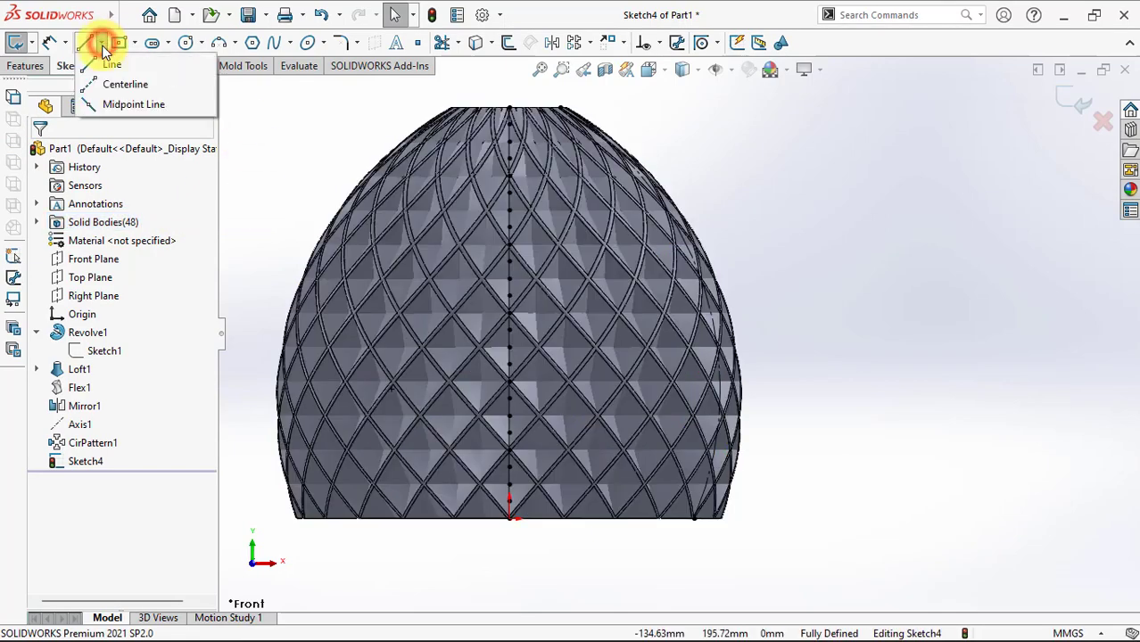
click(111, 82)
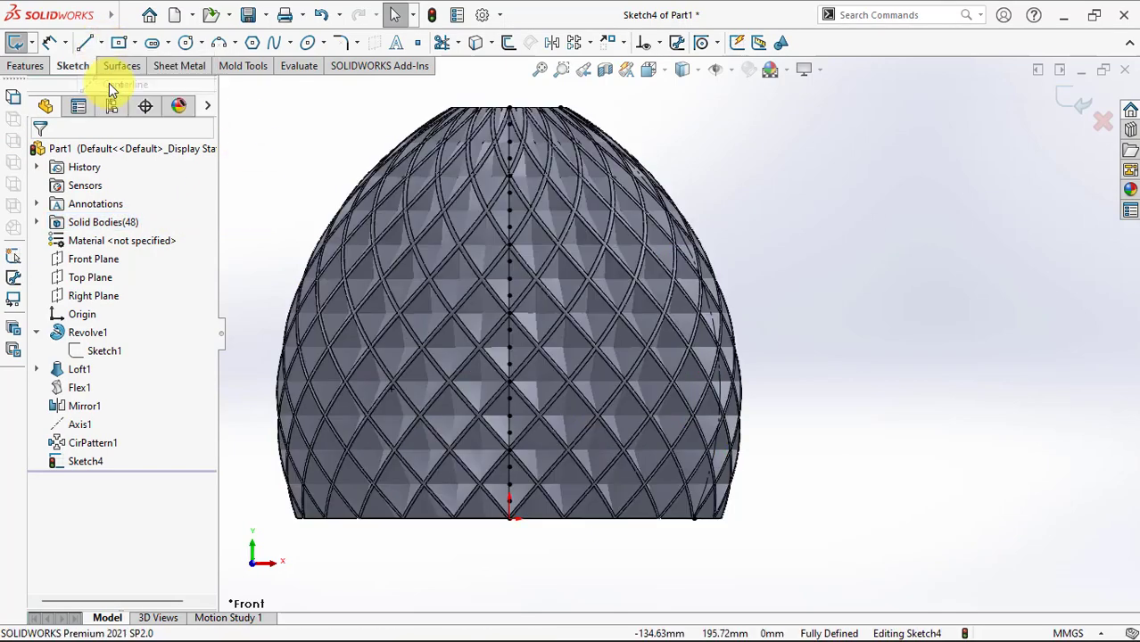
click(510, 502)
click(769, 501)
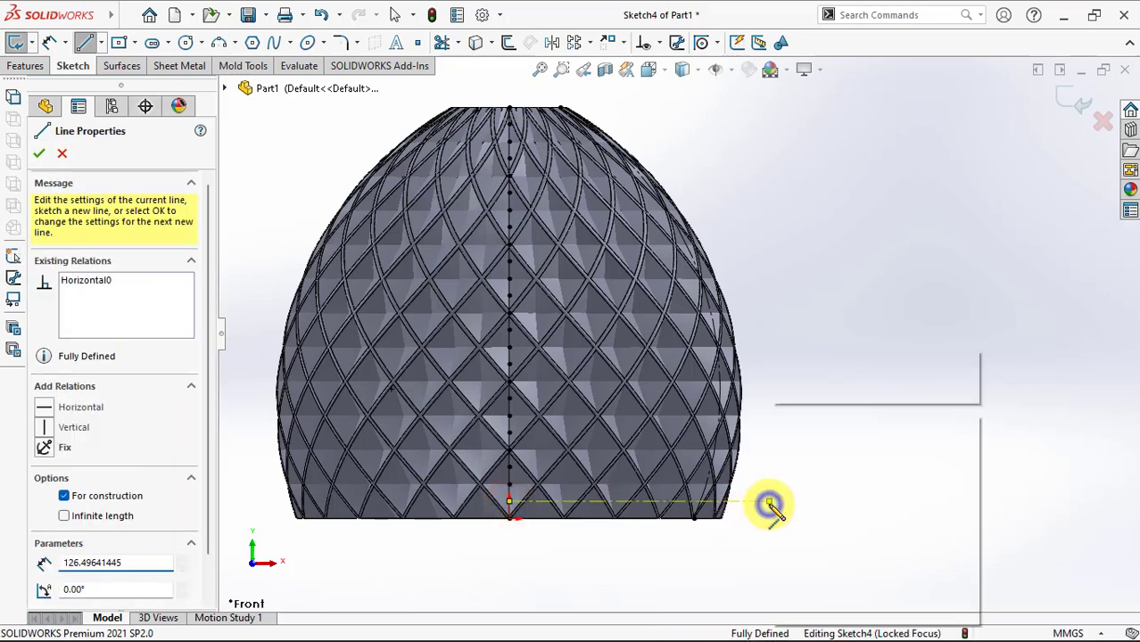
right_click(789, 419)
click(801, 434)
Copy the centerline to six division points up the axis
click(624, 42)
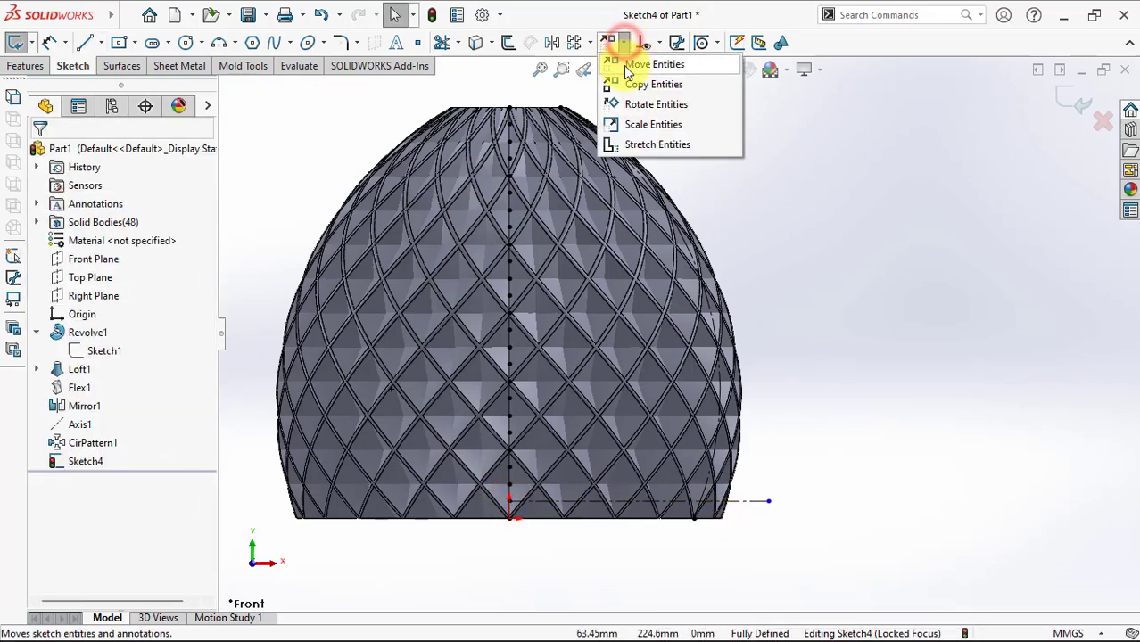
click(636, 84)
click(754, 501)
click(103, 346)
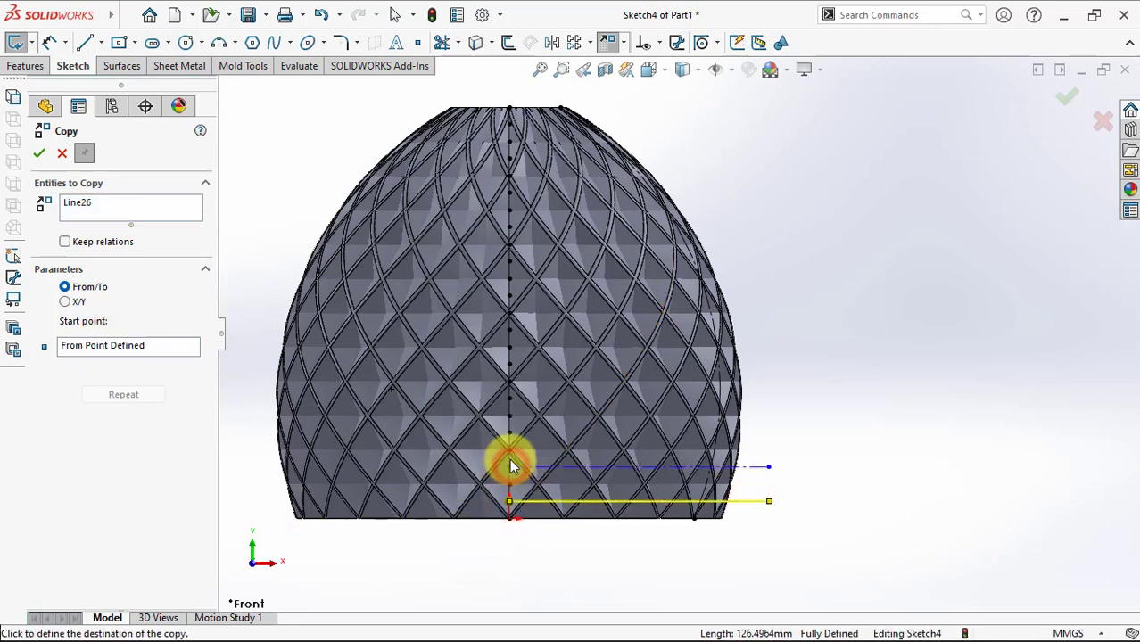
click(511, 466)
click(509, 398)
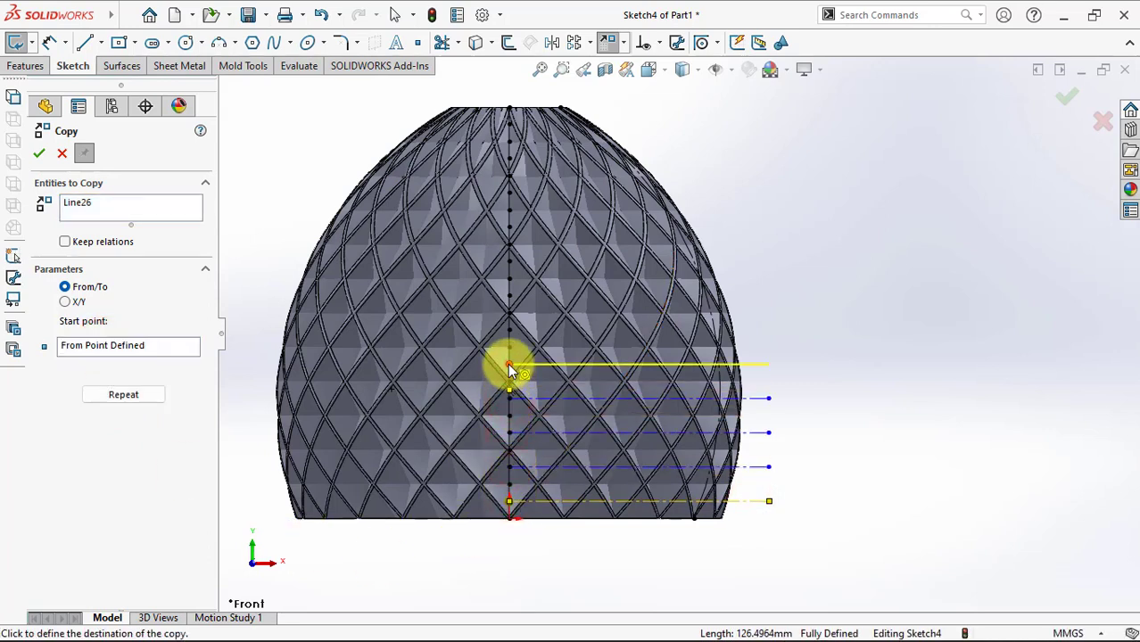
click(510, 364)
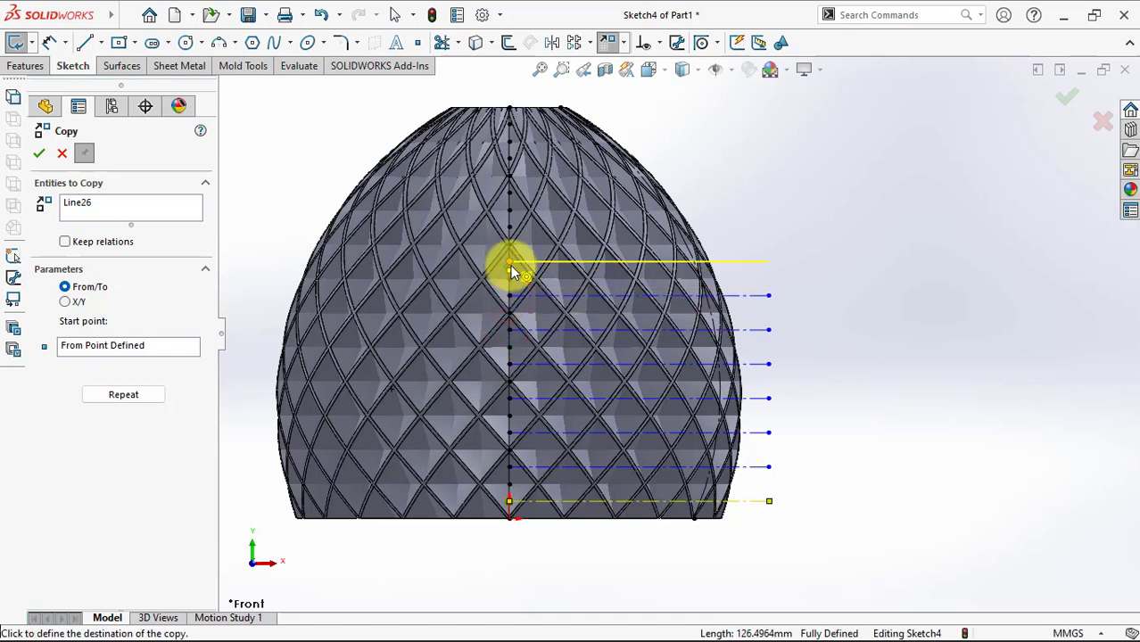
click(510, 262)
click(510, 229)
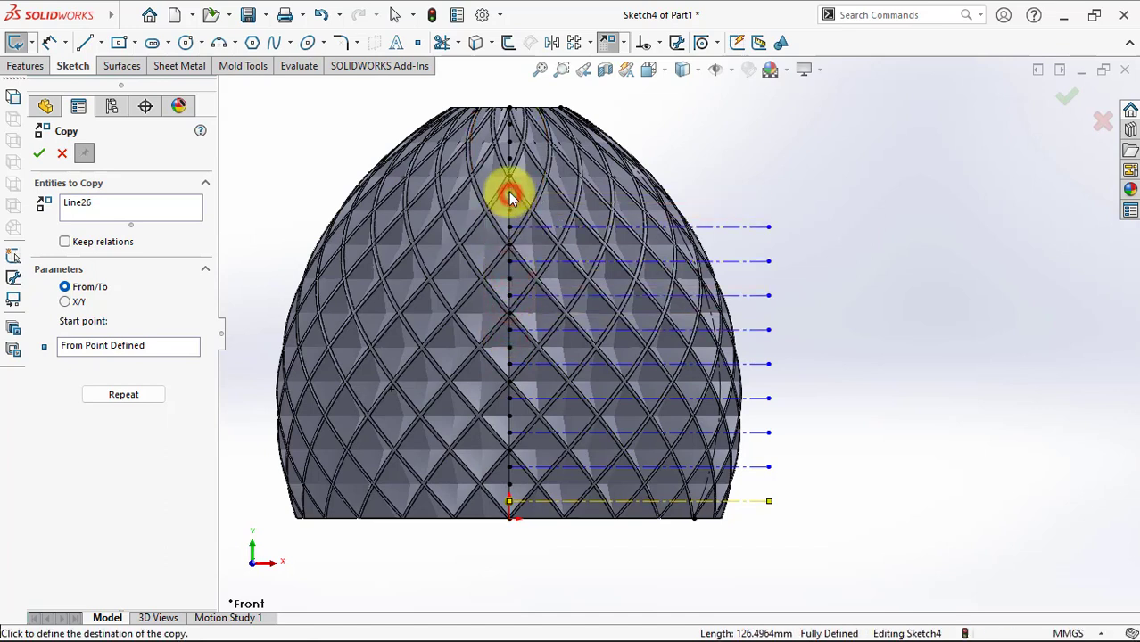
click(509, 158)
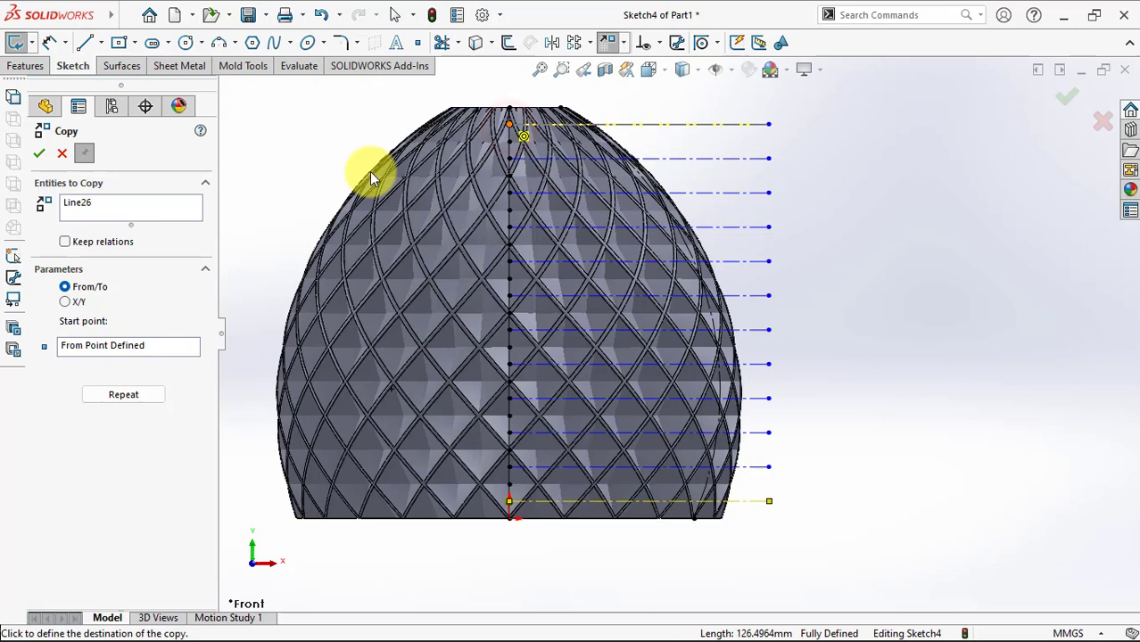
click(39, 154)
Fix the copied centerlines, trim them at the arc, and exit Sketch4
drag(782, 488, 743, 103)
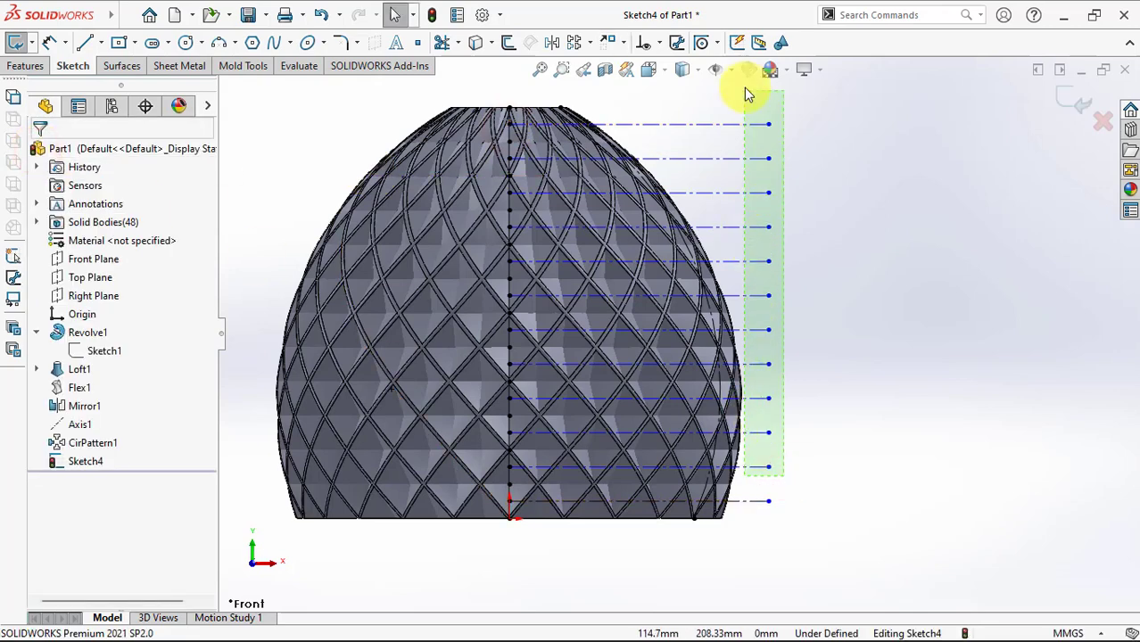
click(929, 33)
click(863, 230)
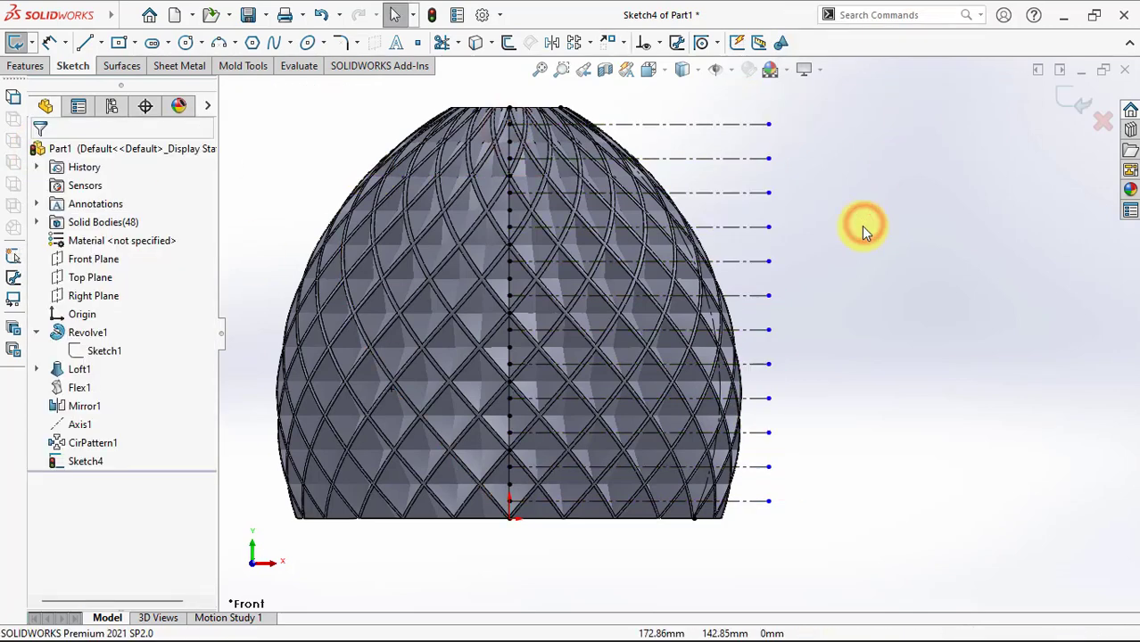
click(442, 42)
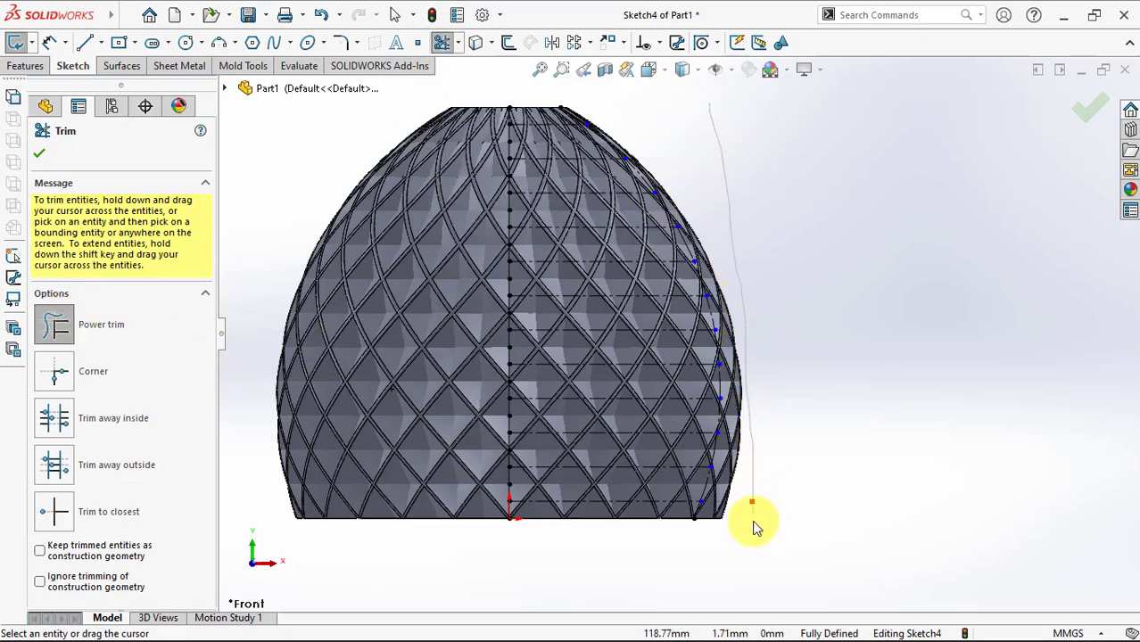
click(40, 155)
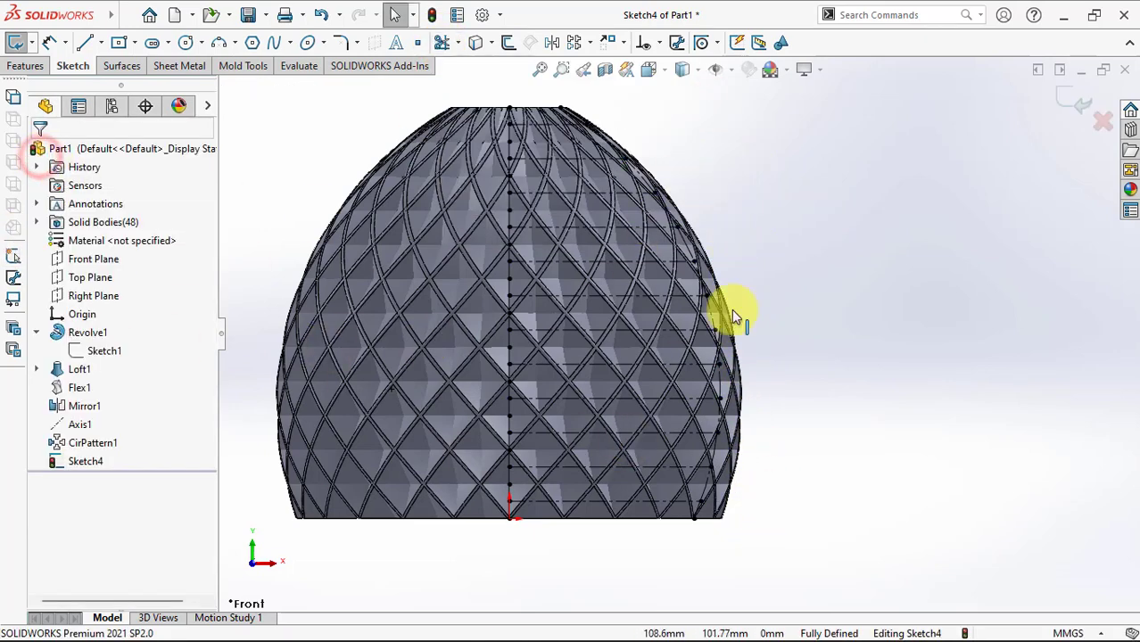
click(1072, 96)
click(954, 240)
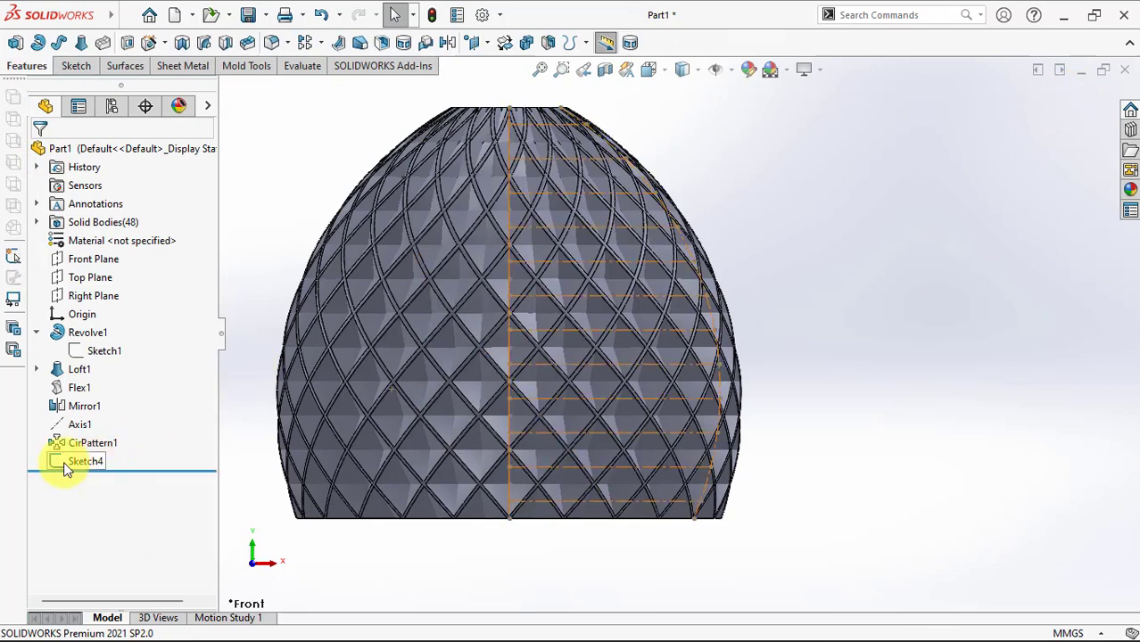
Drag Sketch4 to just below Loft1 in the FeatureManager and Edit Sketch on it
mouse_move(67, 445)
mouse_down()
mouse_move(75, 369)
mouse_move(76, 393)
mouse_up()
click(134, 351)
click(89, 387)
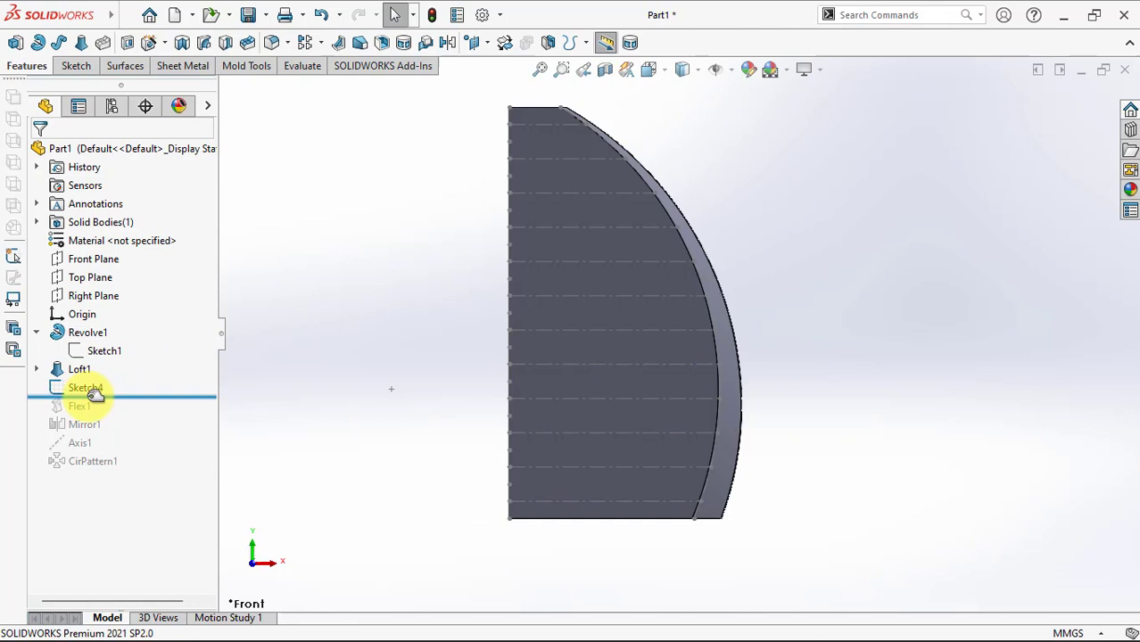
click(67, 338)
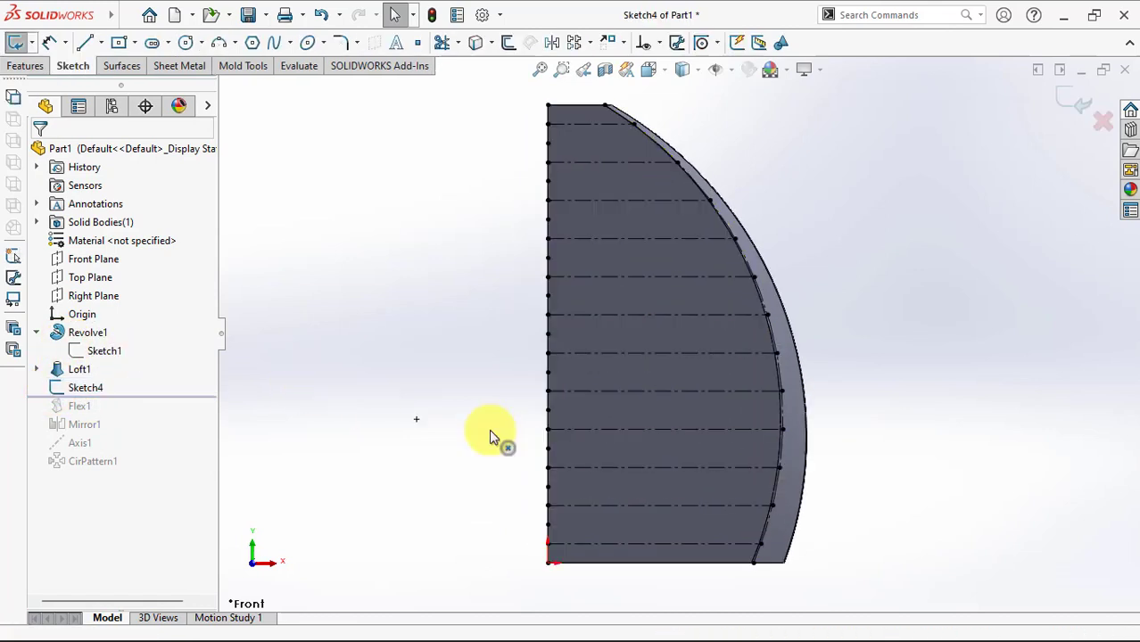
scroll(818, 410, down, 3)
scroll(652, 394, down, 3)
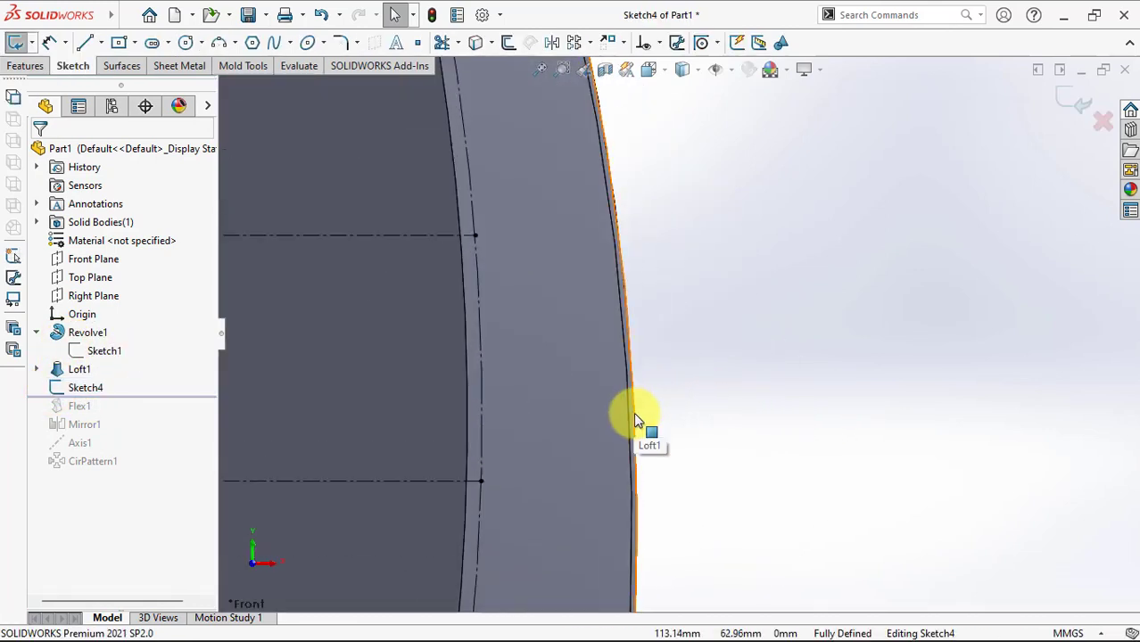
Offset the loft's outer arc edge 1 mm, keeping base and offset as construction
click(632, 411)
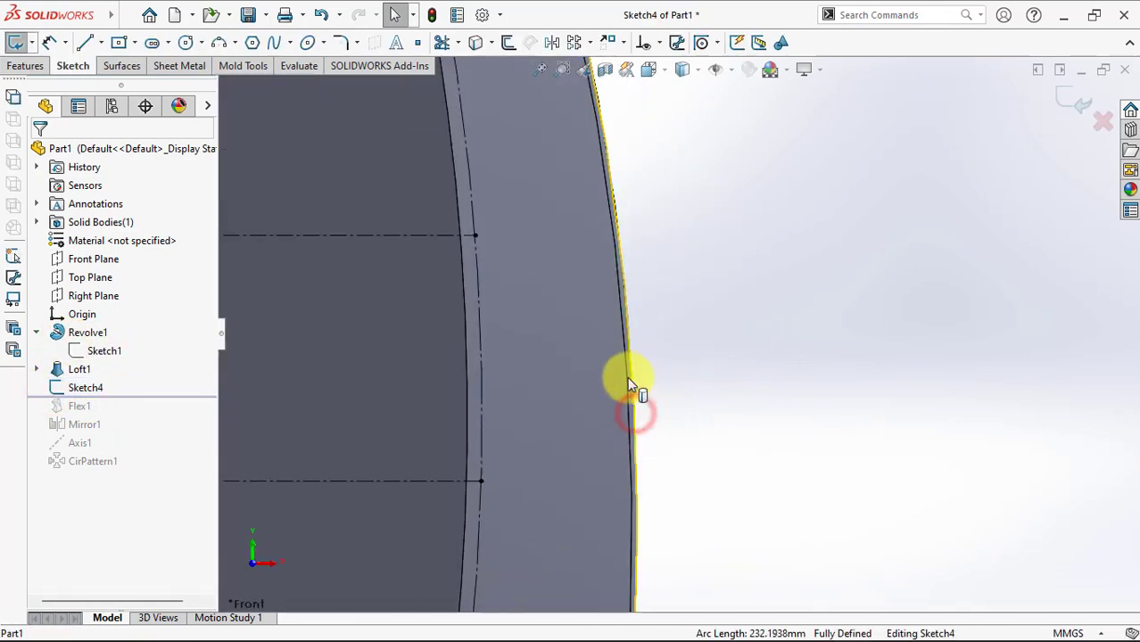
click(510, 45)
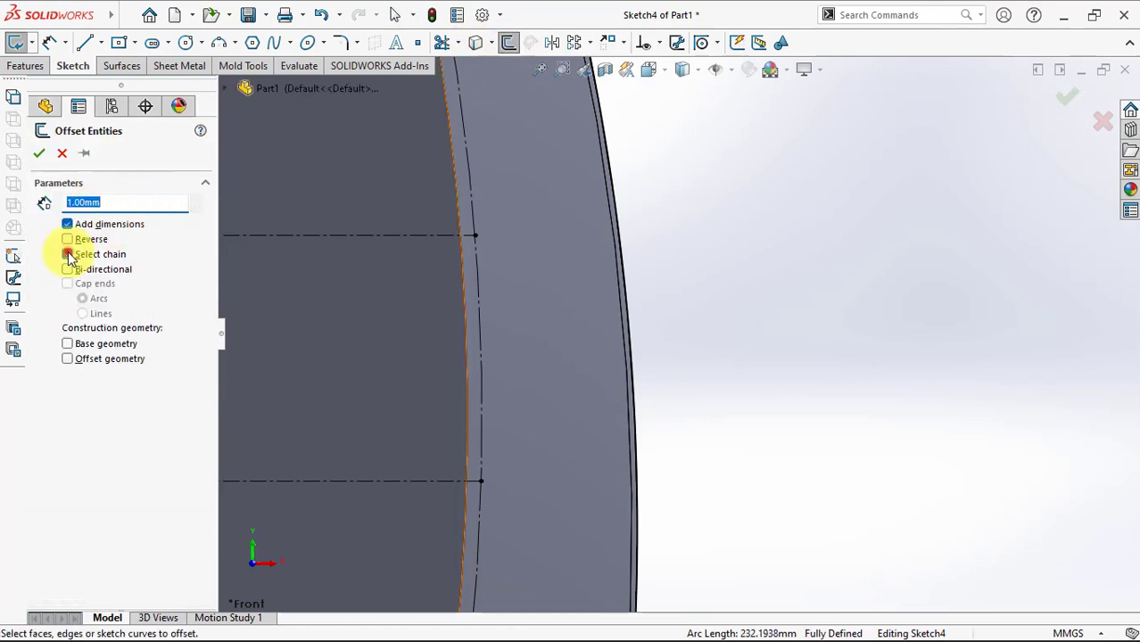
click(68, 359)
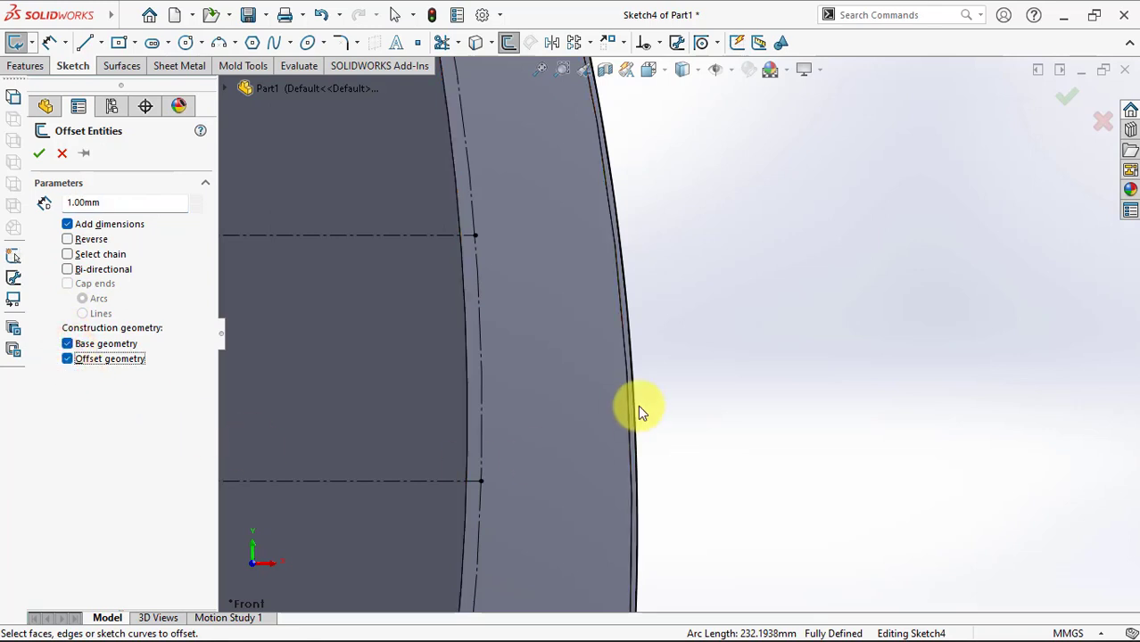
click(1079, 100)
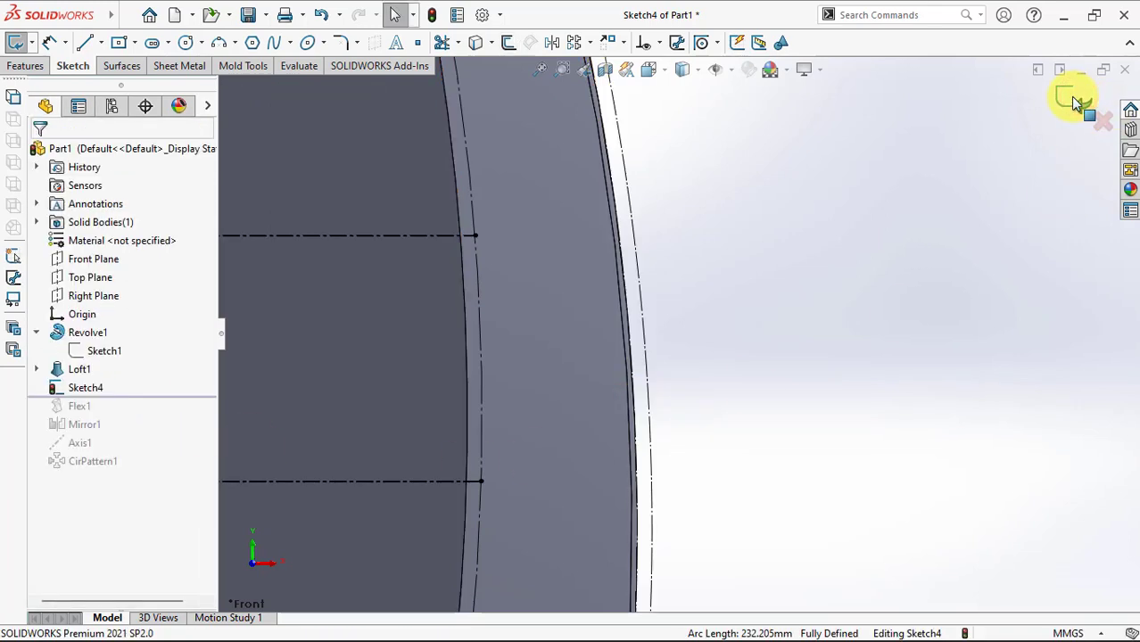
key(f)
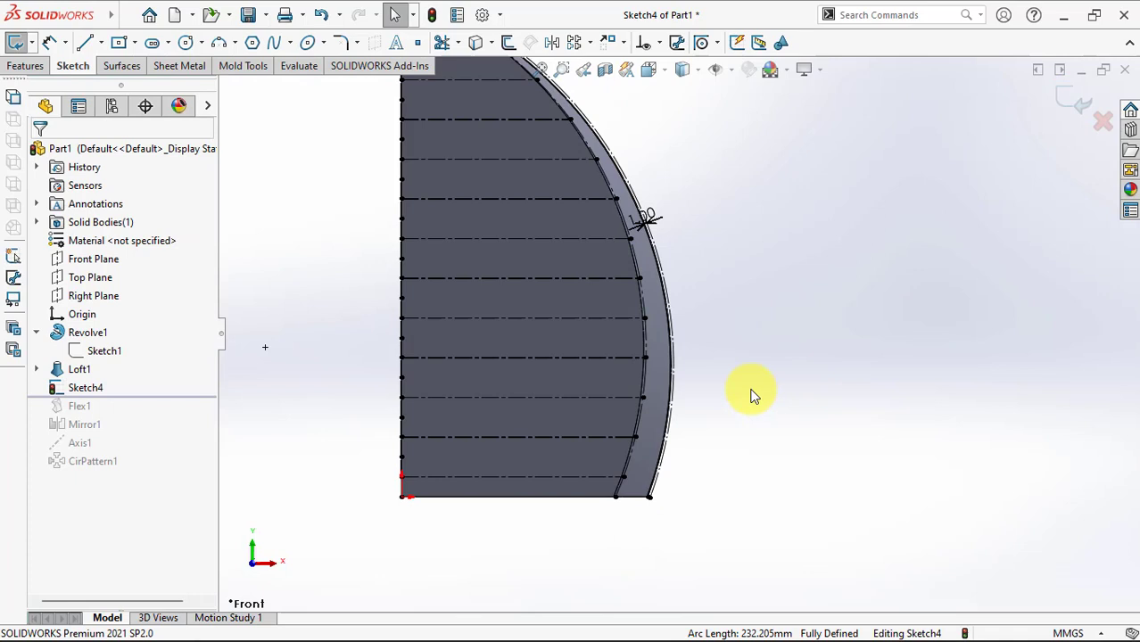
ctrl+middle_drag(749, 395, 727, 435)
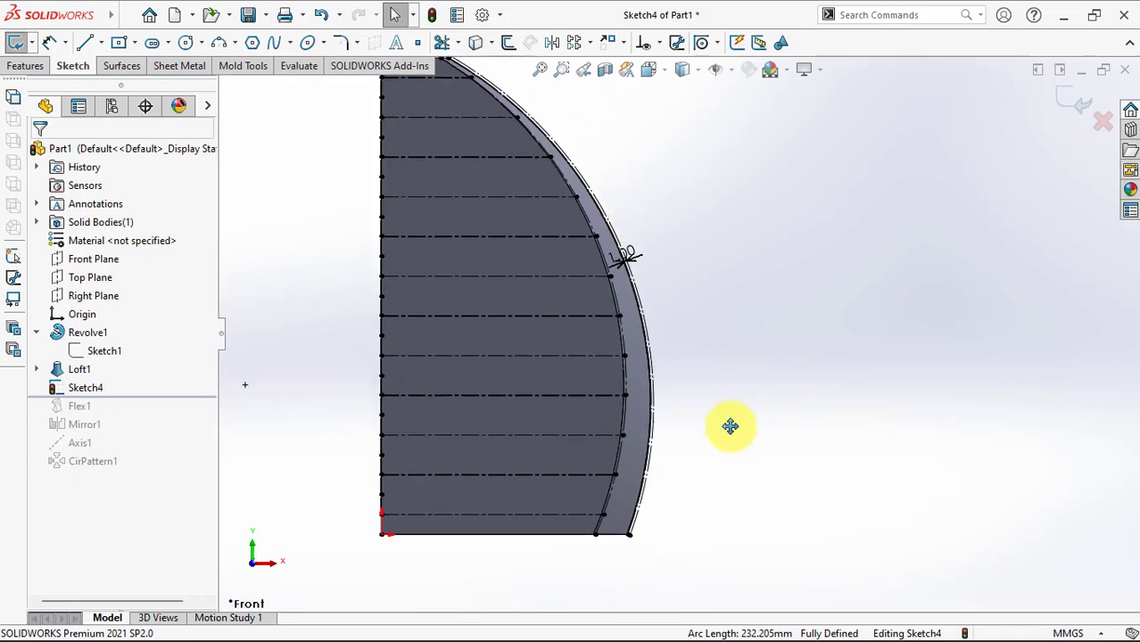
Draw a horizontal centerline from the bottom corner rightward past the profile
click(101, 45)
click(116, 89)
click(382, 538)
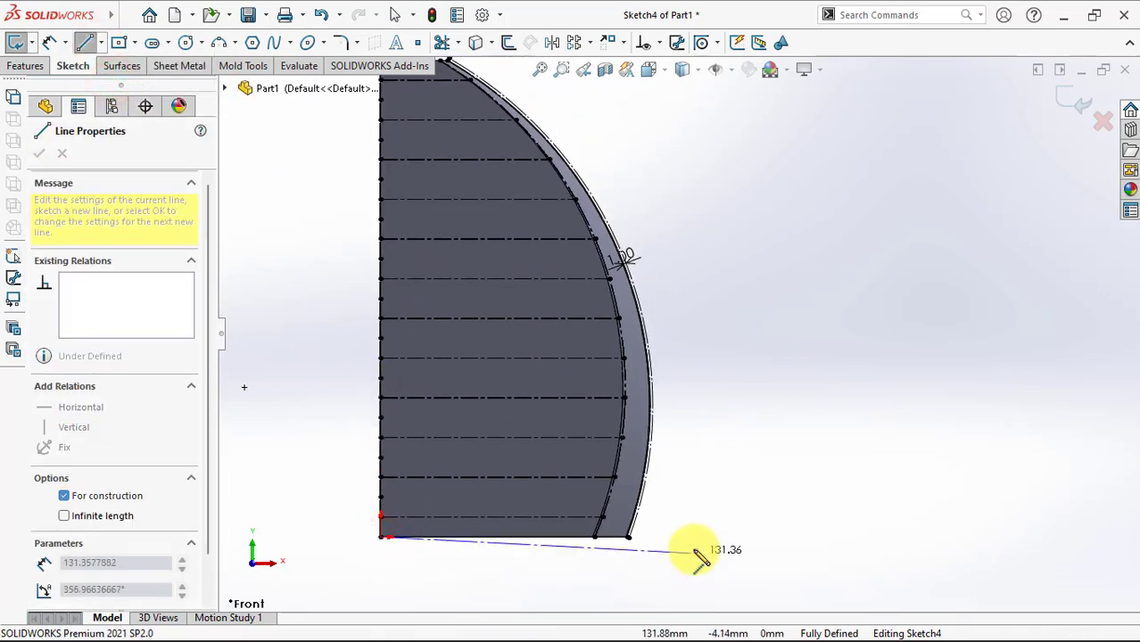
click(694, 537)
right_click(694, 537)
click(747, 429)
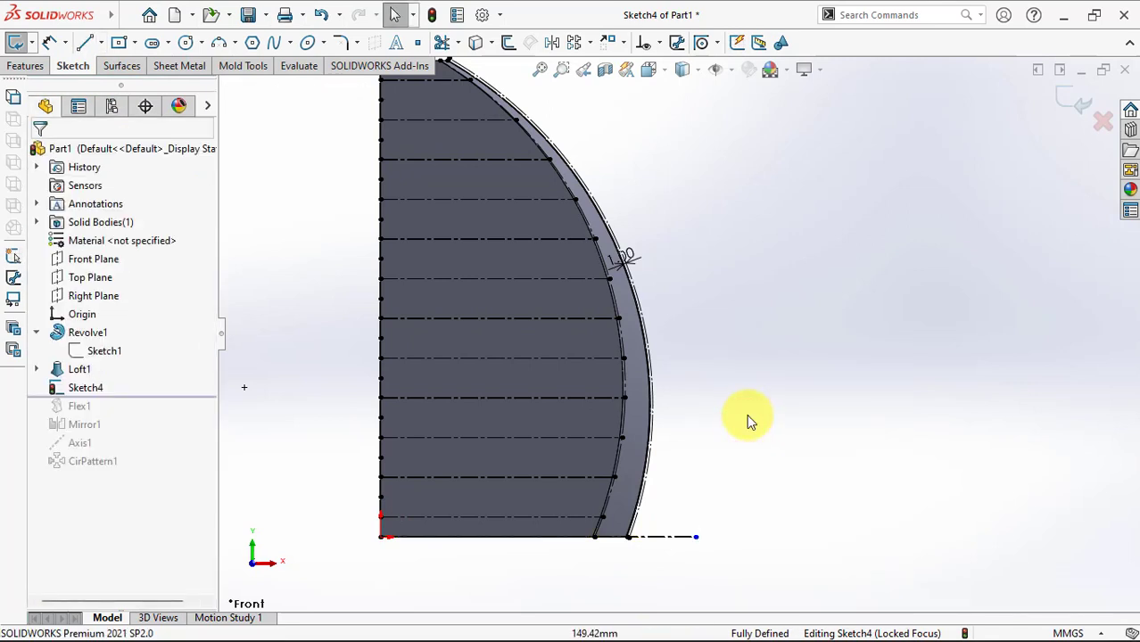
click(618, 43)
Copy the bottom centerline Line38 from the bottom corner to seven successive vertices up the profile
click(624, 80)
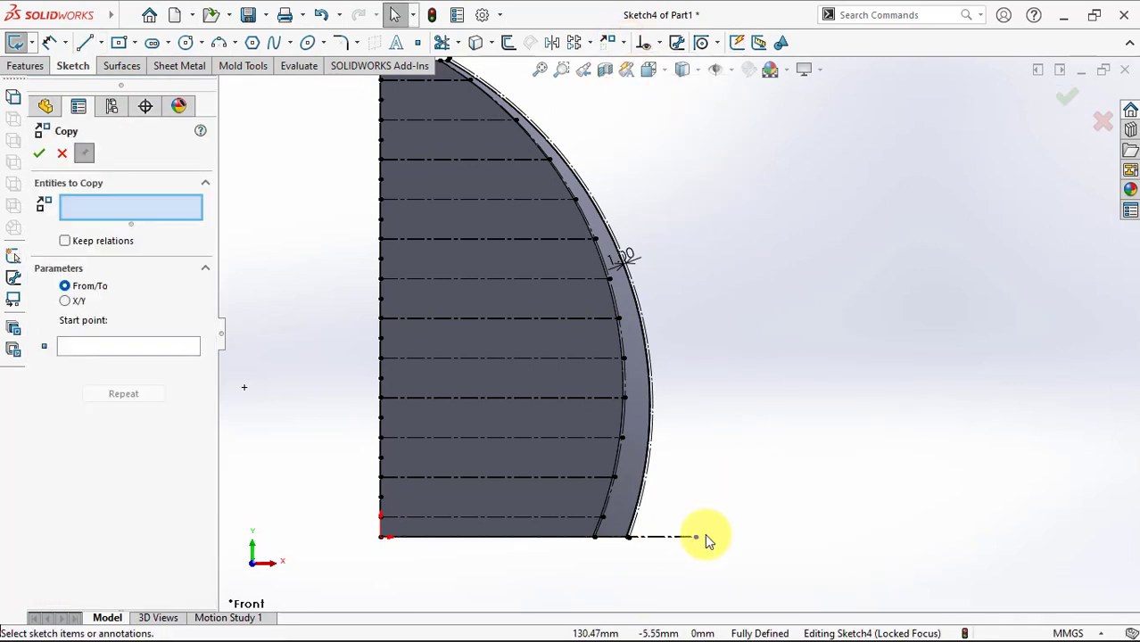
click(671, 537)
click(107, 346)
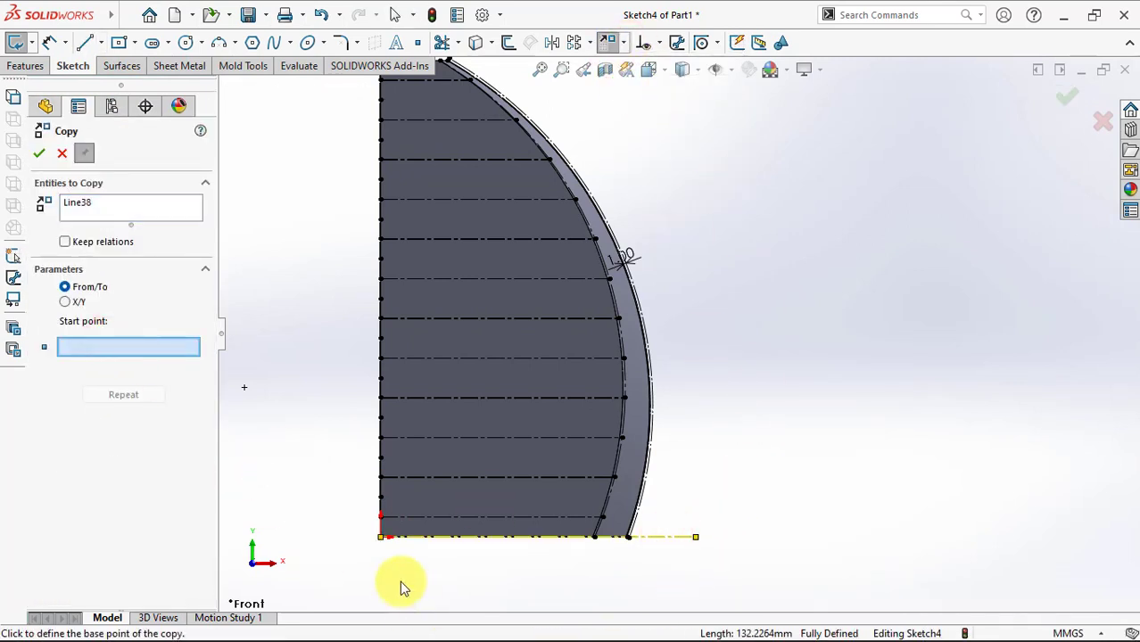
click(382, 501)
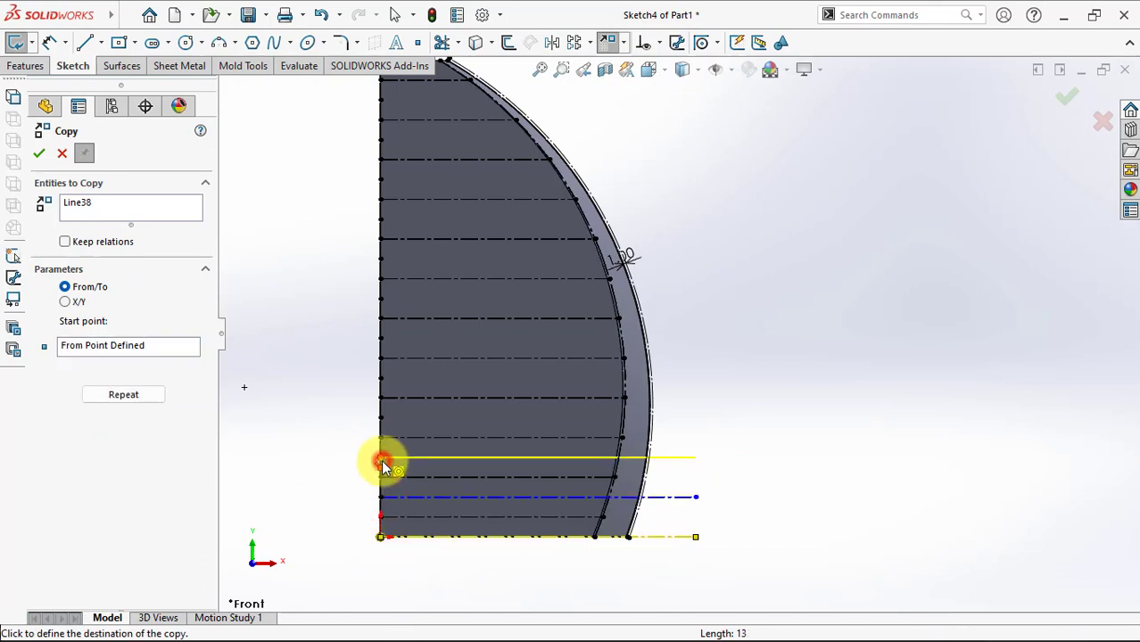
click(380, 457)
click(381, 417)
click(381, 378)
click(381, 338)
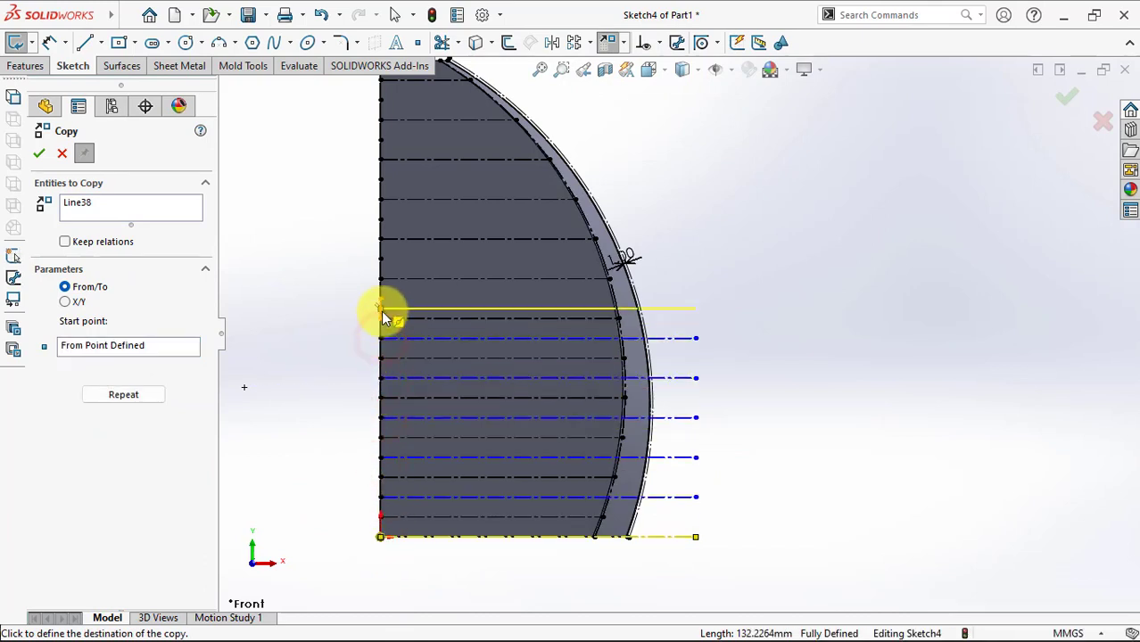
click(381, 299)
click(380, 259)
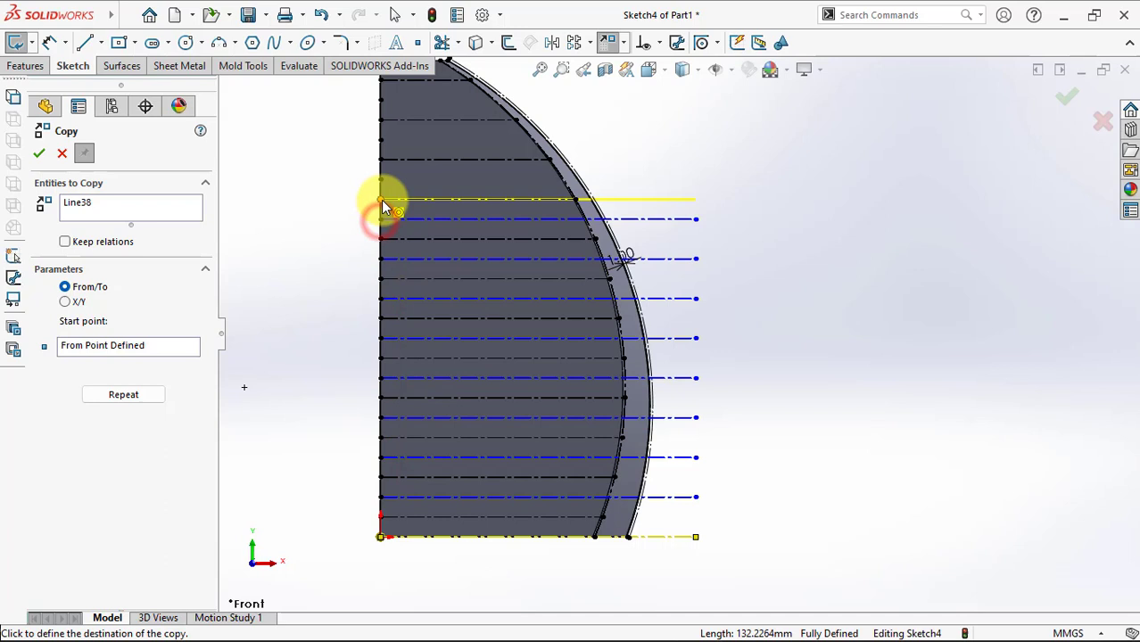
click(381, 102)
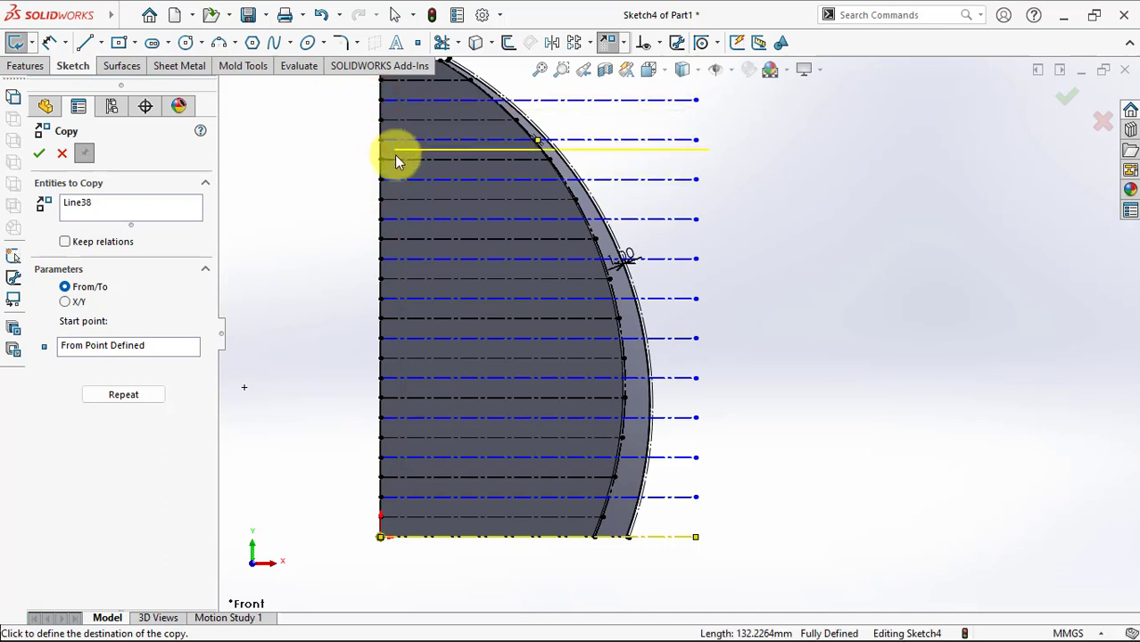
click(38, 156)
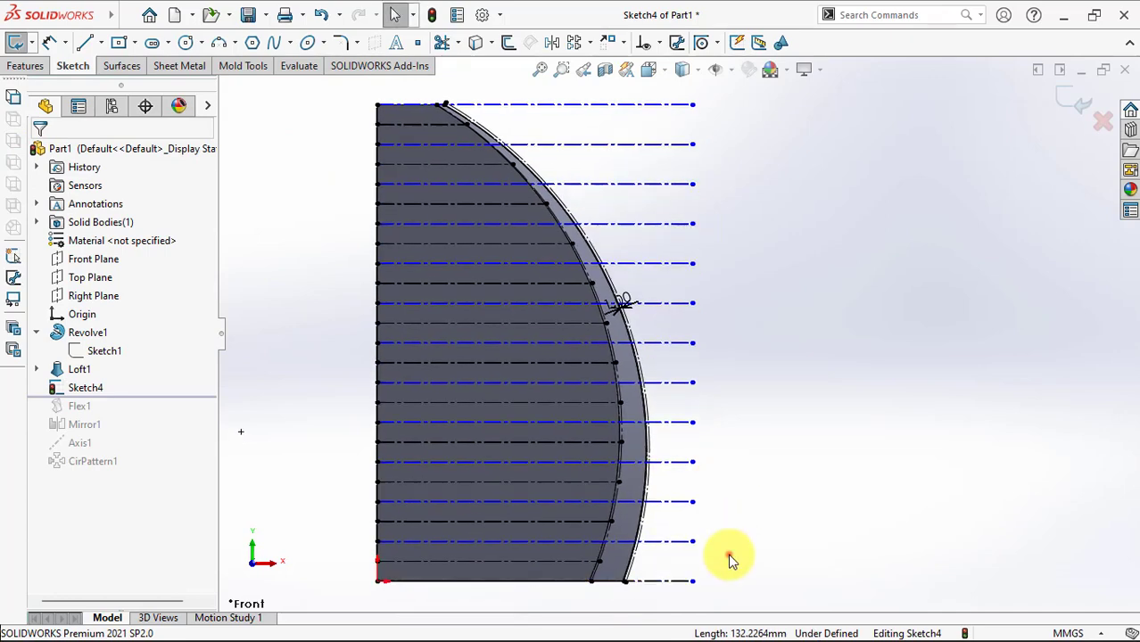
Make the copied centerlines Fixed and Power Trim their ends beyond the offset arc
drag(729, 555, 660, 90)
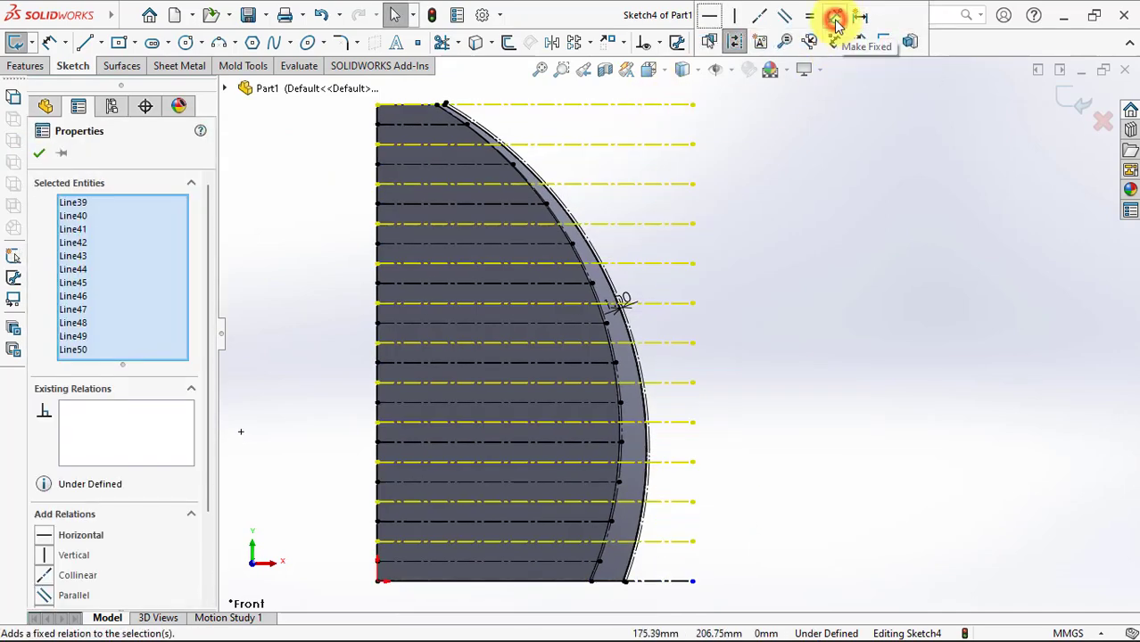
click(835, 20)
click(820, 215)
click(442, 42)
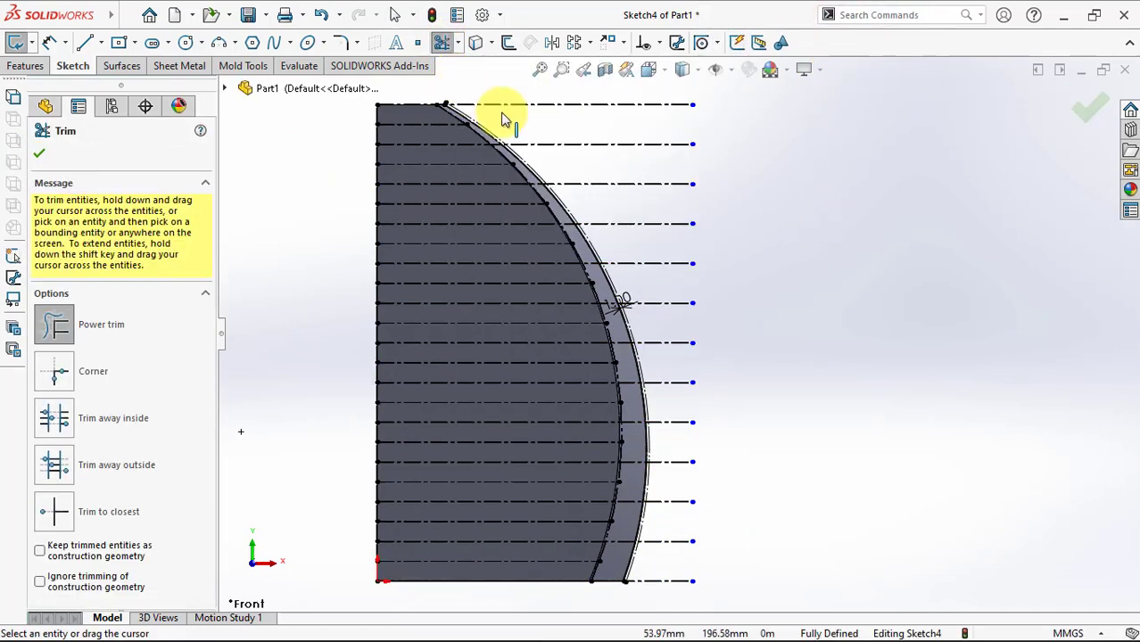
drag(624, 91, 649, 261)
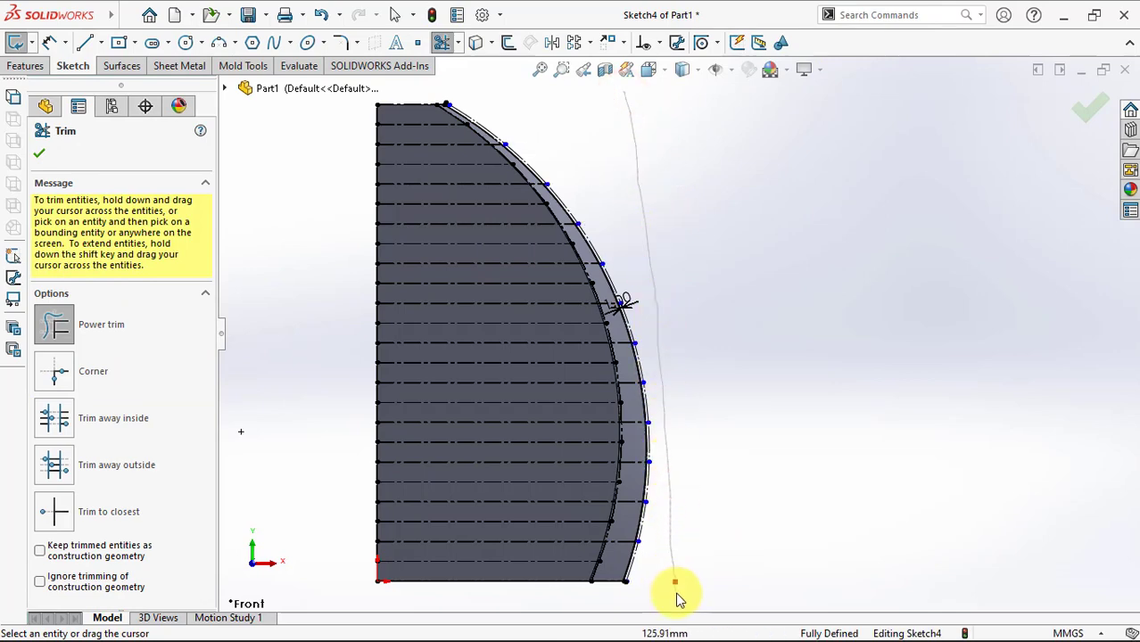
drag(676, 600, 675, 606)
click(41, 155)
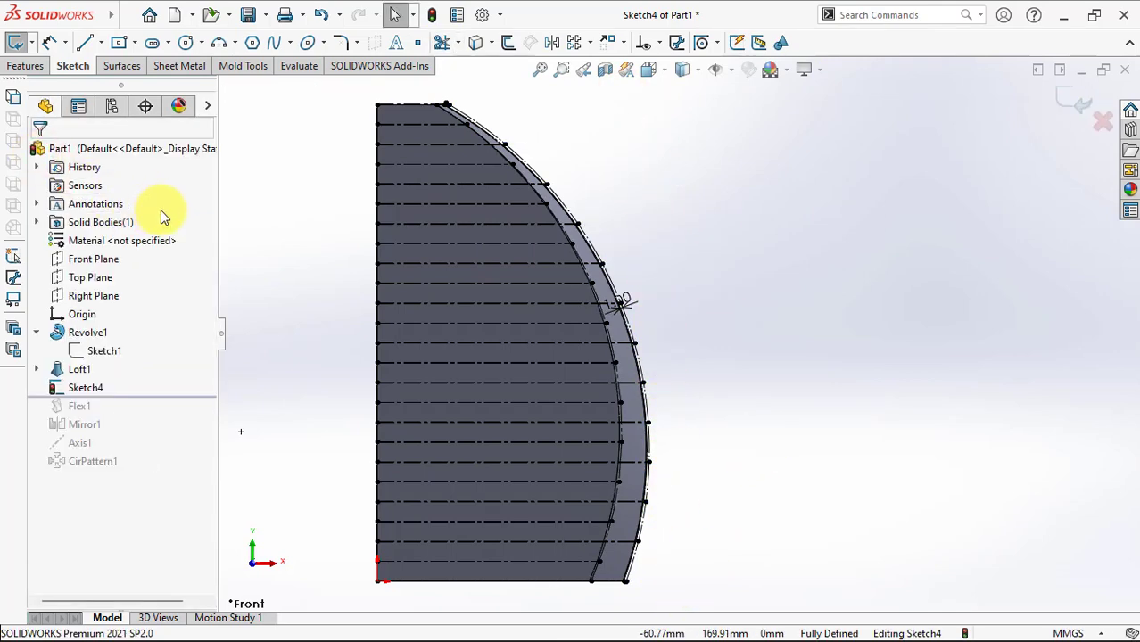
Start zigzag lines from the bottom outer corner, then cancel an accidental arc
key(l)
scroll(636, 590, down, 5)
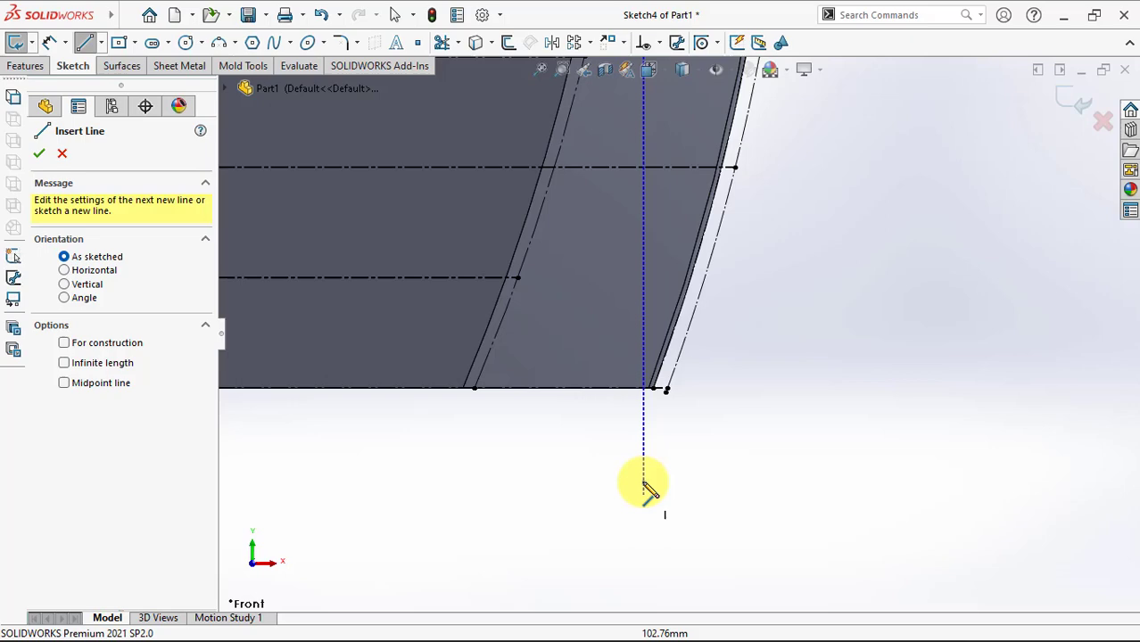
click(669, 388)
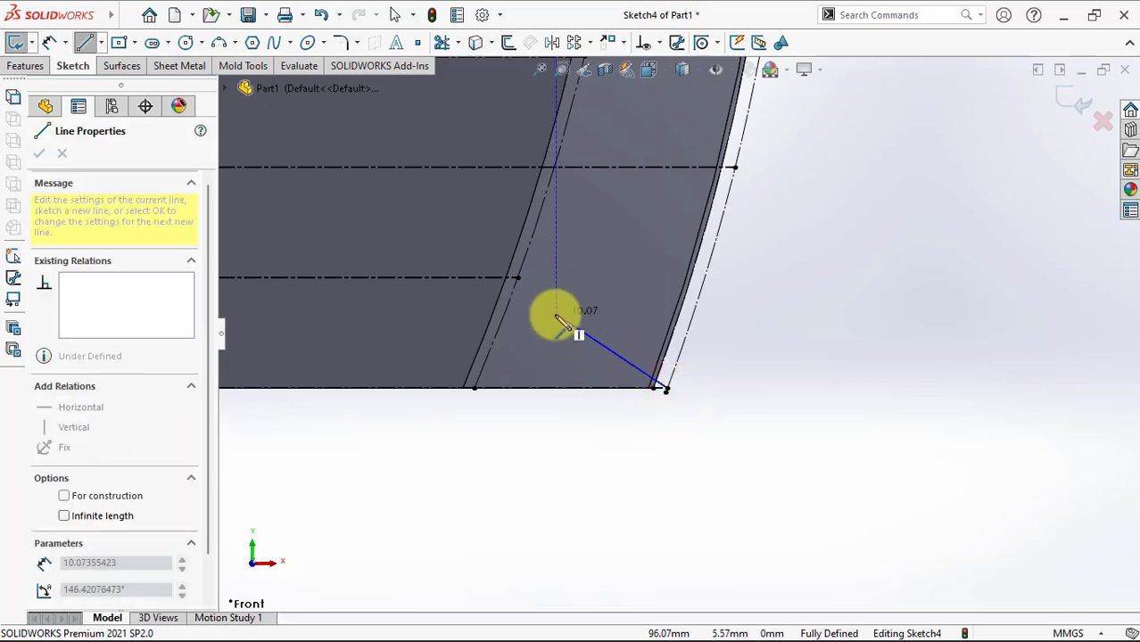
click(517, 279)
click(731, 168)
scroll(733, 202, up, 2)
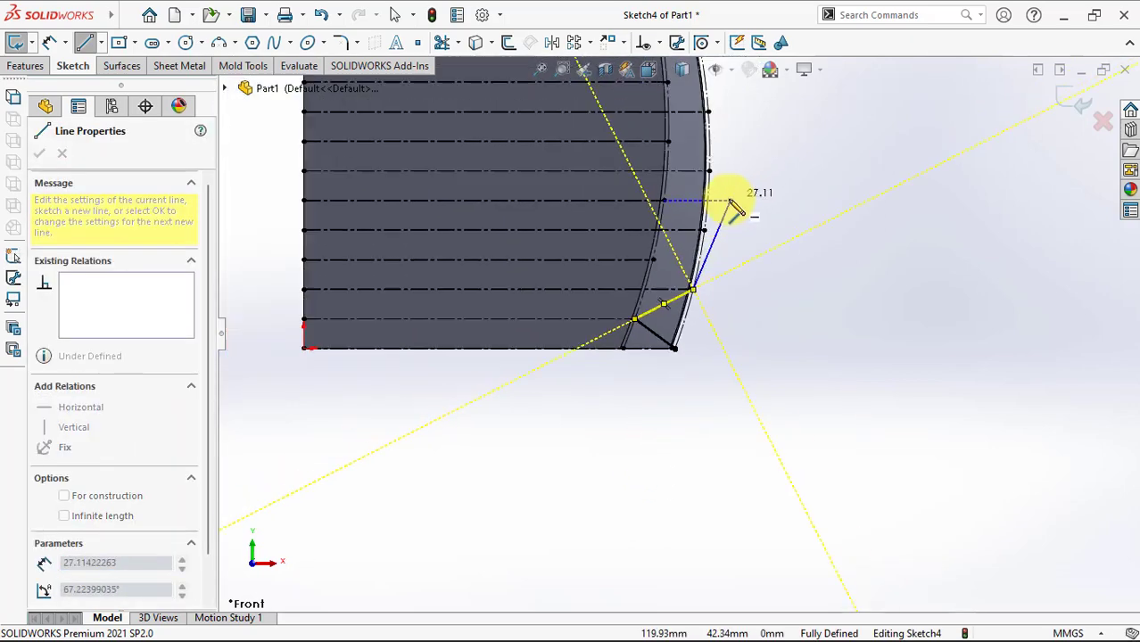
scroll(733, 199, up, 1)
scroll(734, 204, up, 2)
scroll(713, 268, up, 1)
ctrl+middle_drag(706, 286, 692, 374)
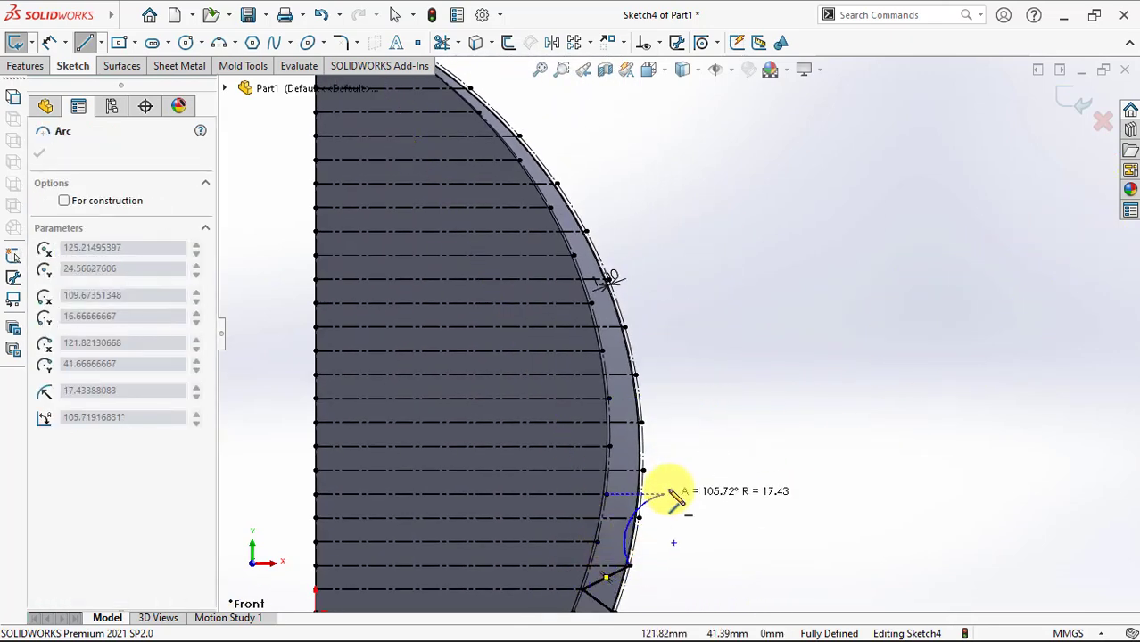
key(Escape)
key(Escape)
Draw zigzag lines alternating between the outer and inner arcs up the lower curved edge
click(83, 42)
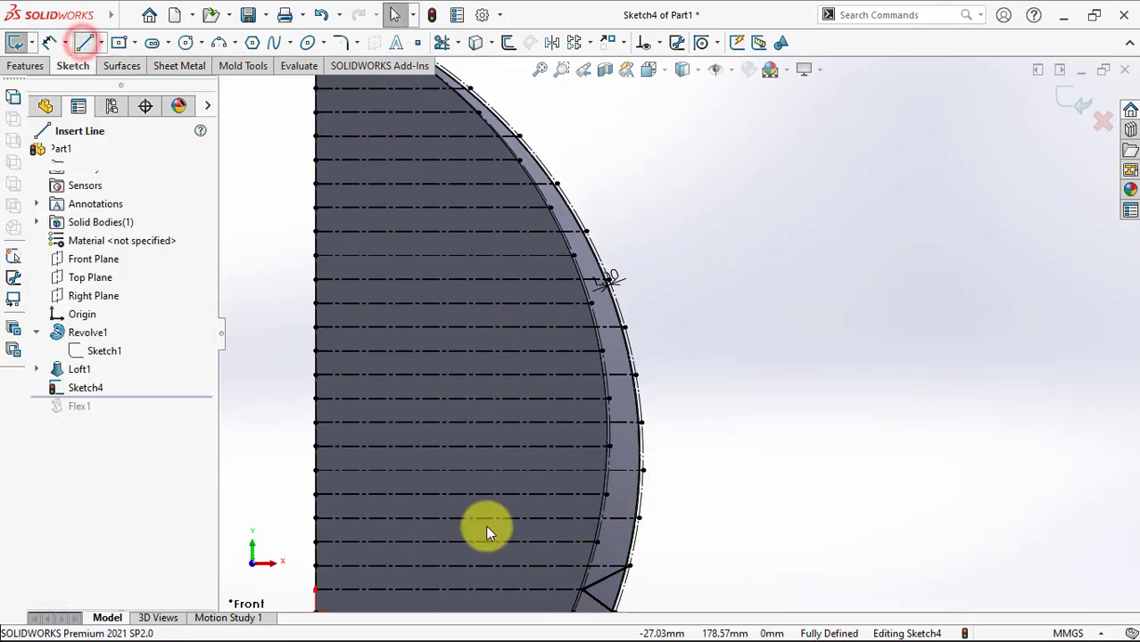
click(629, 566)
click(598, 542)
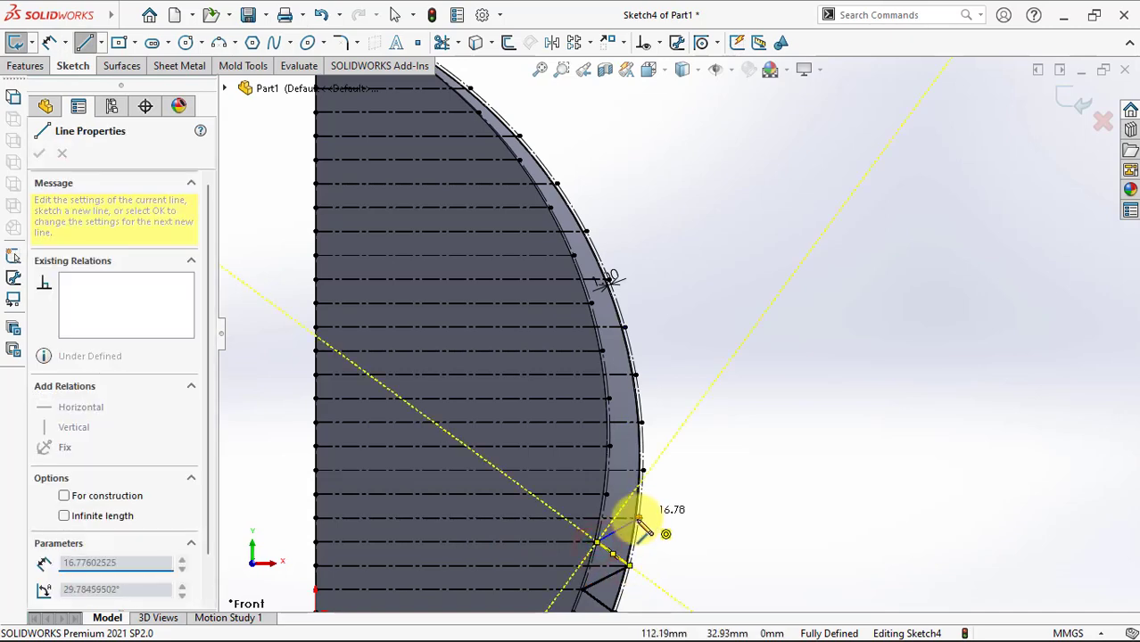
click(638, 517)
click(606, 495)
click(639, 471)
click(609, 446)
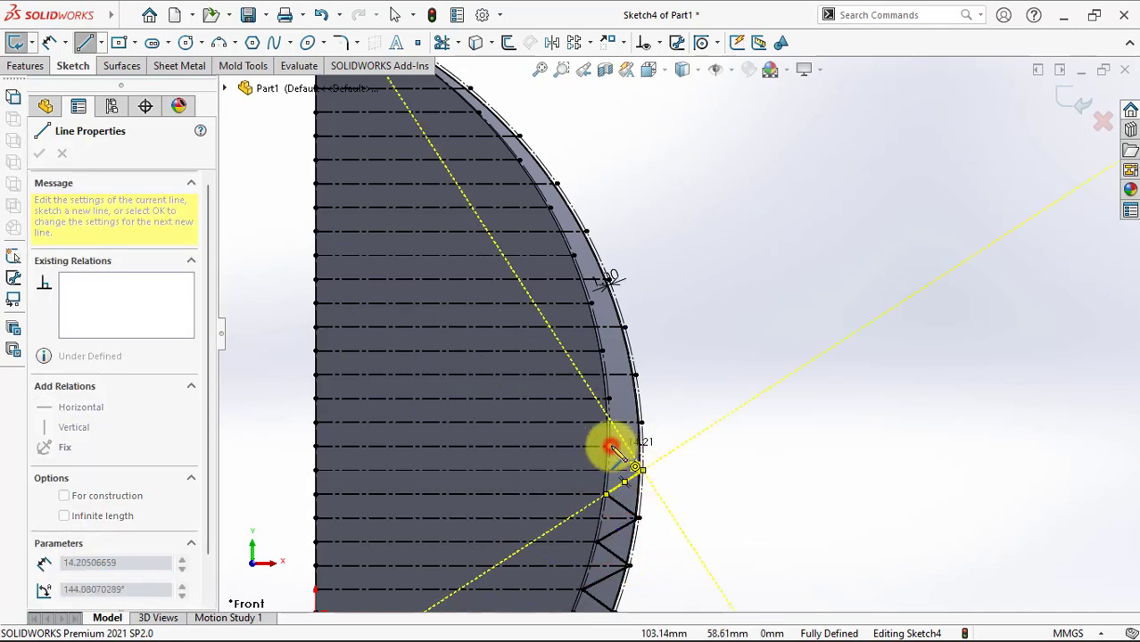
click(640, 422)
click(609, 398)
click(636, 375)
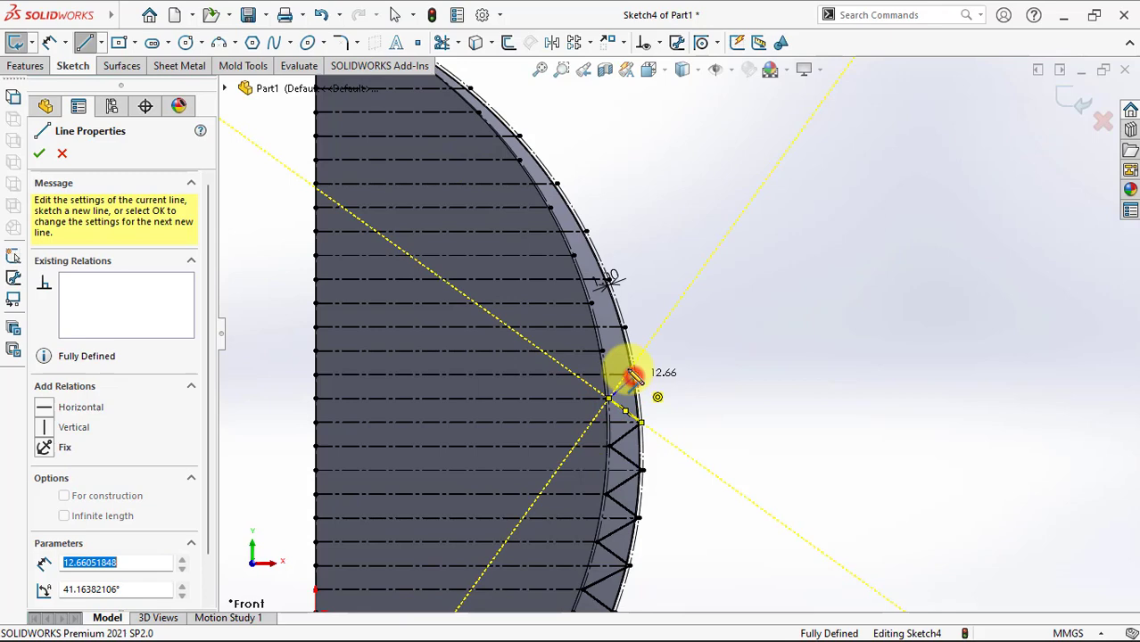
click(610, 350)
Continue the zigzag up to the top of the arc and end the Line tool
click(622, 327)
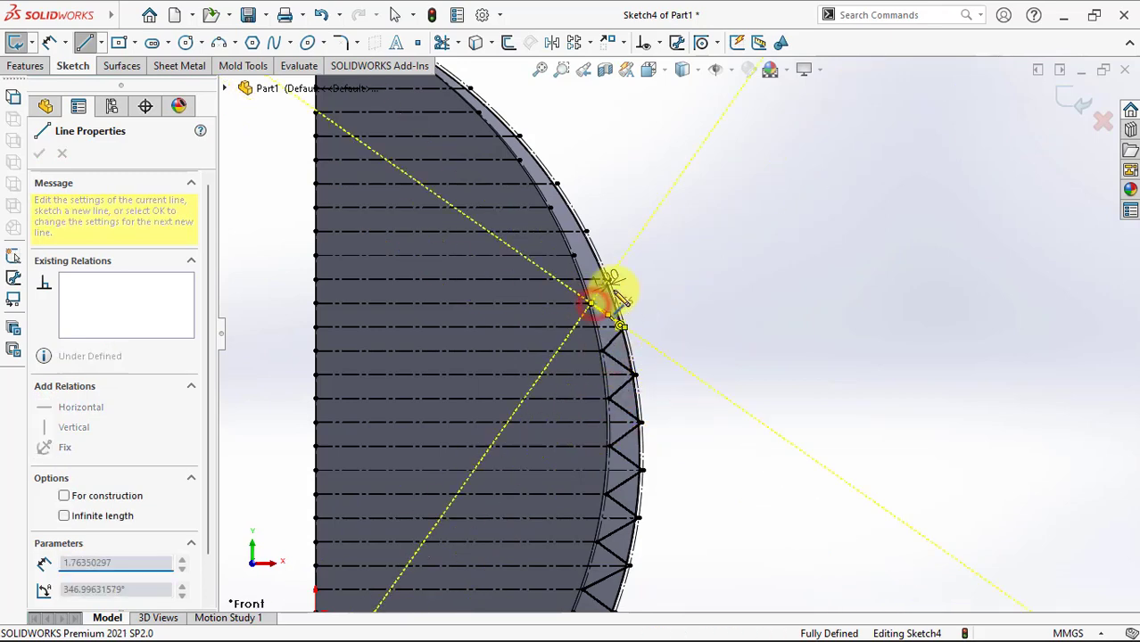
click(608, 279)
click(581, 245)
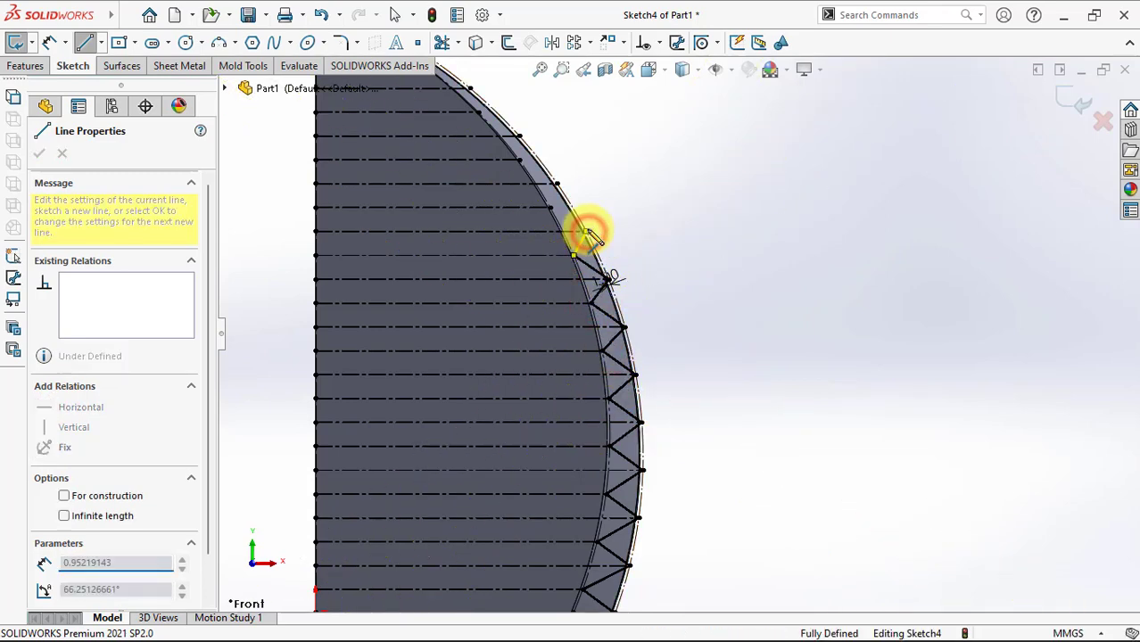
click(554, 183)
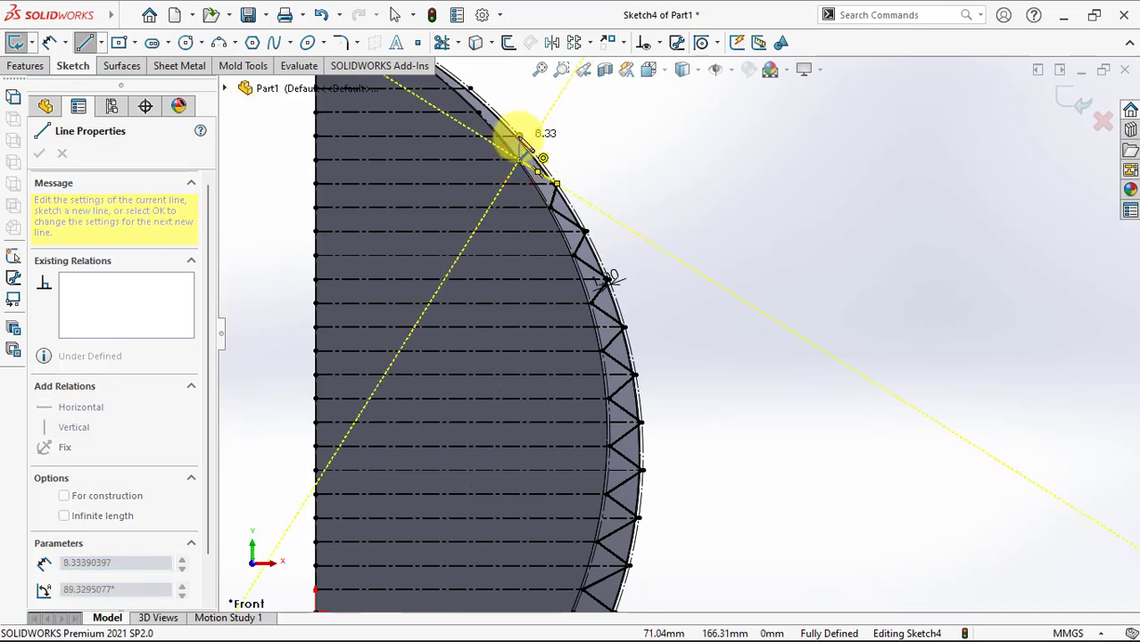
click(519, 136)
click(479, 115)
ctrl+middle_drag(479, 114, 516, 244)
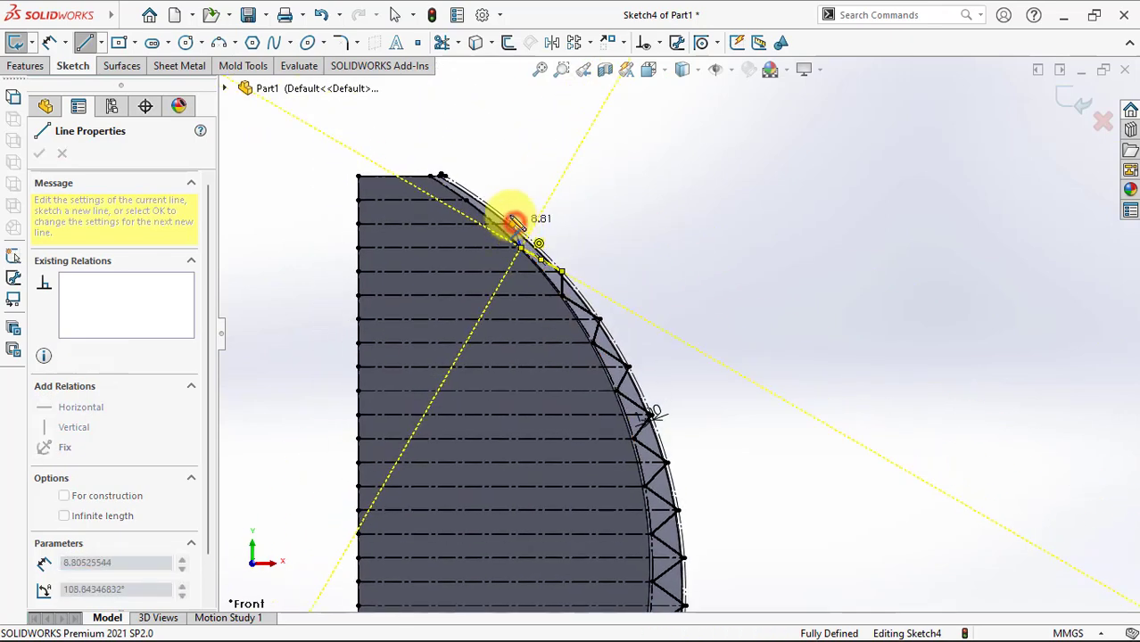
scroll(458, 198, down, 5)
click(508, 203)
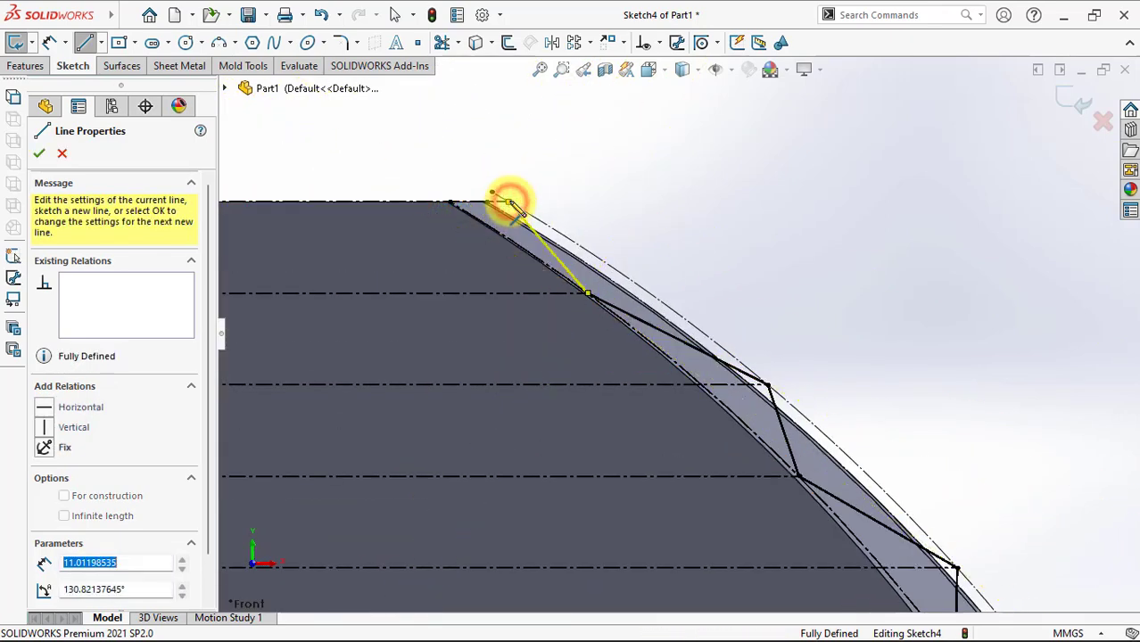
right_click(508, 203)
click(550, 211)
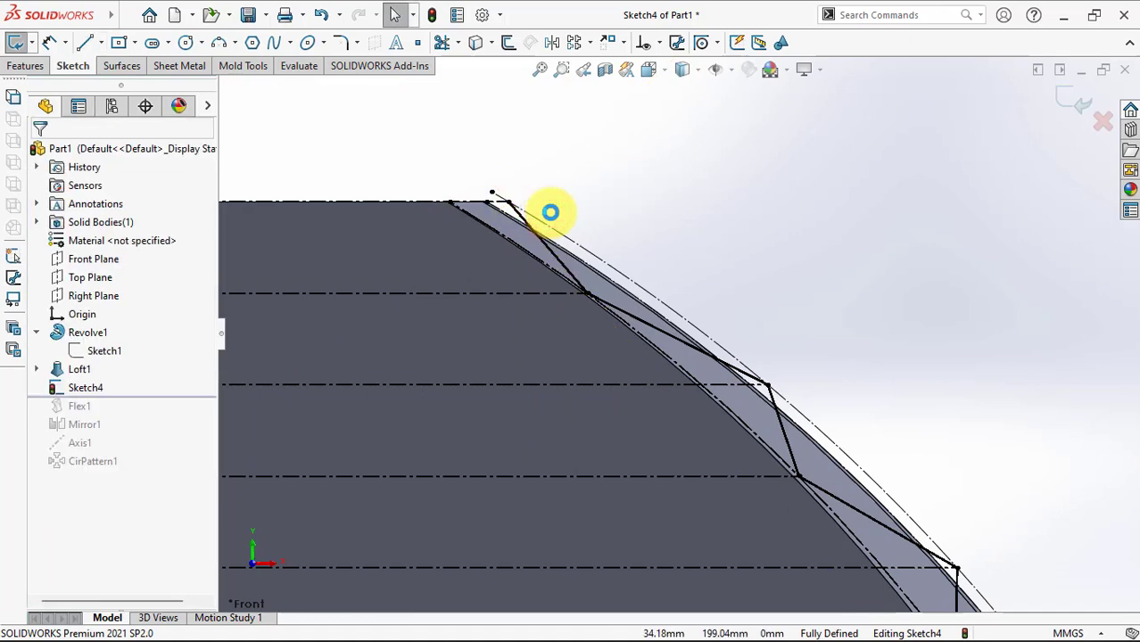
Pick the topmost zigzag corners down the curve for 1 mm sketch fillets
click(338, 42)
click(509, 203)
scroll(514, 232, up, 2)
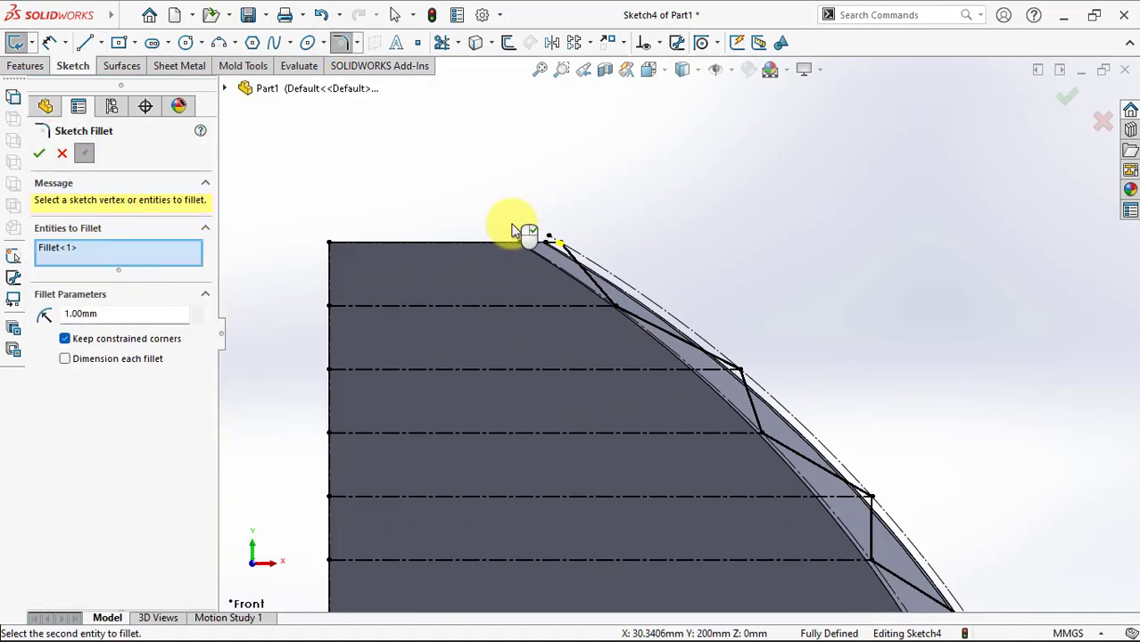
scroll(623, 369, up, 1)
scroll(564, 300, up, 2)
scroll(448, 170, up, 2)
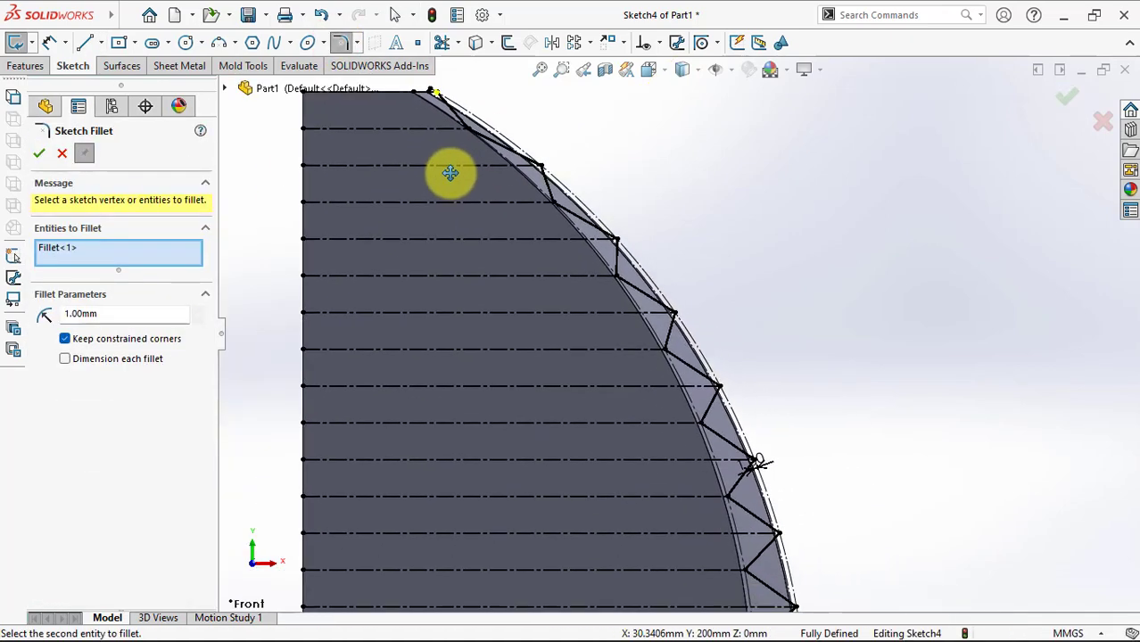
click(535, 169)
click(617, 241)
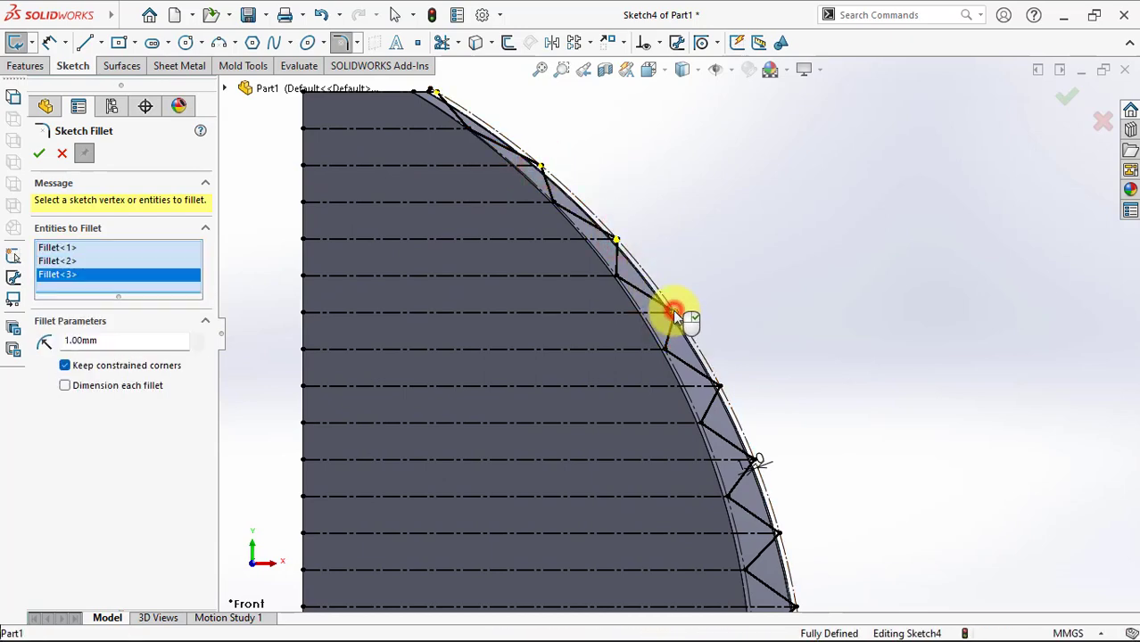
click(675, 314)
click(719, 387)
click(756, 462)
Add the lower corners down to the bottom and apply all twelve 1 mm fillets
scroll(763, 470, up, 1)
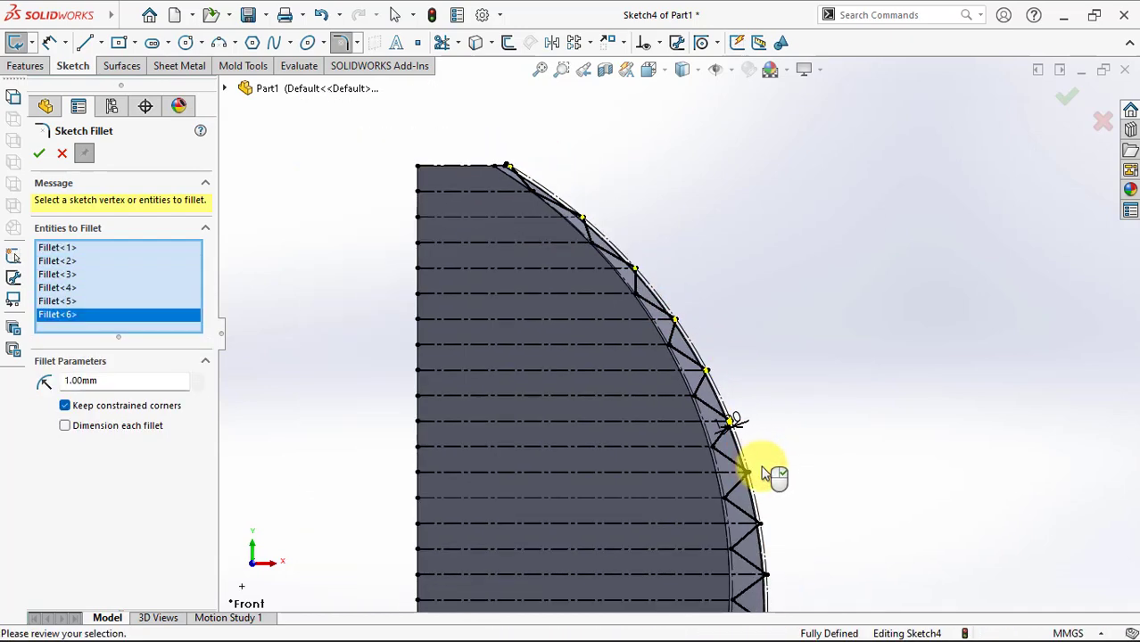
scroll(767, 516, up, 1)
scroll(714, 403, down, 3)
click(678, 312)
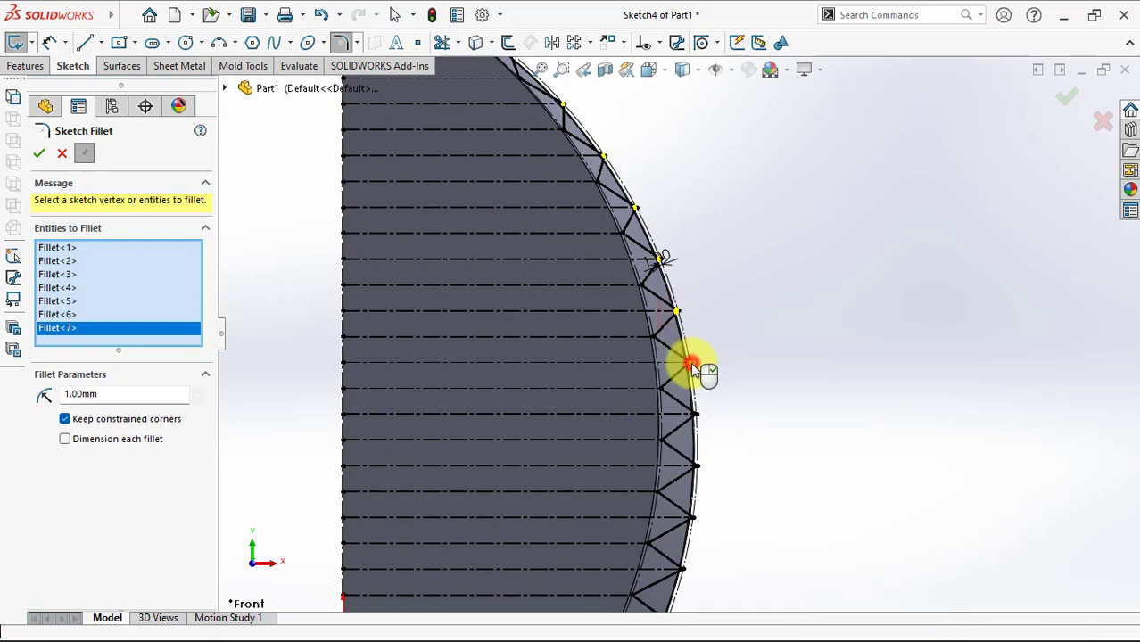
click(690, 363)
click(695, 414)
click(694, 465)
click(695, 519)
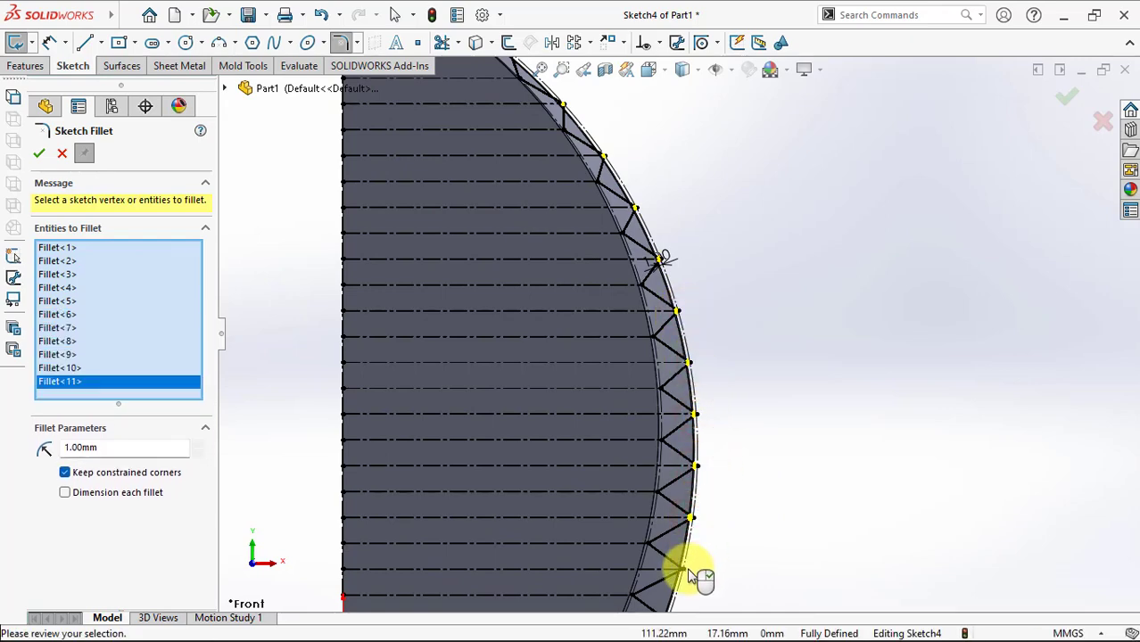
click(684, 568)
scroll(693, 565, down, 1)
scroll(674, 468, down, 2)
scroll(679, 459, down, 2)
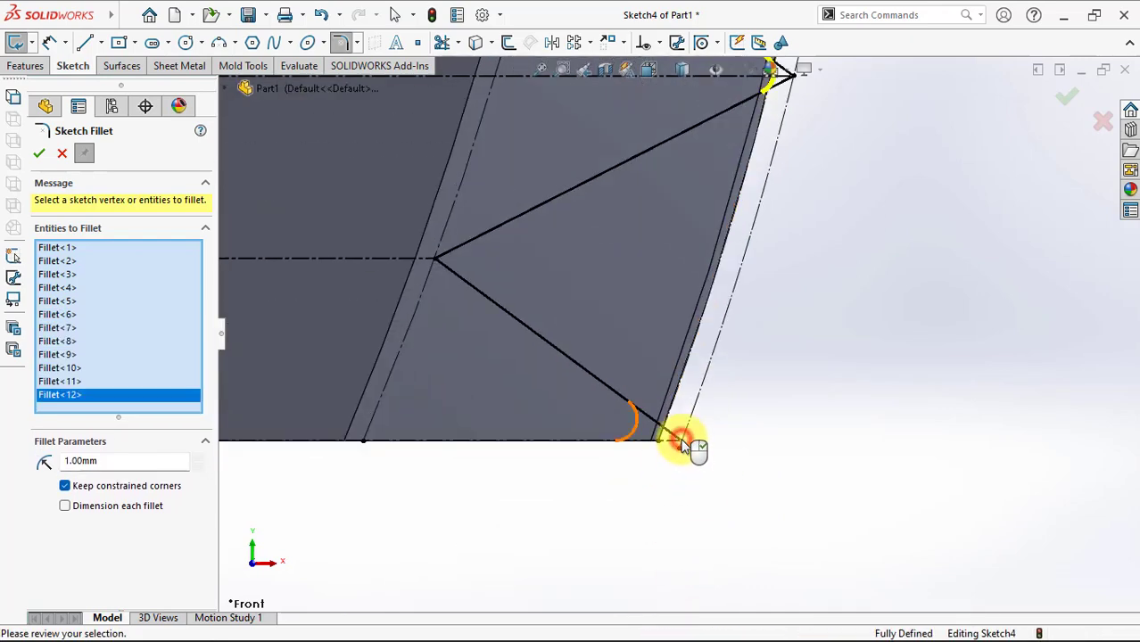
key(Return)
click(56, 153)
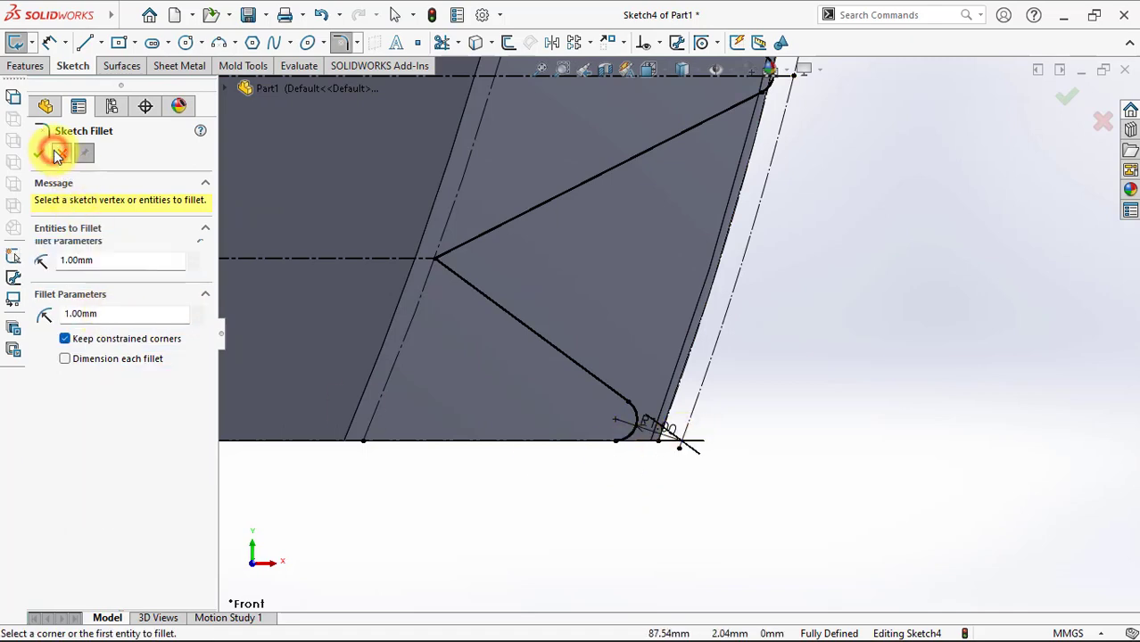
click(720, 339)
Make the bottom two 1 mm fillet arcs tangent to the outer construction spline
right_click(722, 339)
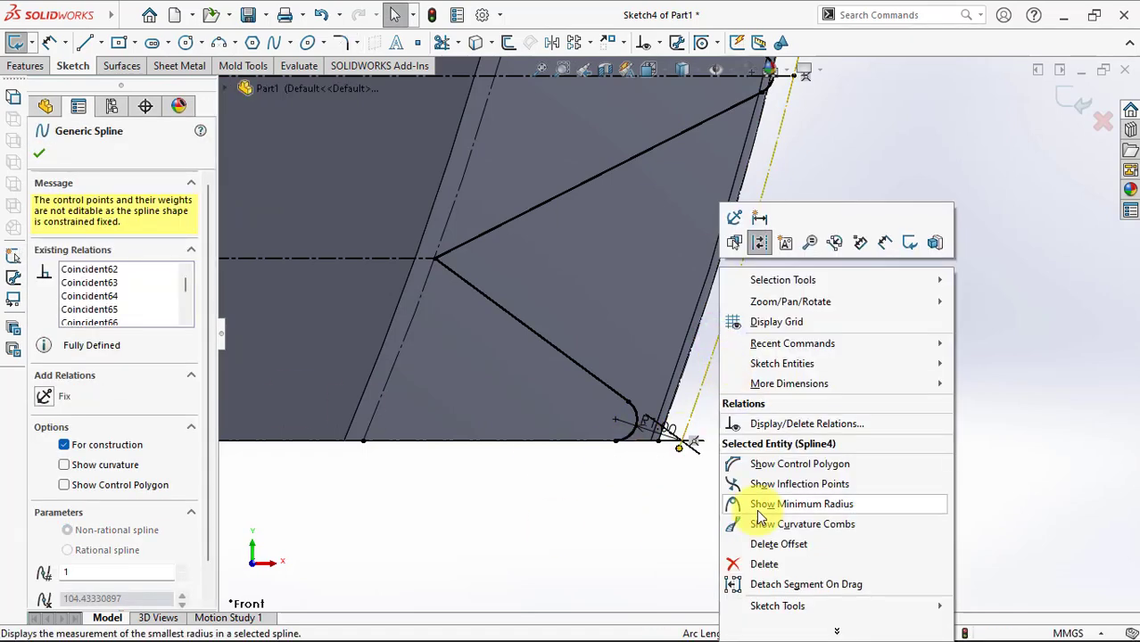
click(760, 563)
scroll(700, 394, down, 2)
click(571, 468)
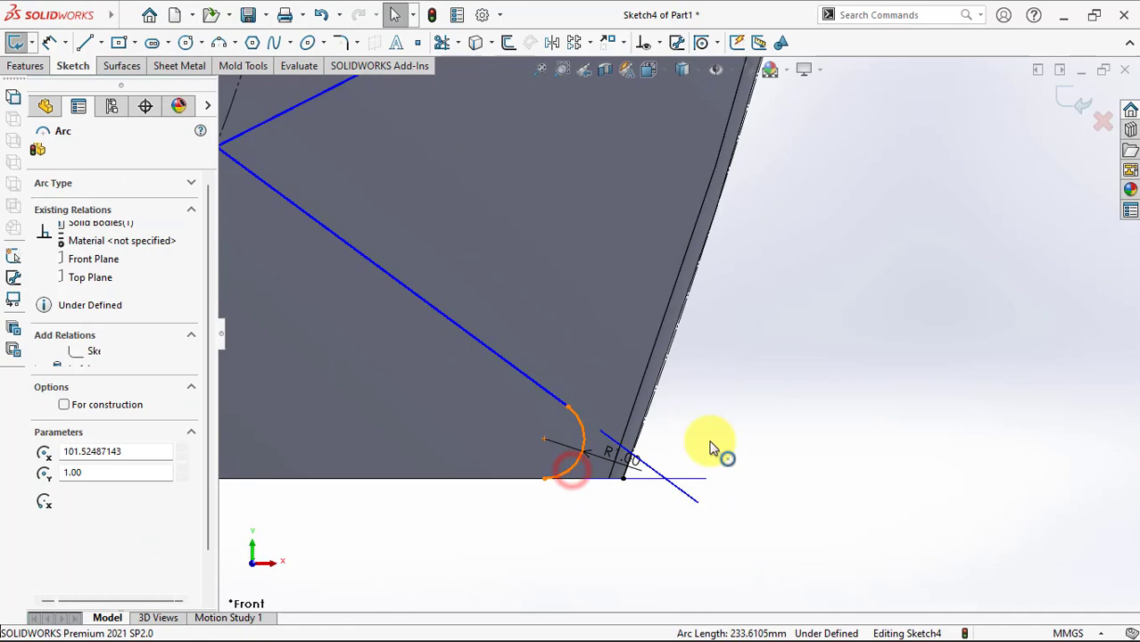
ctrl+click(656, 387)
click(707, 311)
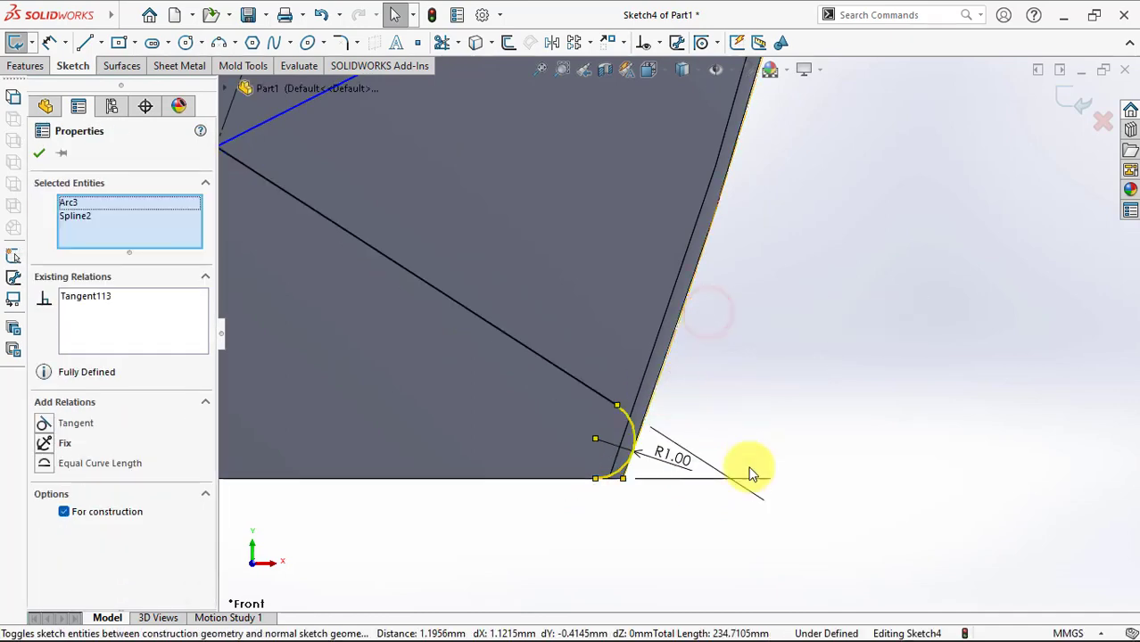
scroll(794, 247, up, 5)
scroll(722, 438, down, 2)
scroll(651, 526, down, 2)
scroll(724, 330, down, 2)
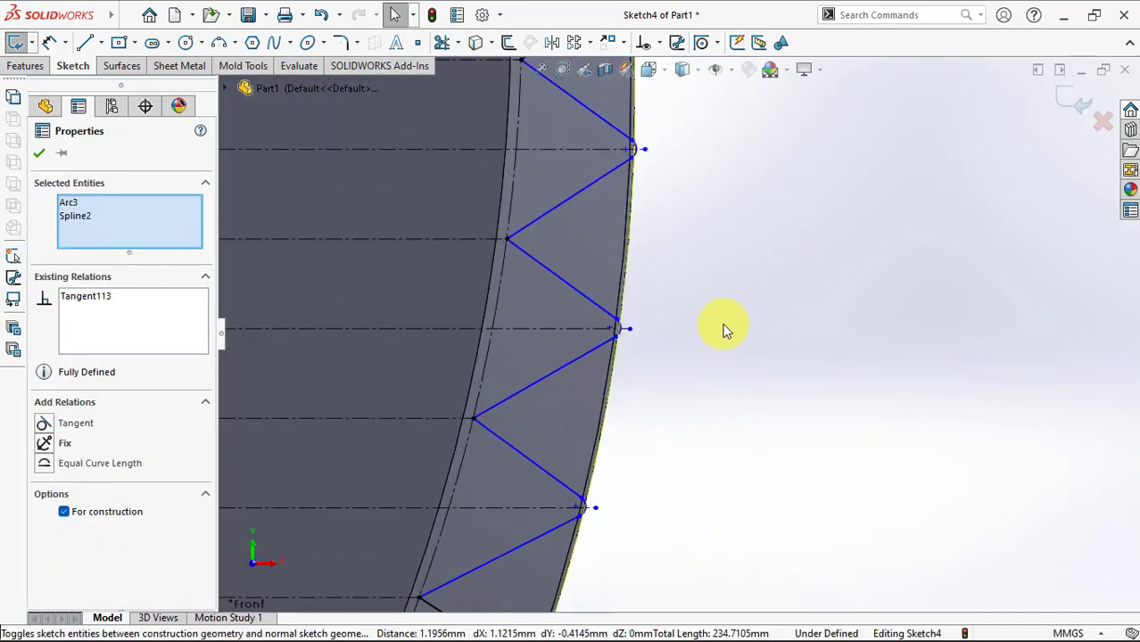
click(581, 512)
ctrl+click(609, 392)
click(655, 387)
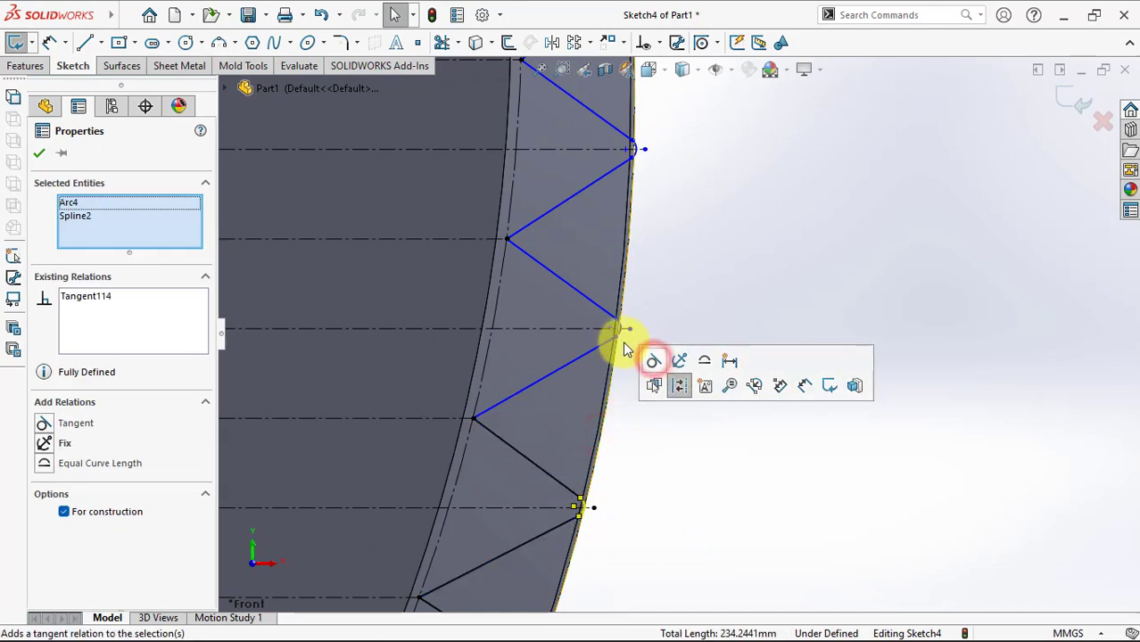
Make the middle and upper fillet arcs tangent to the outer spline
click(613, 330)
ctrl+click(621, 287)
click(669, 216)
click(635, 158)
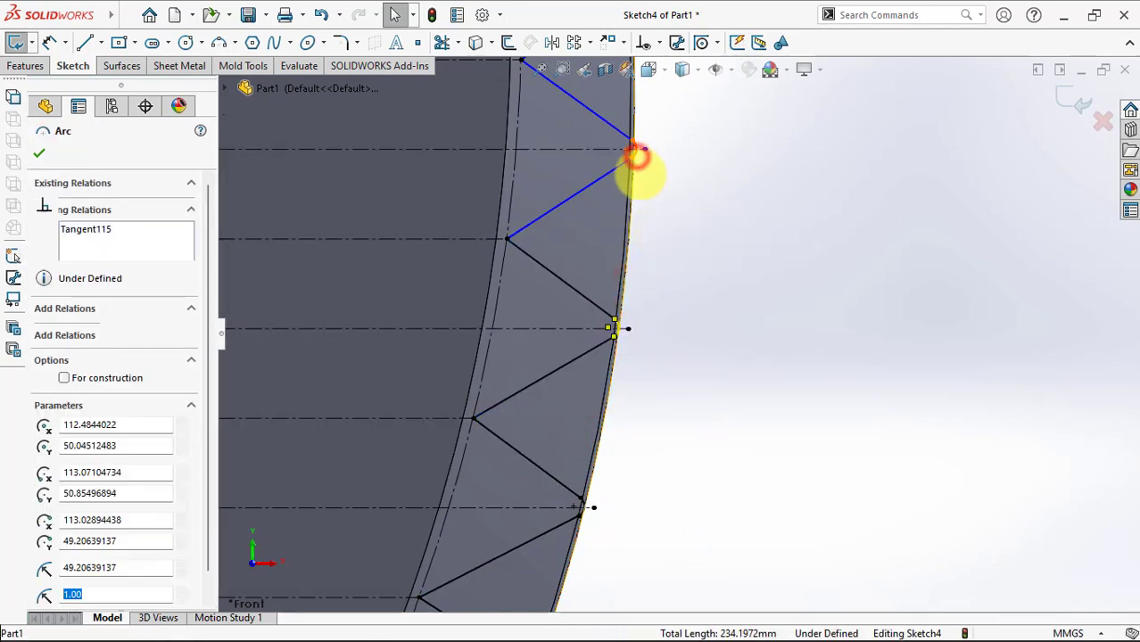
ctrl+click(636, 187)
click(681, 114)
scroll(730, 294, up, 3)
scroll(624, 507, down, 3)
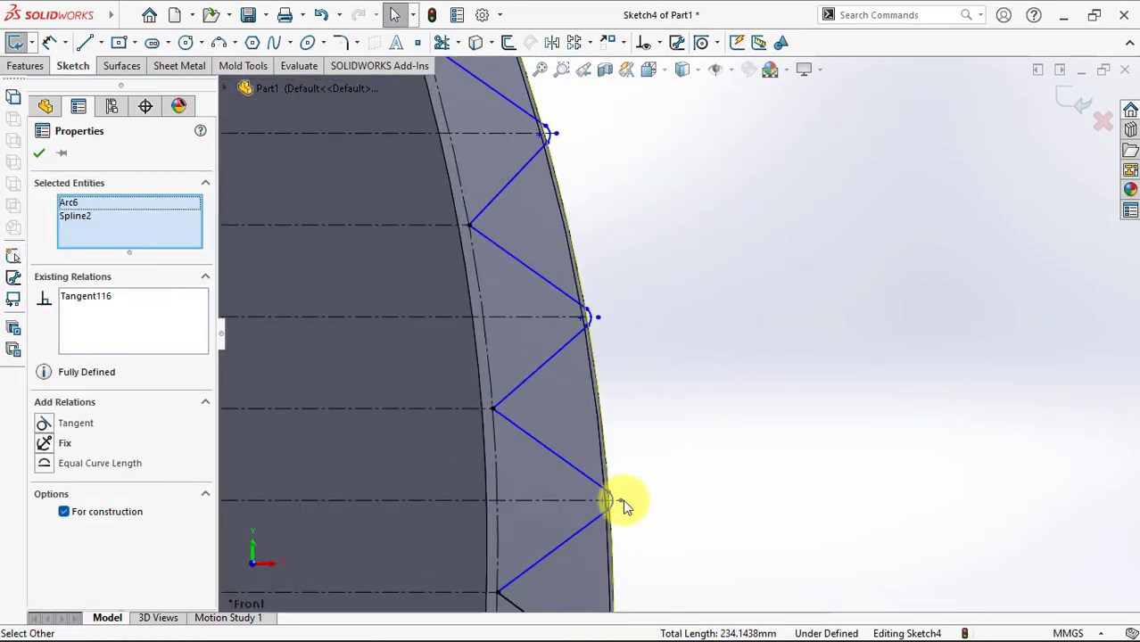
Add tangency to three more fillet arcs, lower to upper, against the spline
click(613, 504)
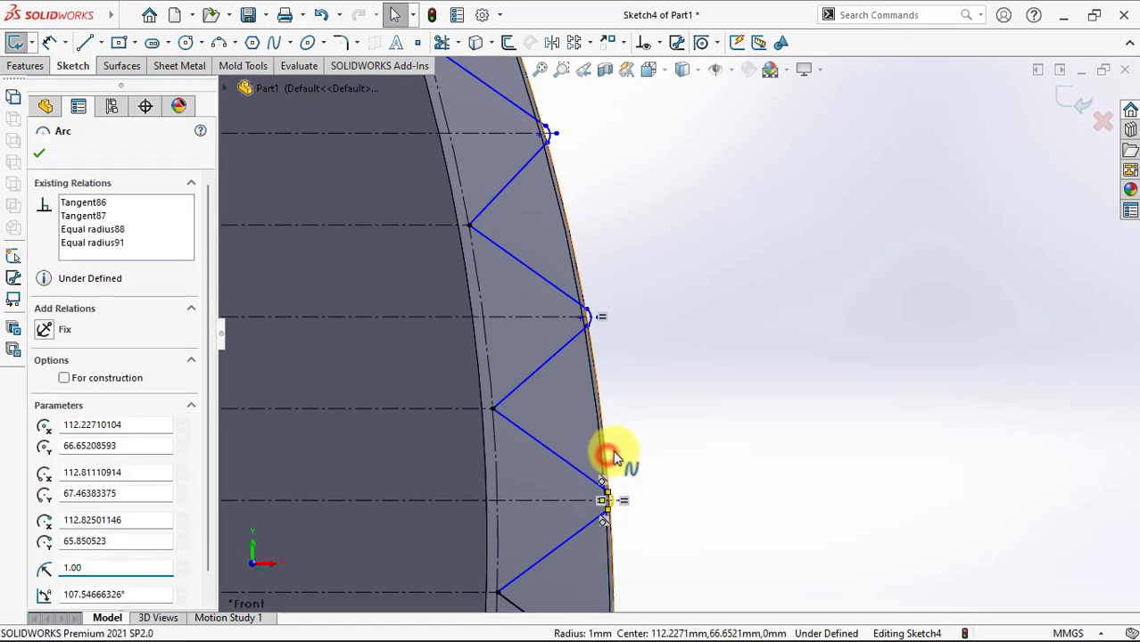
ctrl+click(611, 453)
click(657, 387)
click(587, 320)
ctrl+click(578, 264)
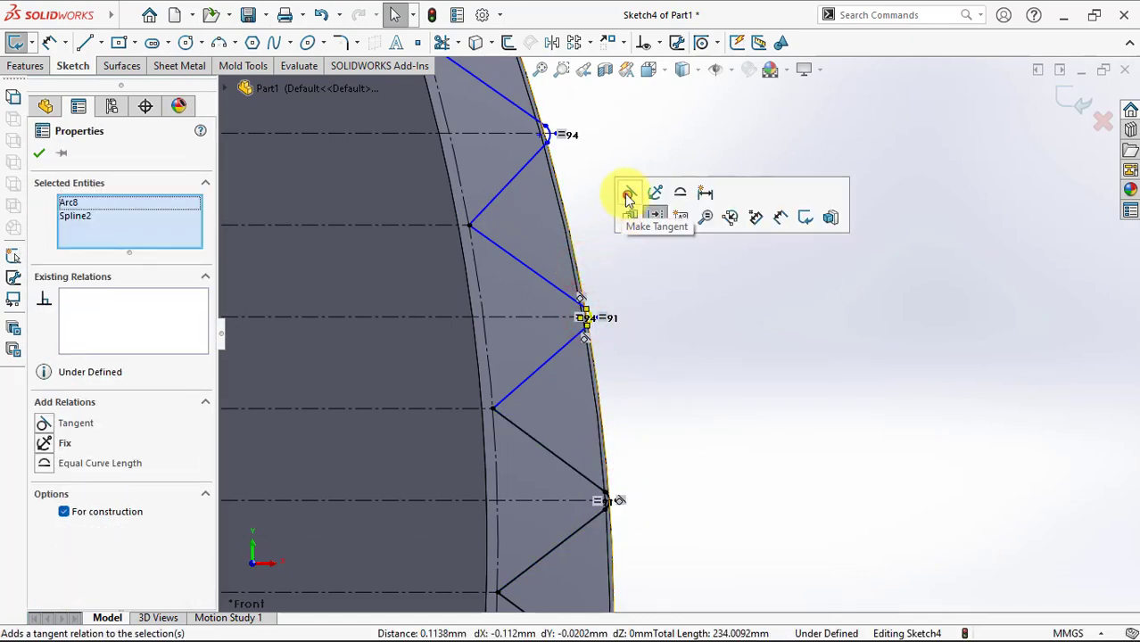
click(626, 191)
click(547, 142)
ctrl+click(556, 178)
click(603, 97)
scroll(631, 325, up, 3)
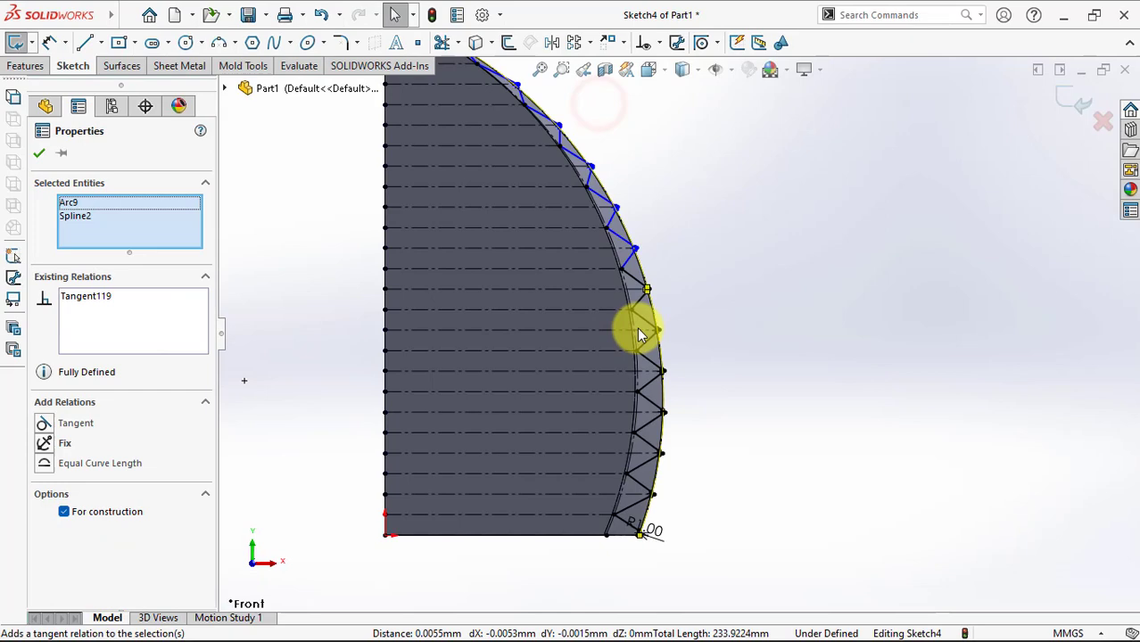
scroll(667, 355, down, 3)
Make the next three fillet arcs along the curve tangent to Spline2
click(722, 573)
ctrl+click(685, 487)
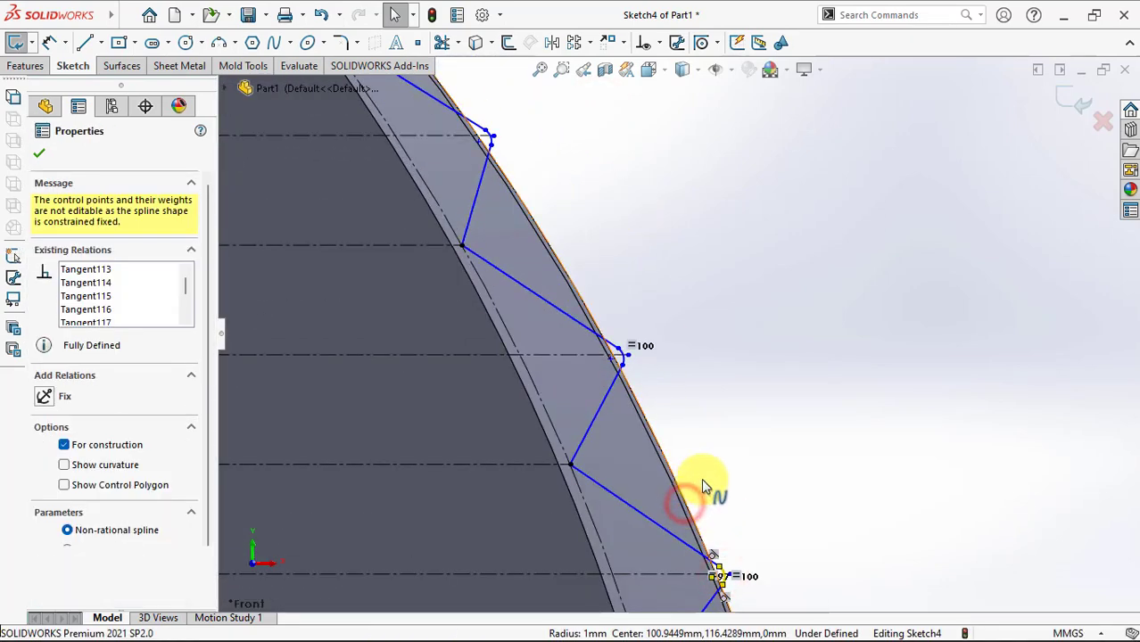
click(730, 427)
click(623, 359)
ctrl+click(631, 382)
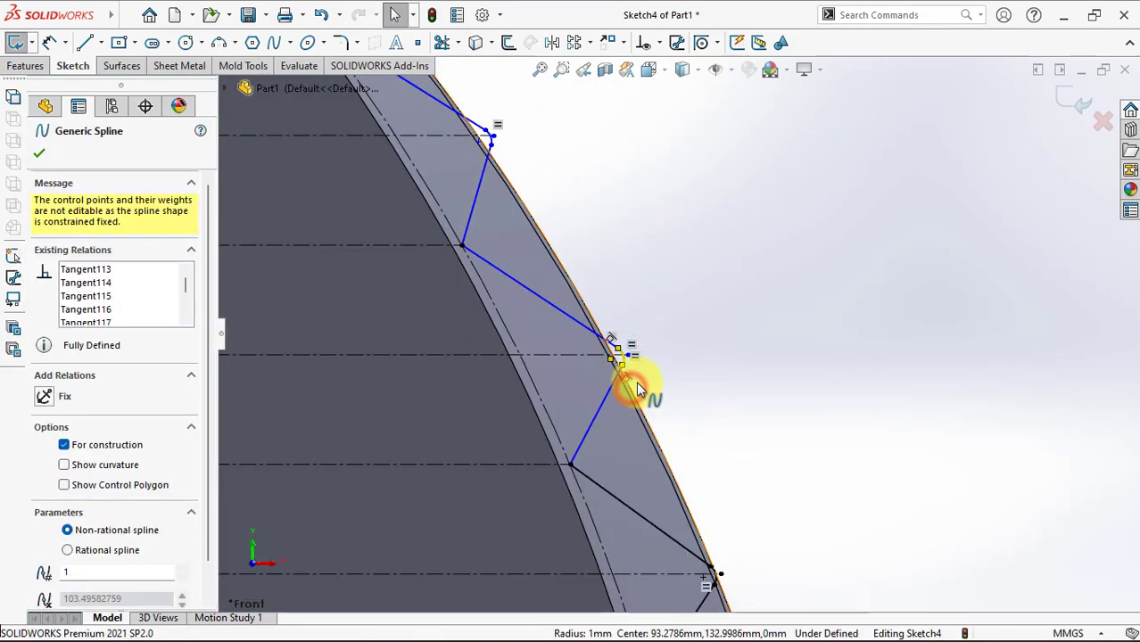
click(677, 317)
click(489, 142)
ctrl+click(510, 179)
click(560, 140)
scroll(656, 305, up, 3)
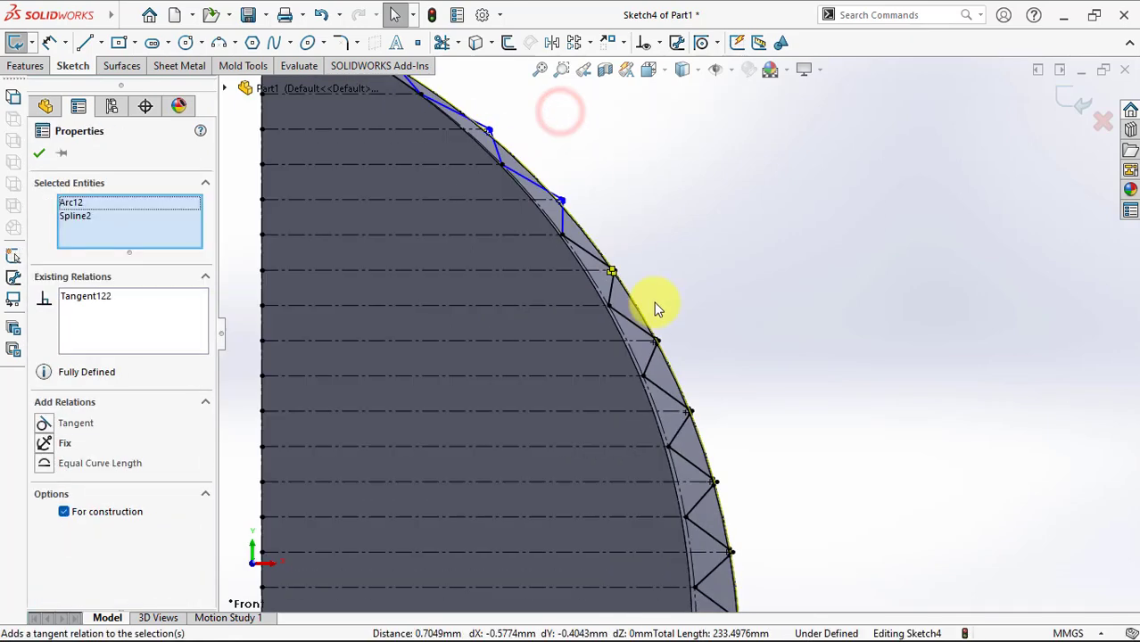
scroll(553, 207, down, 3)
scroll(702, 457, down, 2)
Finish tangency for the remaining fillet arcs, including the topmost one
click(704, 446)
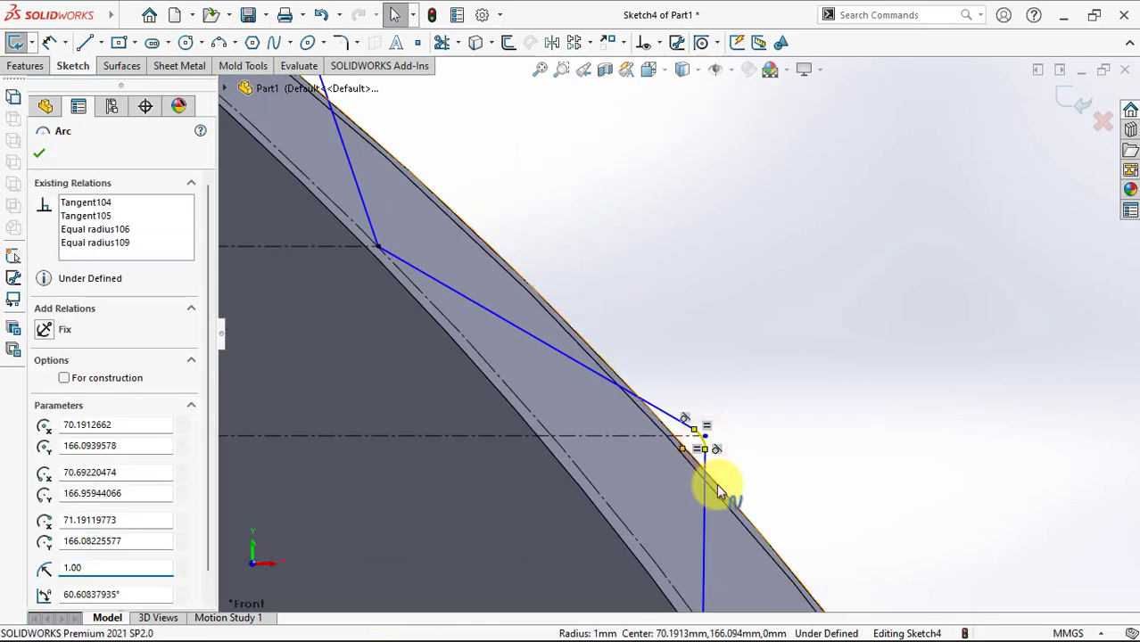
ctrl+click(692, 424)
click(766, 407)
scroll(656, 393, down, 2)
click(662, 387)
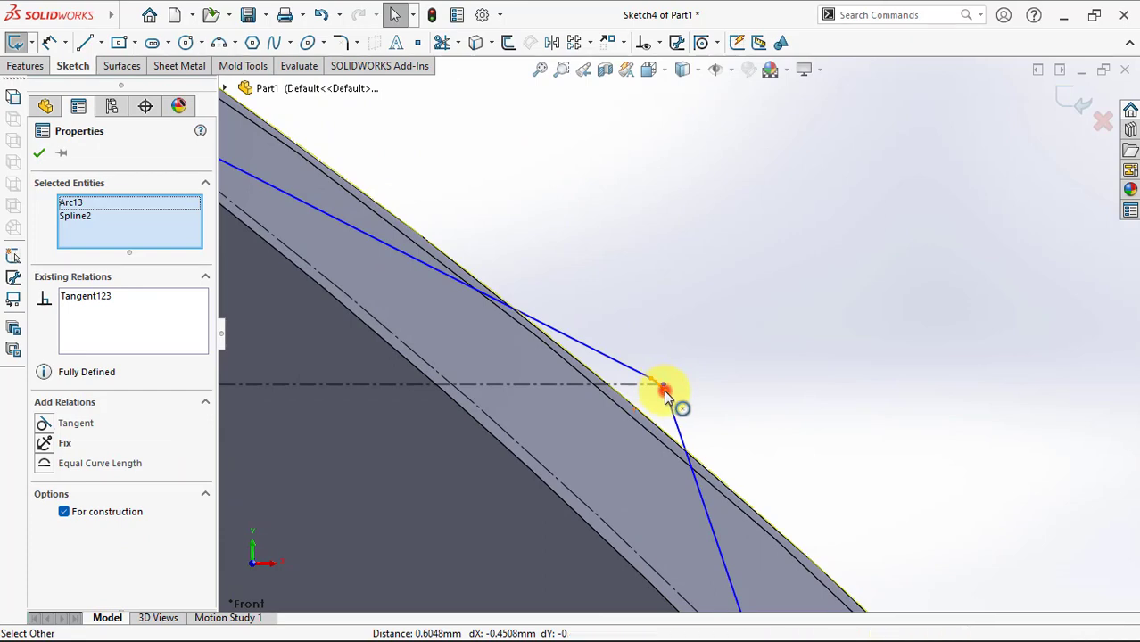
ctrl+click(676, 433)
click(711, 362)
scroll(514, 302, up, 3)
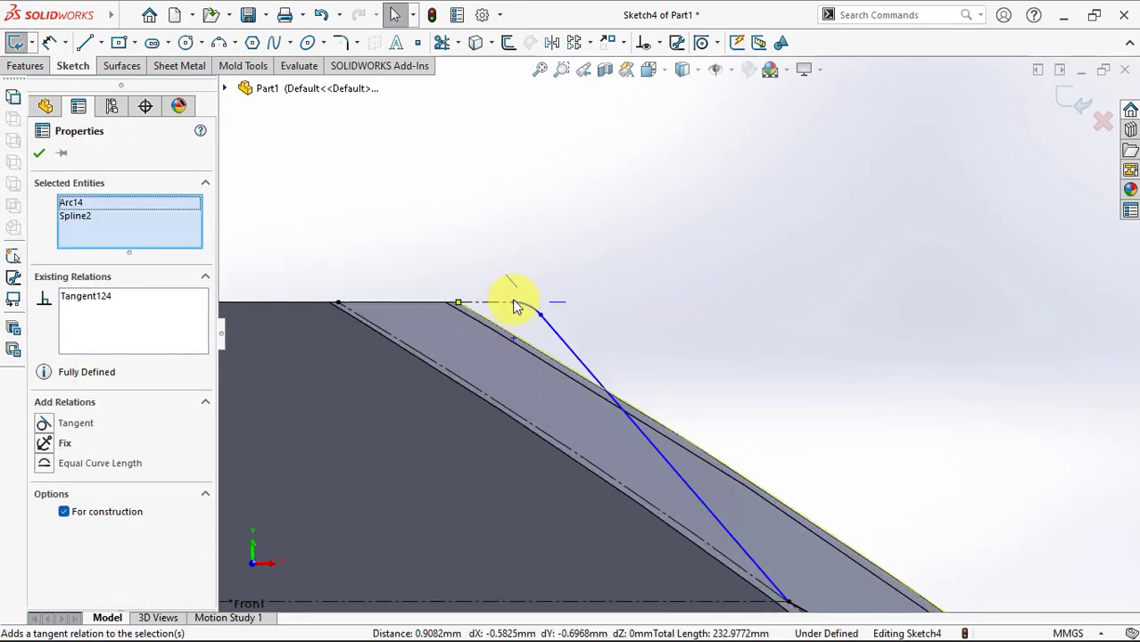
click(546, 326)
ctrl+click(542, 364)
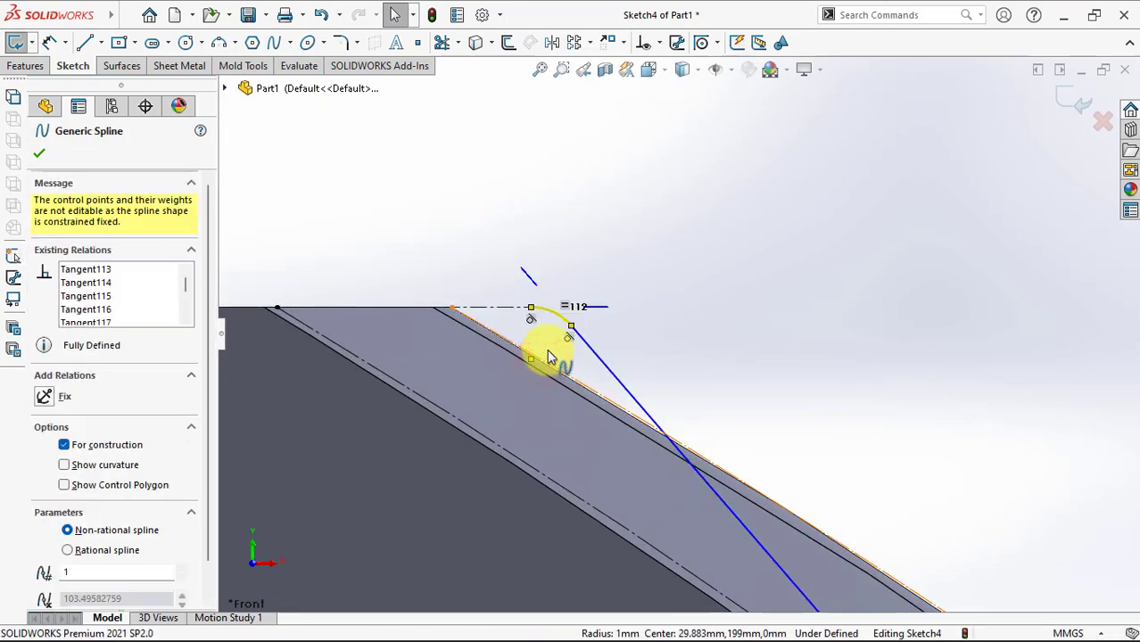
Switch to the front view and make the top sketch edge construction geometry
click(571, 257)
key(ctrl+1)
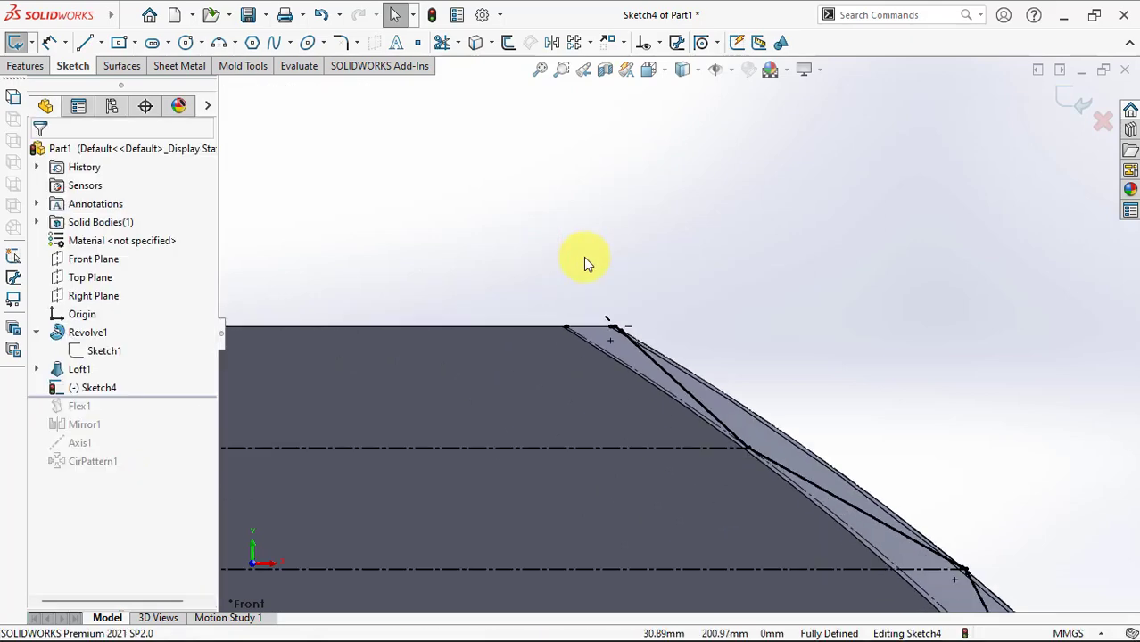
click(586, 354)
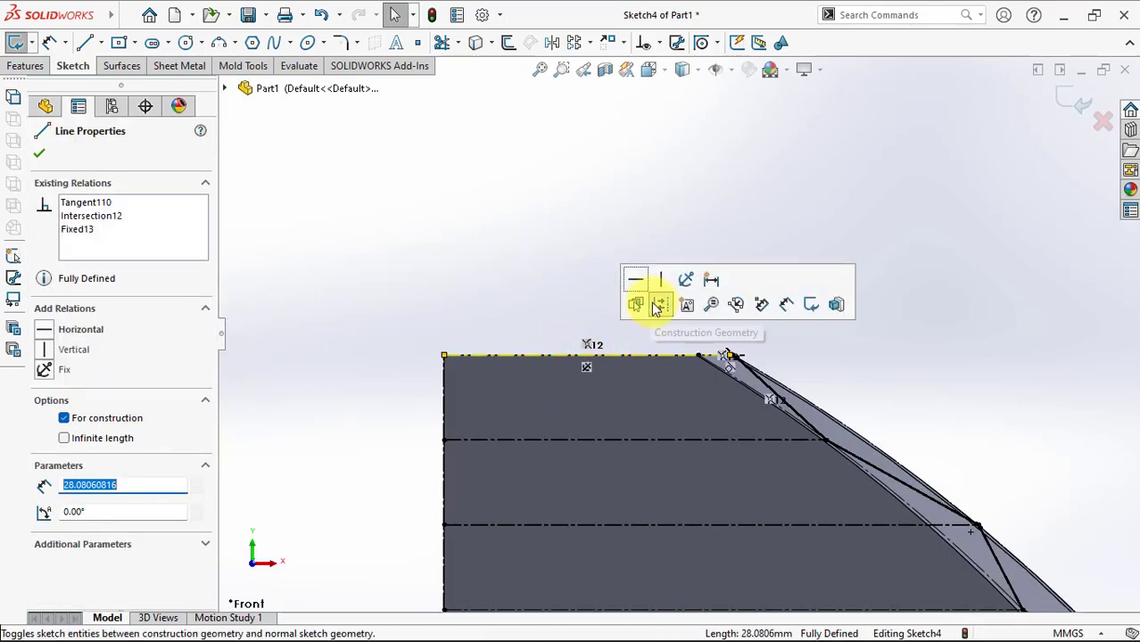
click(651, 300)
Check the bottom sketch edge, then orbit the sketch into a 3D view
scroll(686, 339, up, 5)
scroll(729, 429, down, 3)
scroll(687, 524, down, 3)
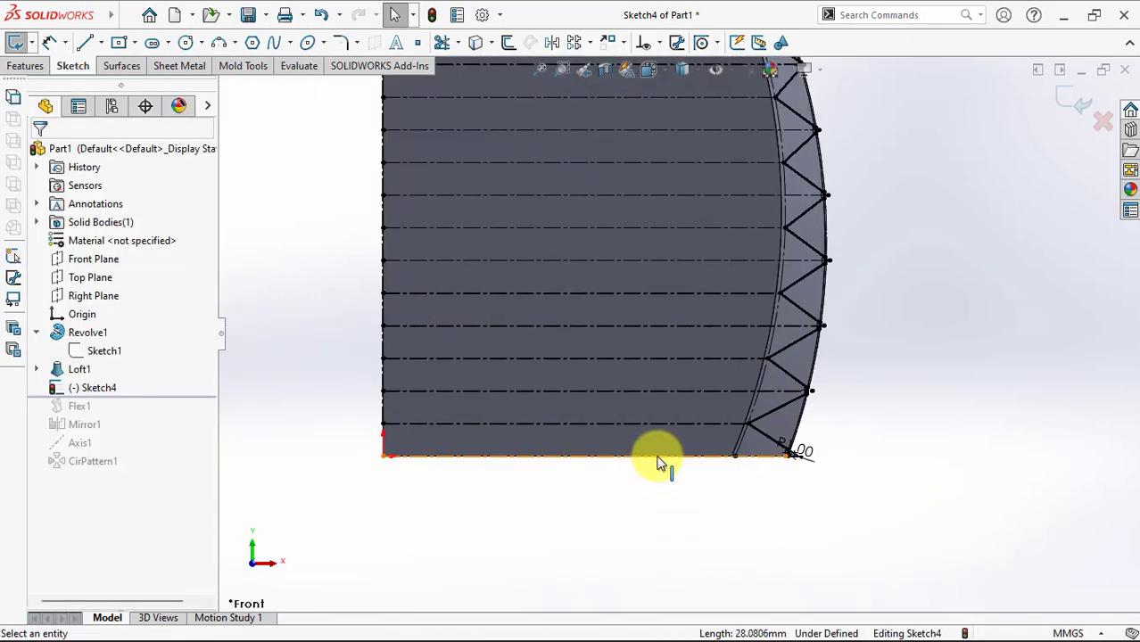
click(662, 456)
click(699, 496)
scroll(687, 500, up, 3)
scroll(865, 239, up, 1)
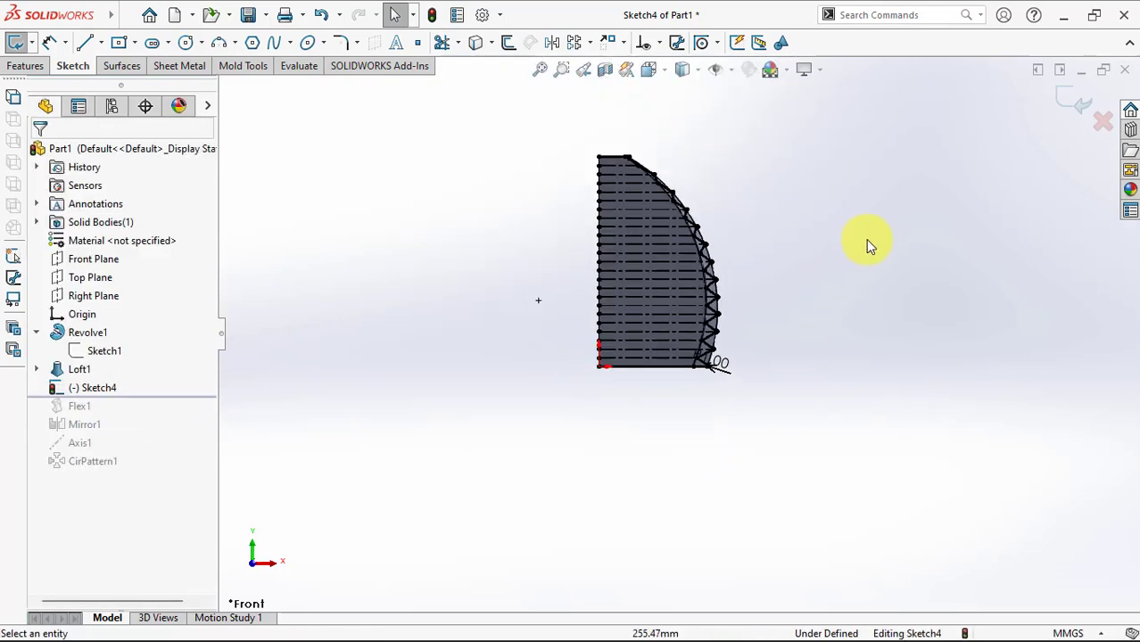
middle_drag(865, 239, 792, 420)
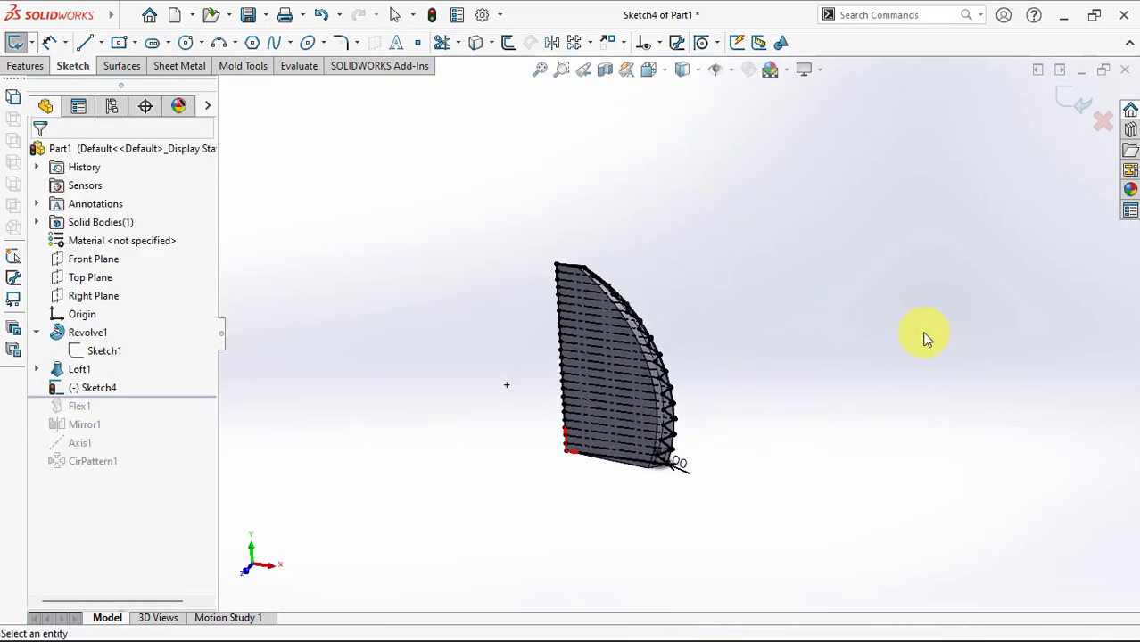
Exit Sketch4 and roll back past CirPattern1 to restore the 48-body lattice dome
click(1065, 105)
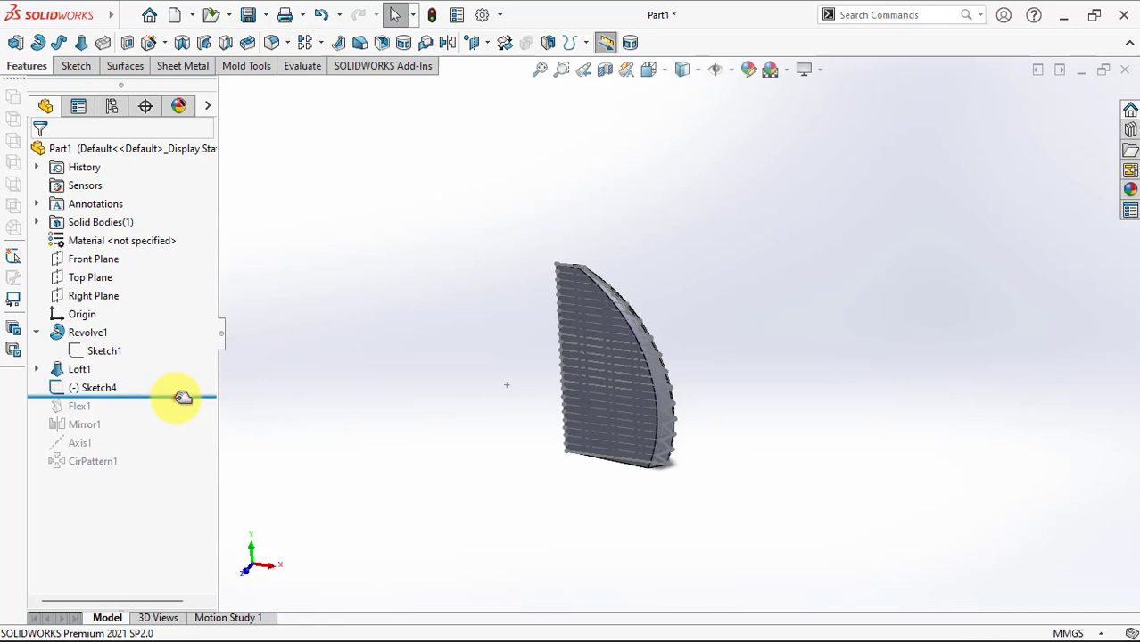
drag(183, 397, 166, 468)
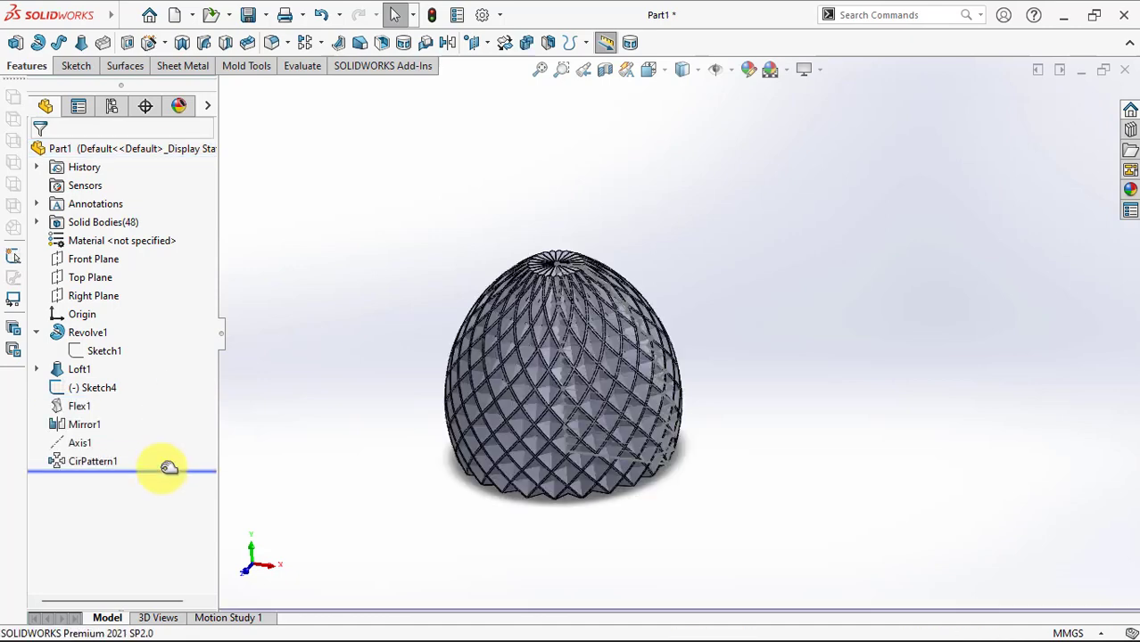
scroll(646, 527, down, 5)
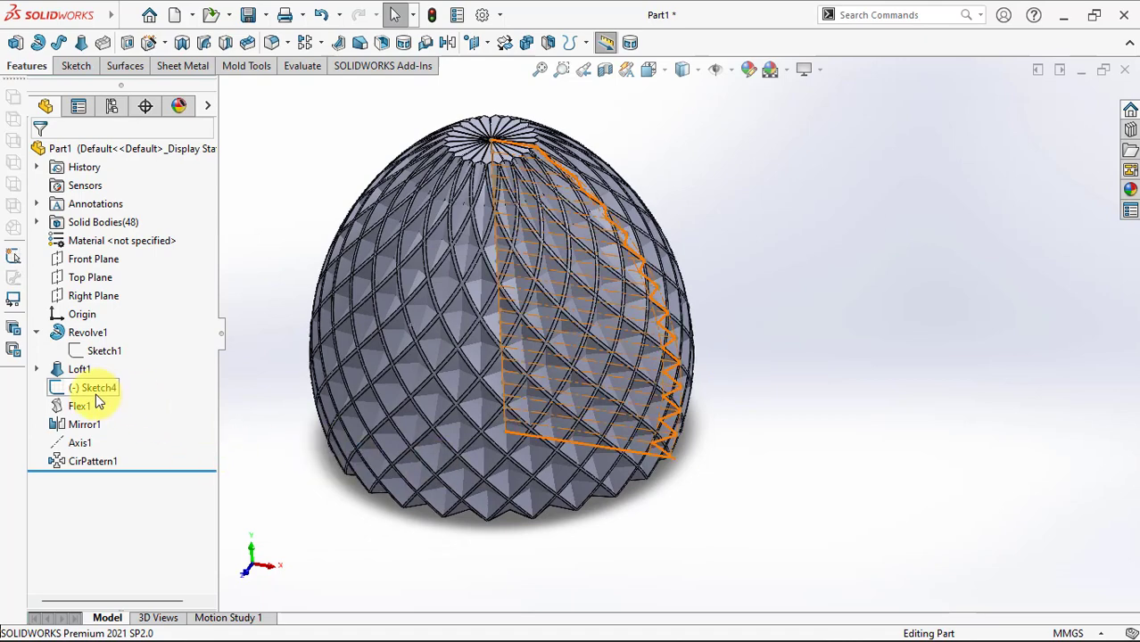
Revolve Sketch4 360° around Axis1 as a merged Revolve2, then view the dome from the side
click(95, 390)
click(39, 43)
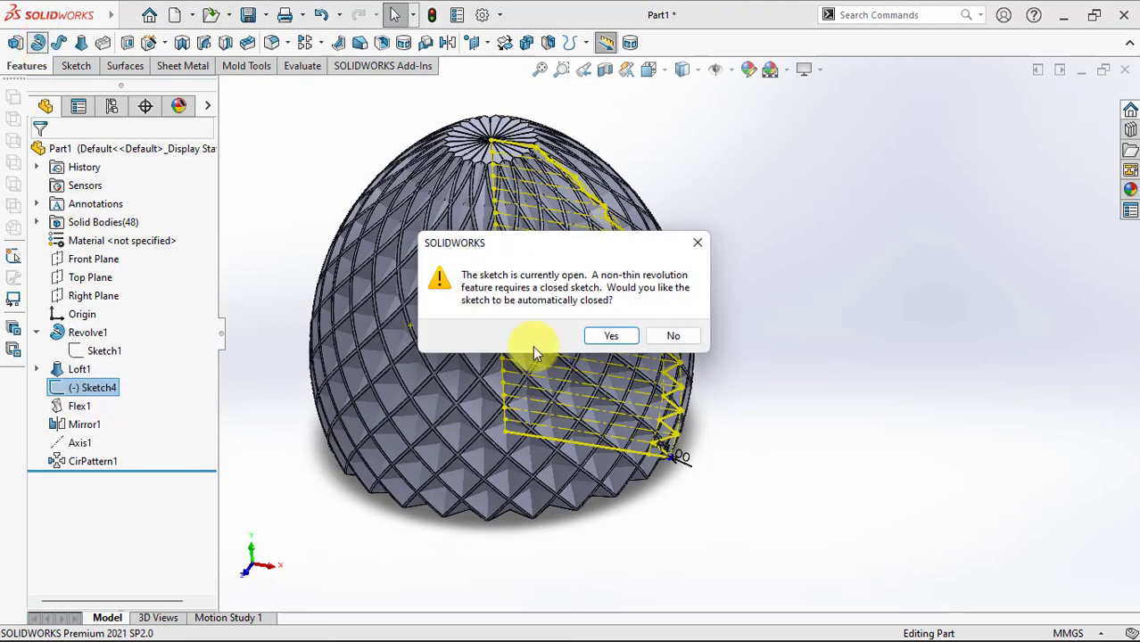
click(607, 342)
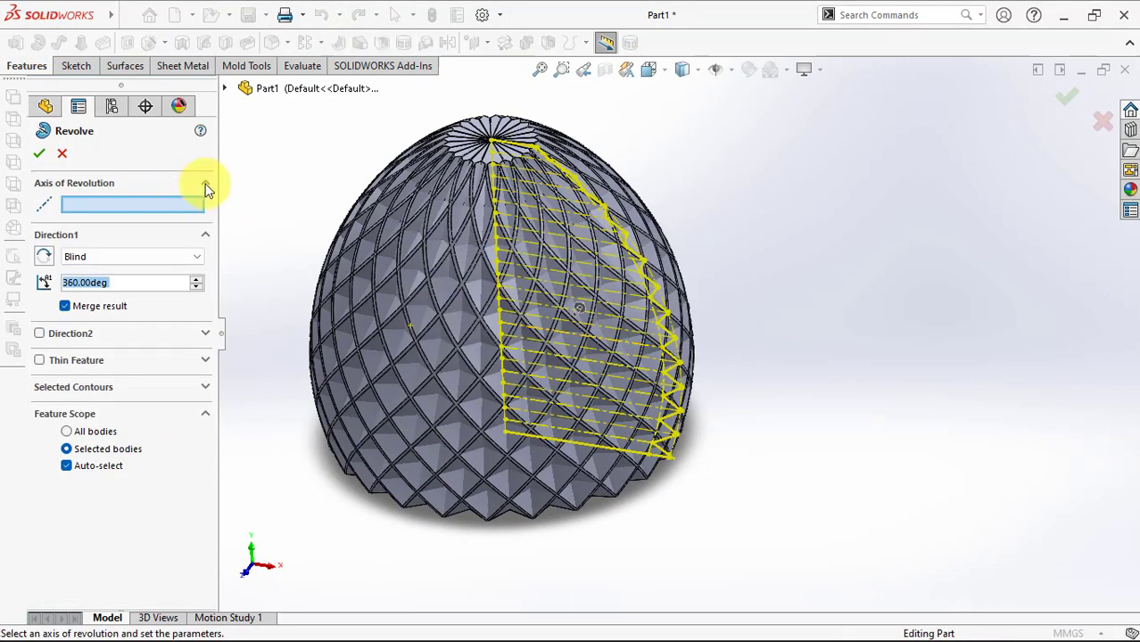
click(224, 89)
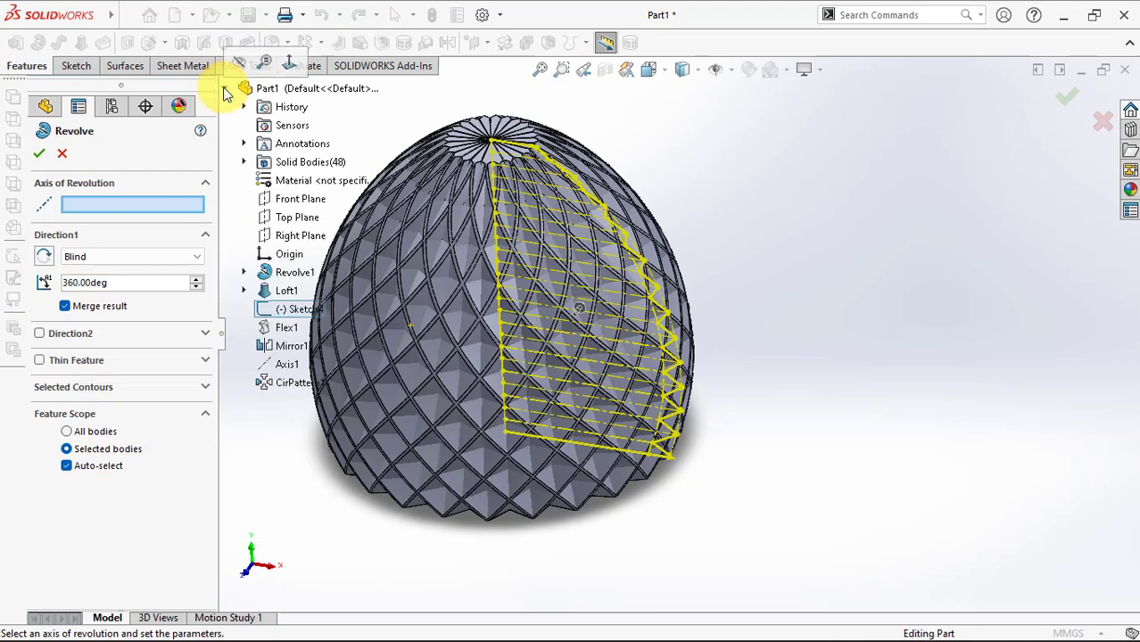
click(269, 368)
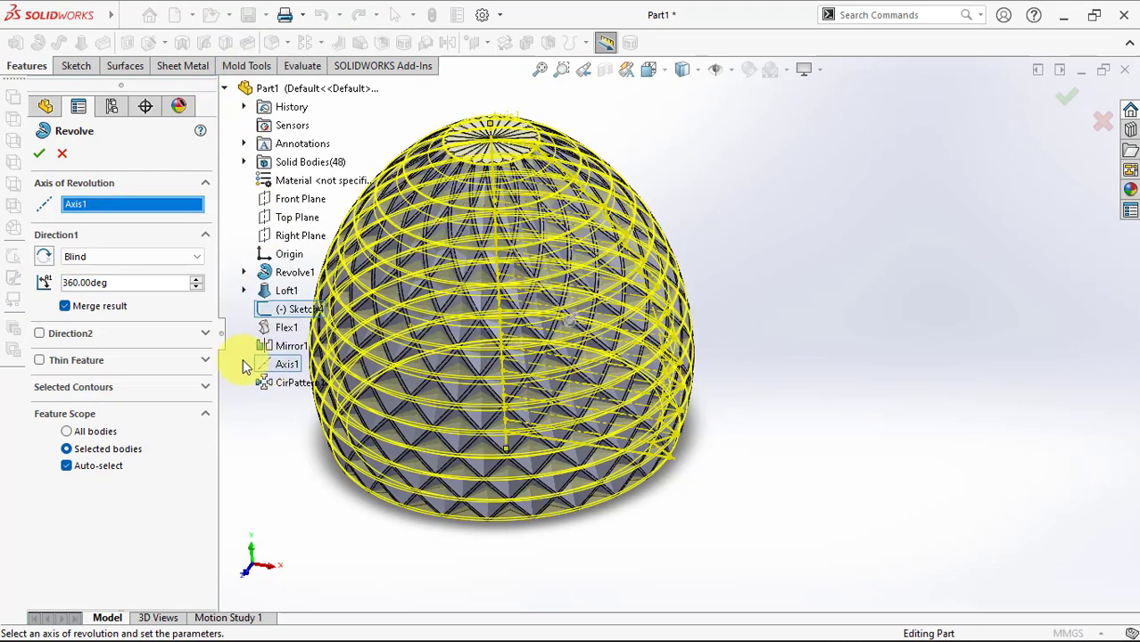
click(40, 156)
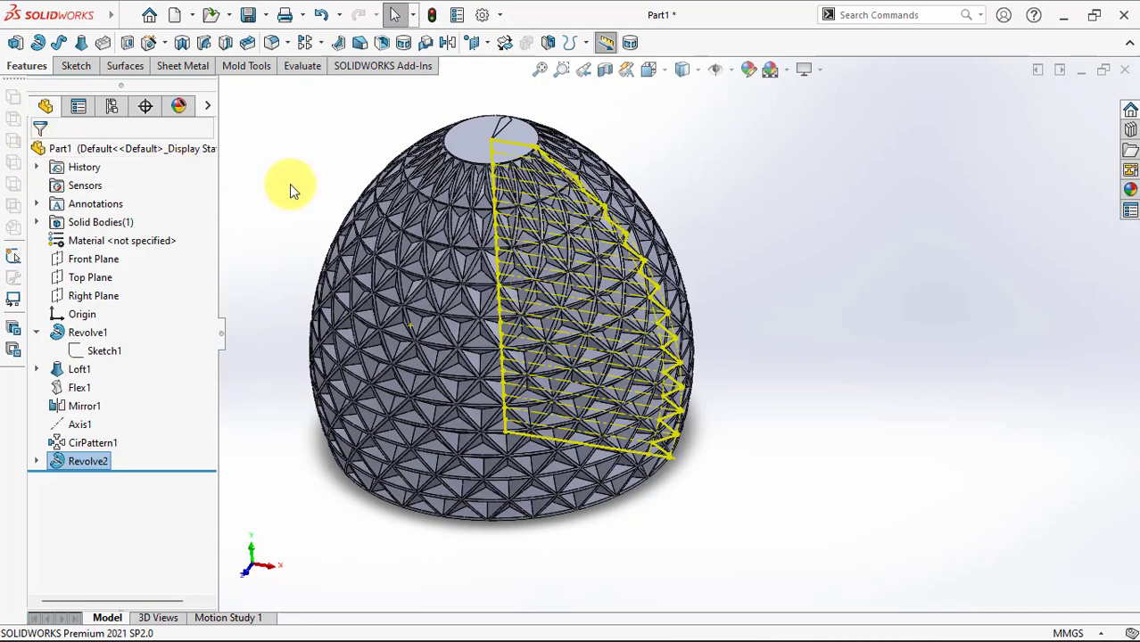
click(289, 183)
mouse_move(516, 352)
middle_down()
mouse_move(539, 173)
mouse_move(526, 266)
mouse_move(502, 307)
middle_up()
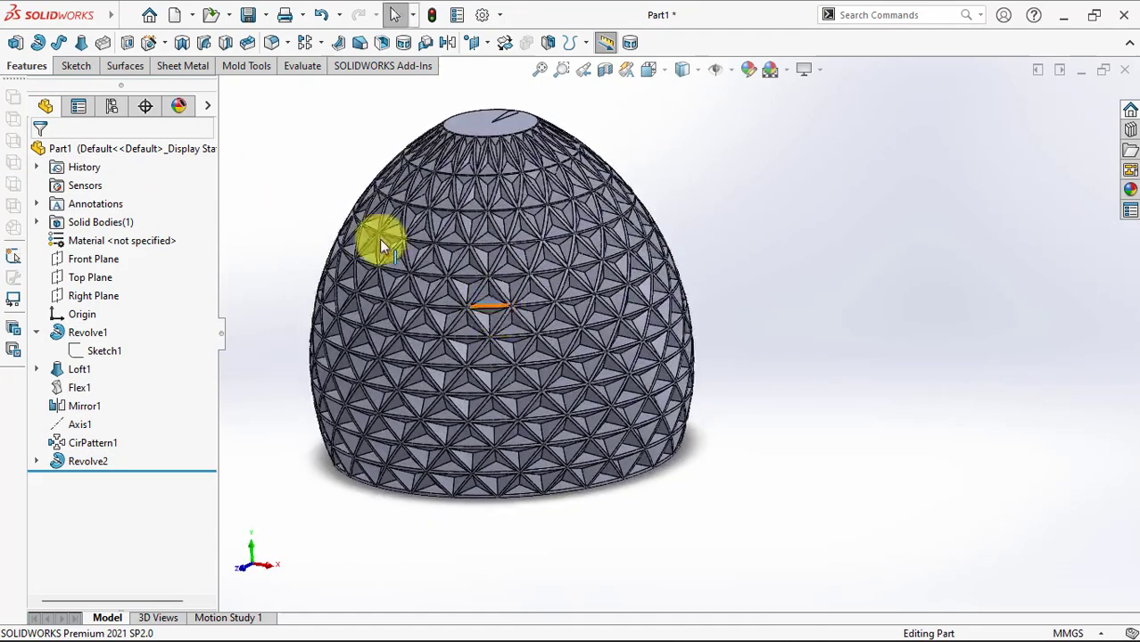
Start a new sketch on the Front Plane
click(96, 259)
click(107, 235)
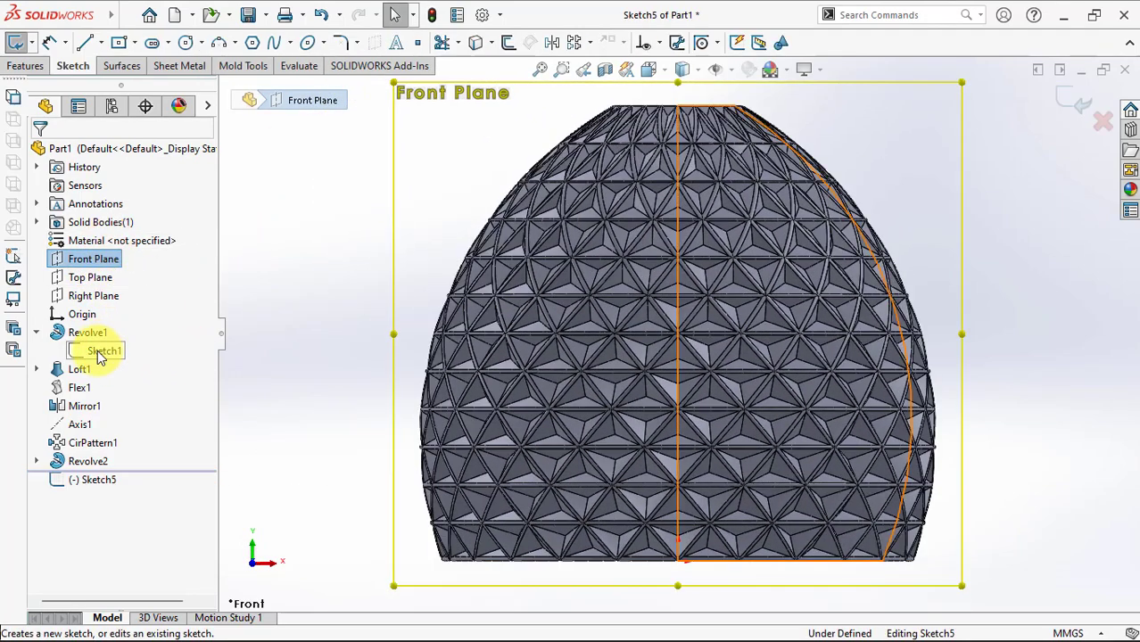
click(100, 350)
click(343, 221)
Offset the dome's outer curve 2 mm outward as real sketch geometry
click(505, 44)
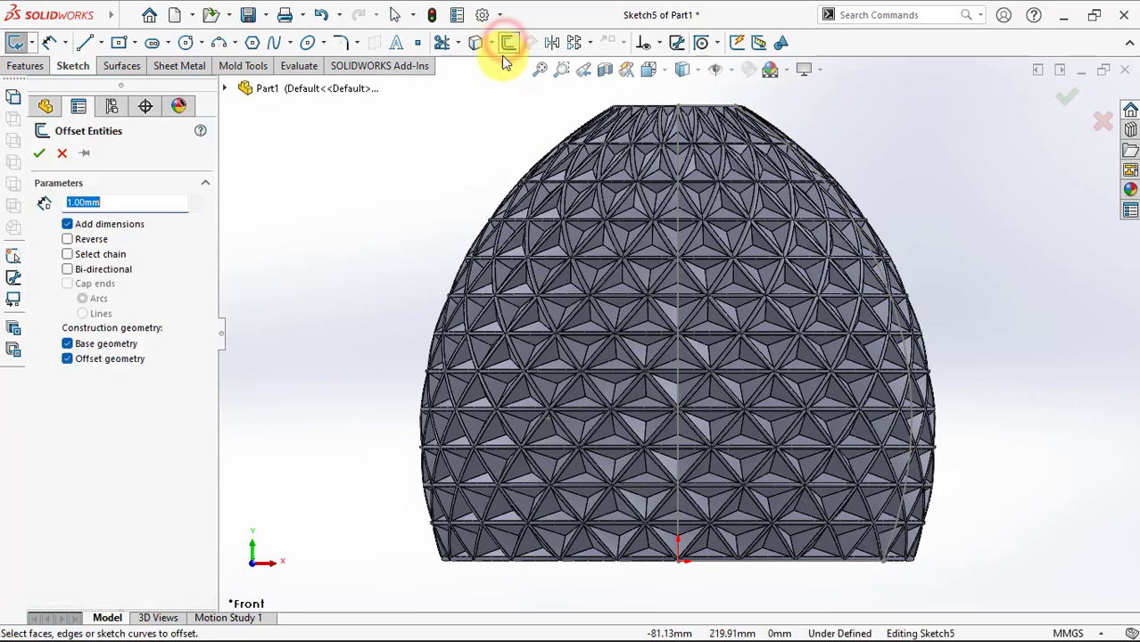
text(2)
key(Return)
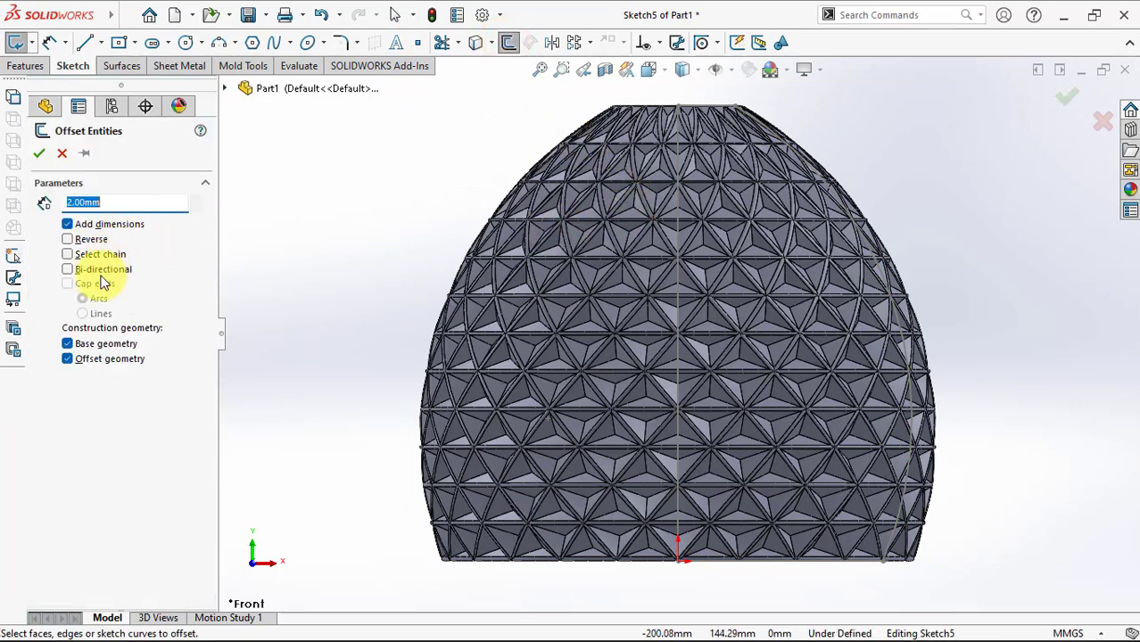
click(68, 358)
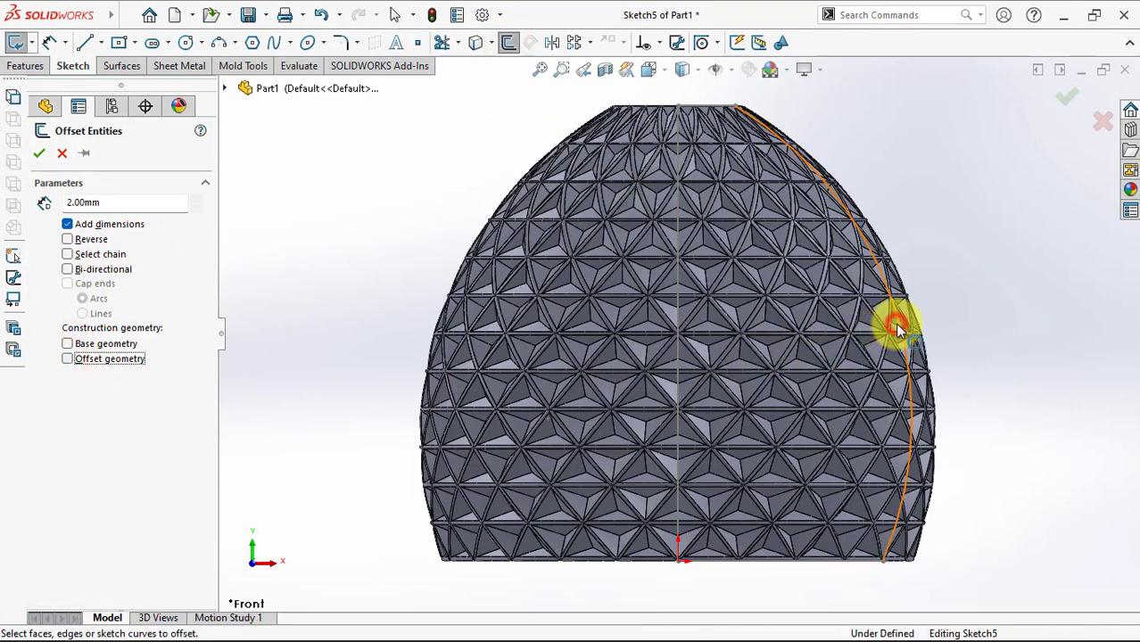
click(887, 328)
click(68, 239)
click(260, 190)
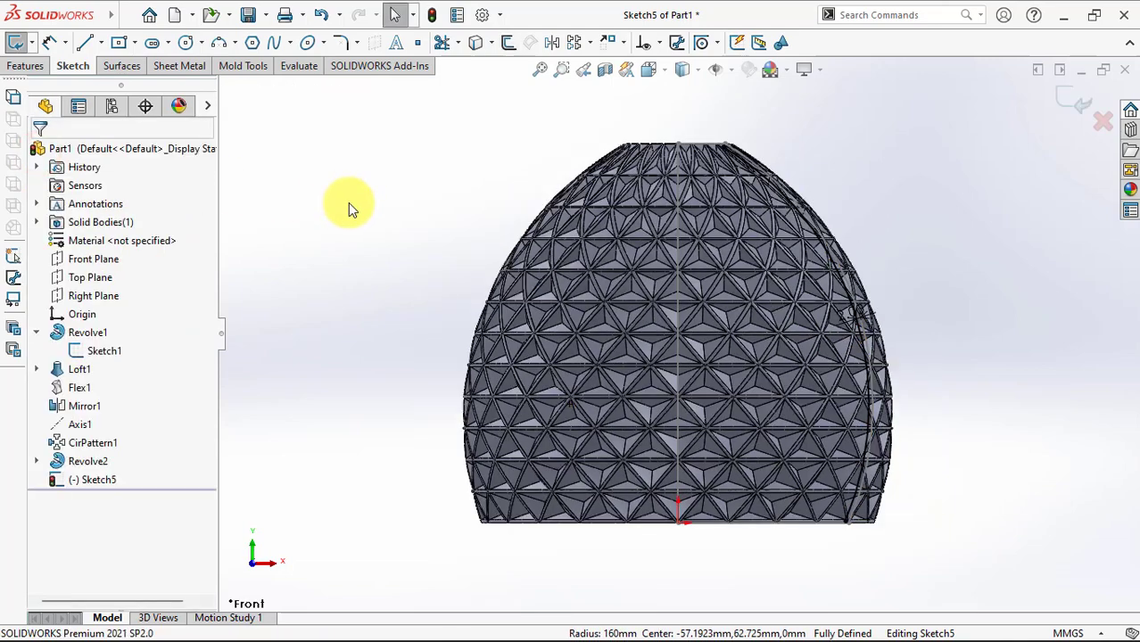
Select the offset curve's top and bottom end points
scroll(713, 198, down, 5)
click(703, 200)
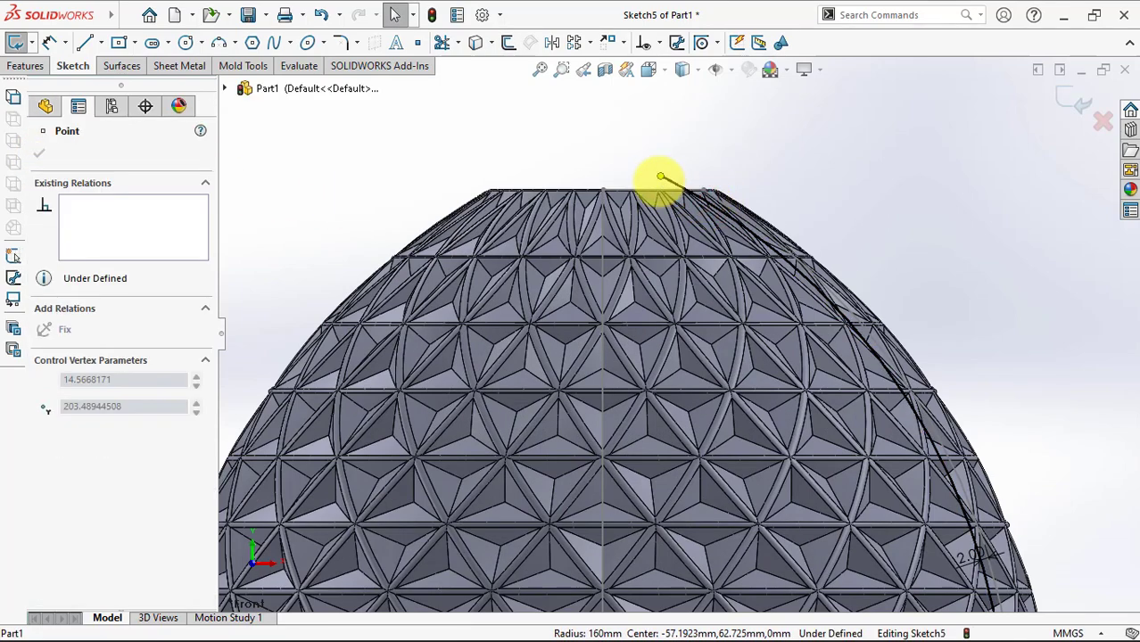
scroll(656, 176, up, 5)
click(755, 568)
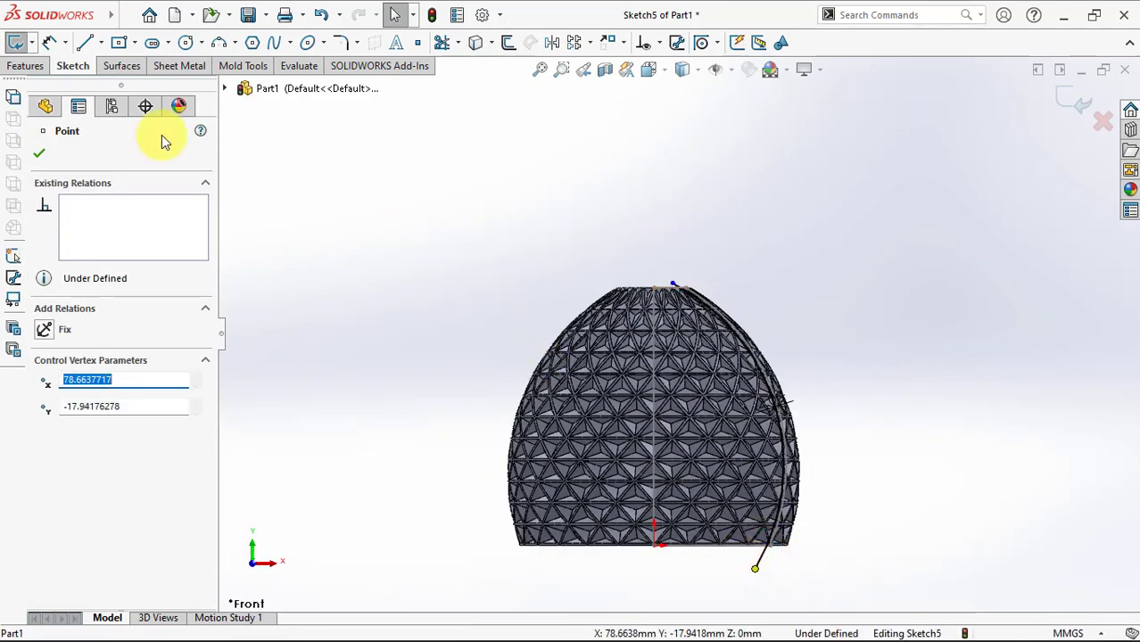
Revolve the offset curve a full turn about the vertical centre line into Surface-Revolve1
click(110, 67)
click(36, 42)
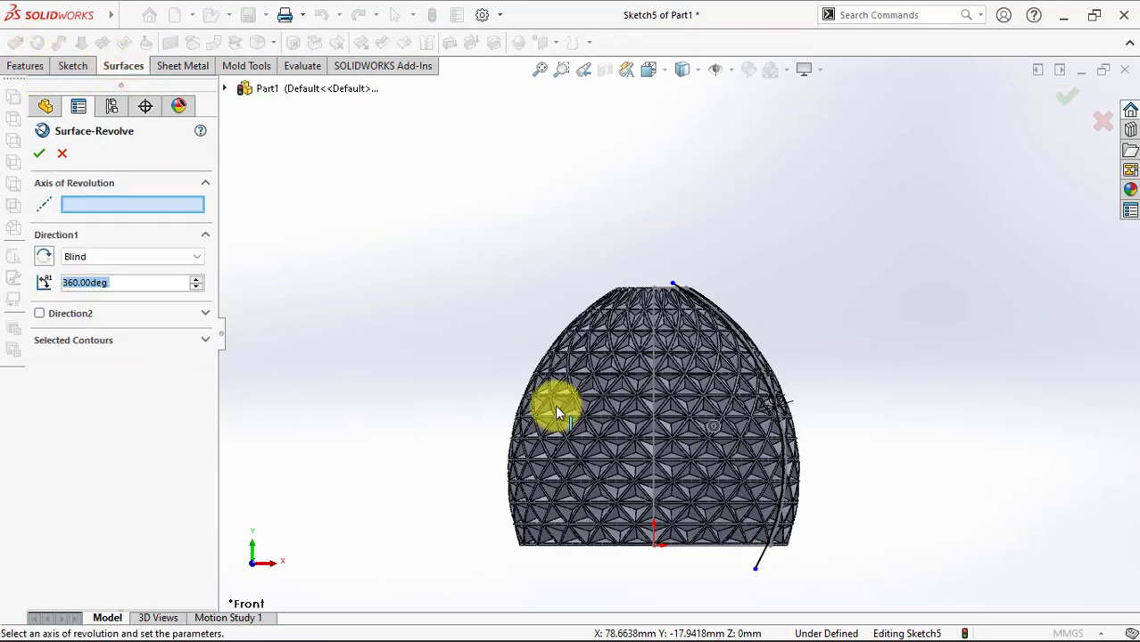
click(655, 437)
middle_drag(636, 415, 588, 453)
click(39, 154)
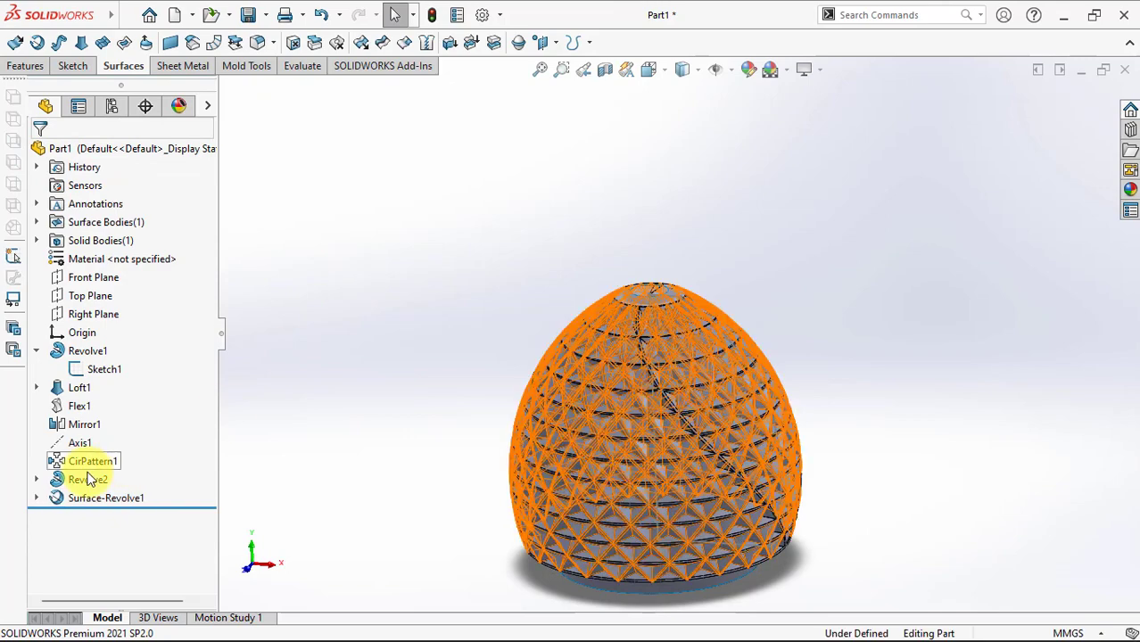
click(80, 498)
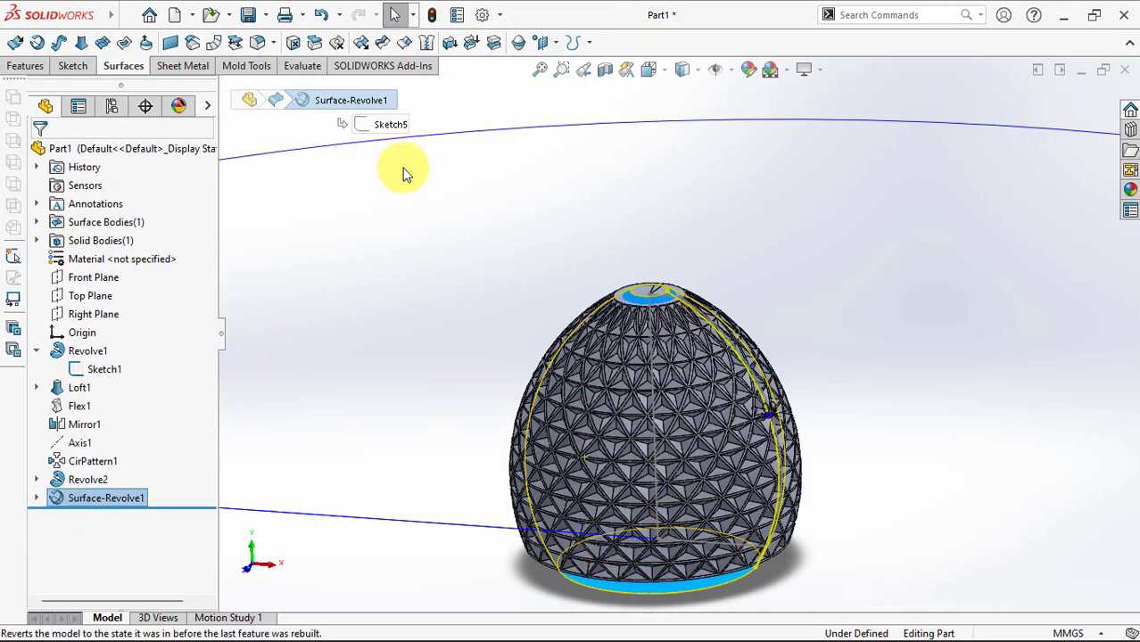
Start a Cut With Surface using Surface-Revolve1 and orbit to check the cut side
click(487, 46)
middle_drag(667, 369, 624, 402)
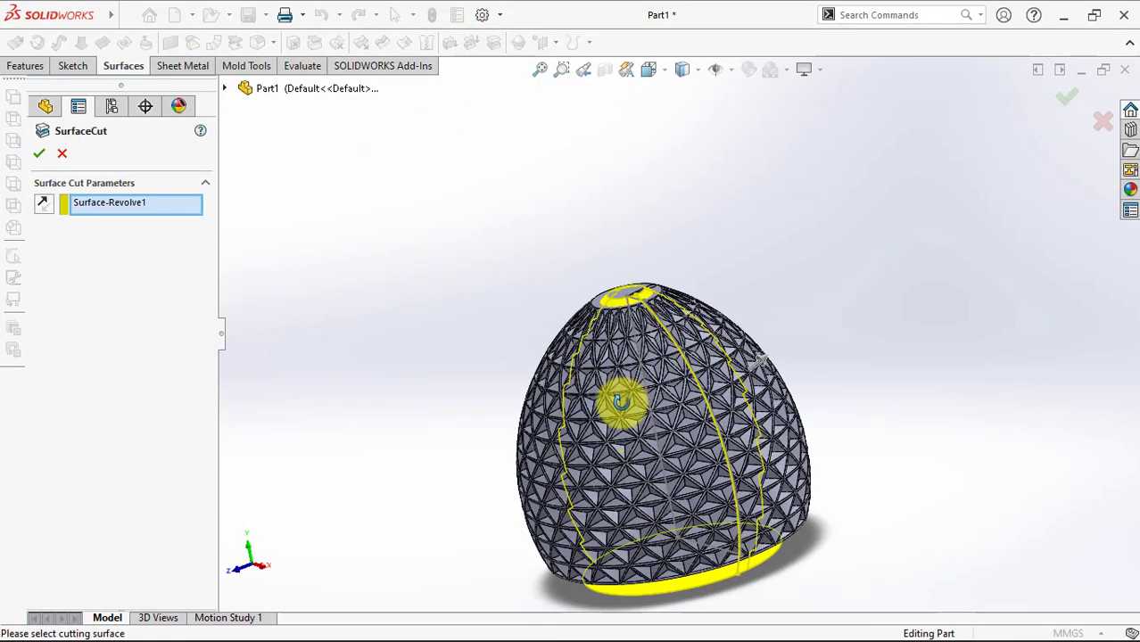